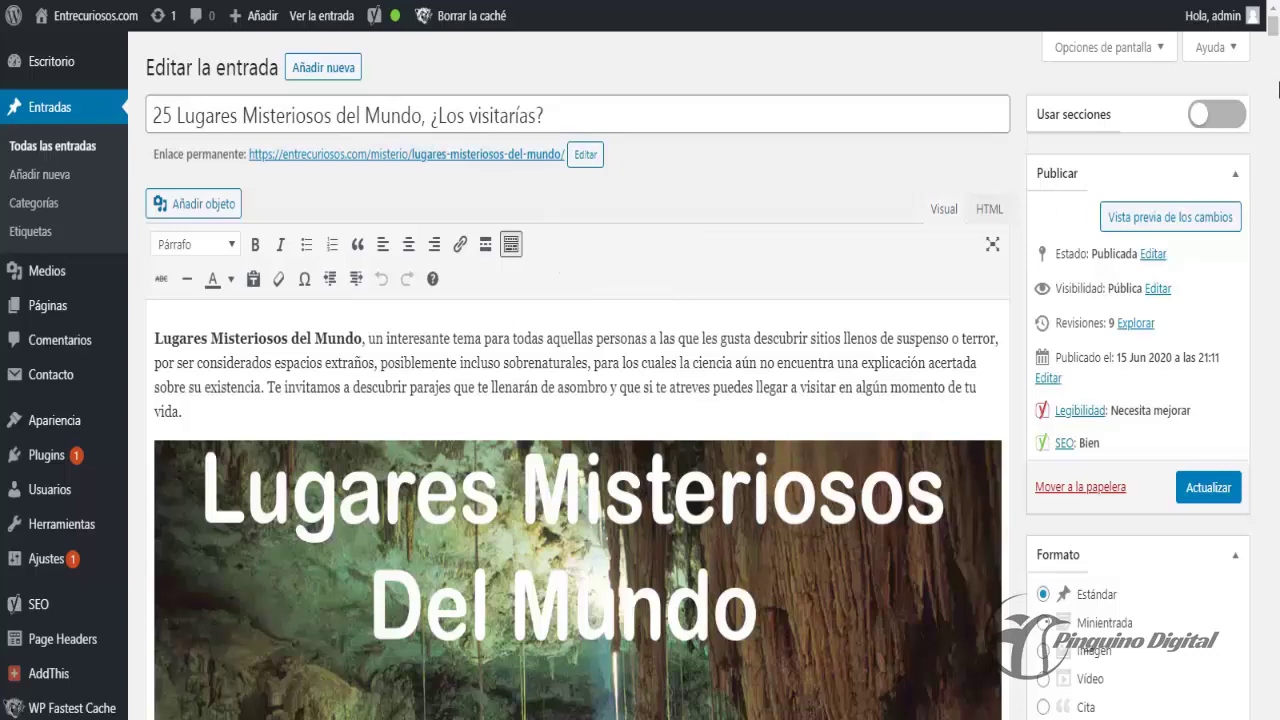
# Check the category assigned to the post "25 Lugares Misteriosos del Mundo, ¿Los visitarías?" and its permalink in the editor.
pyautogui.moveTo(1274, 30)
pyautogui.mouseDown()
pyautogui.moveTo(1275, 41)
pyautogui.moveTo(1275, 26)
pyautogui.mouseUp()
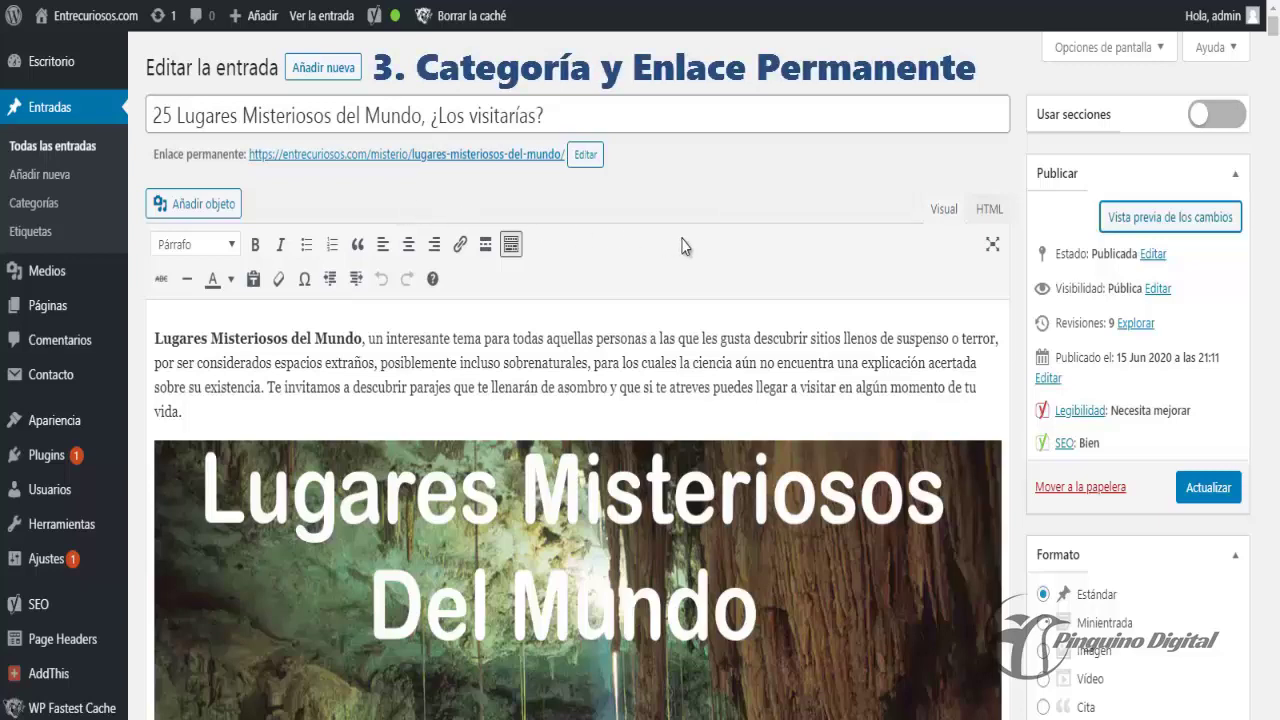
pyautogui.scroll(-3, 1095, 330)
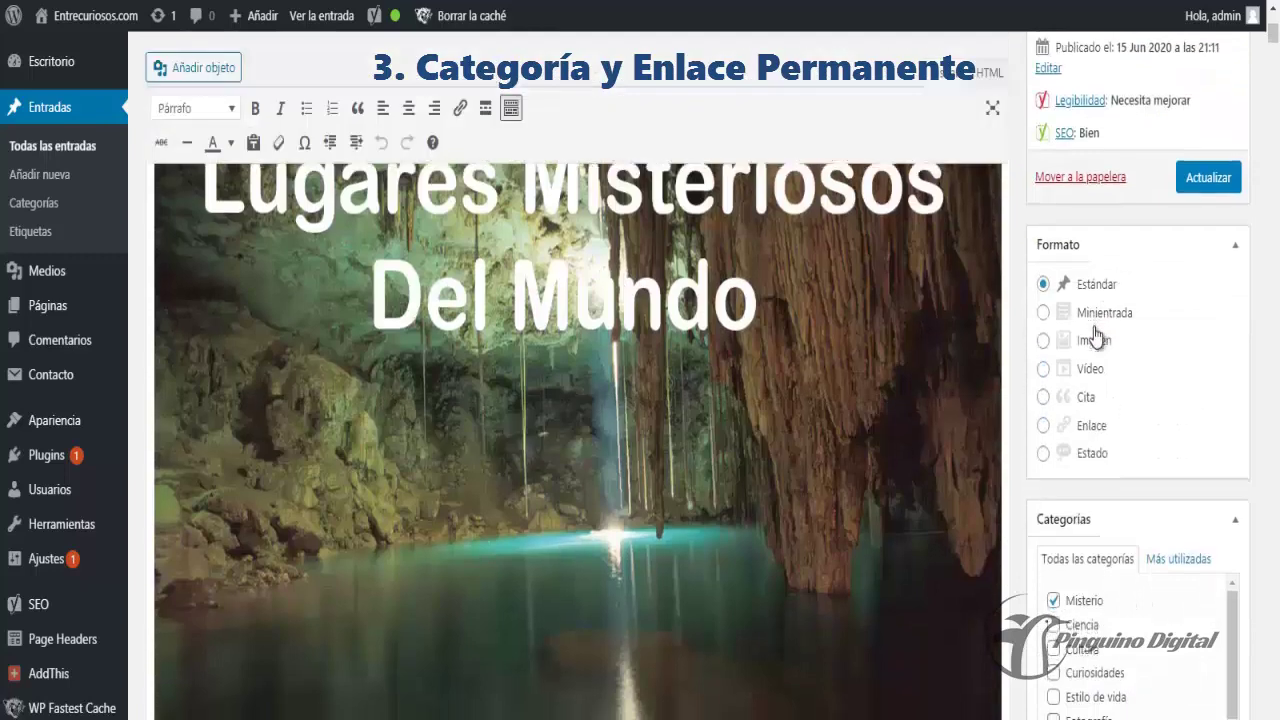
pyautogui.scroll(-1, 1095, 335)
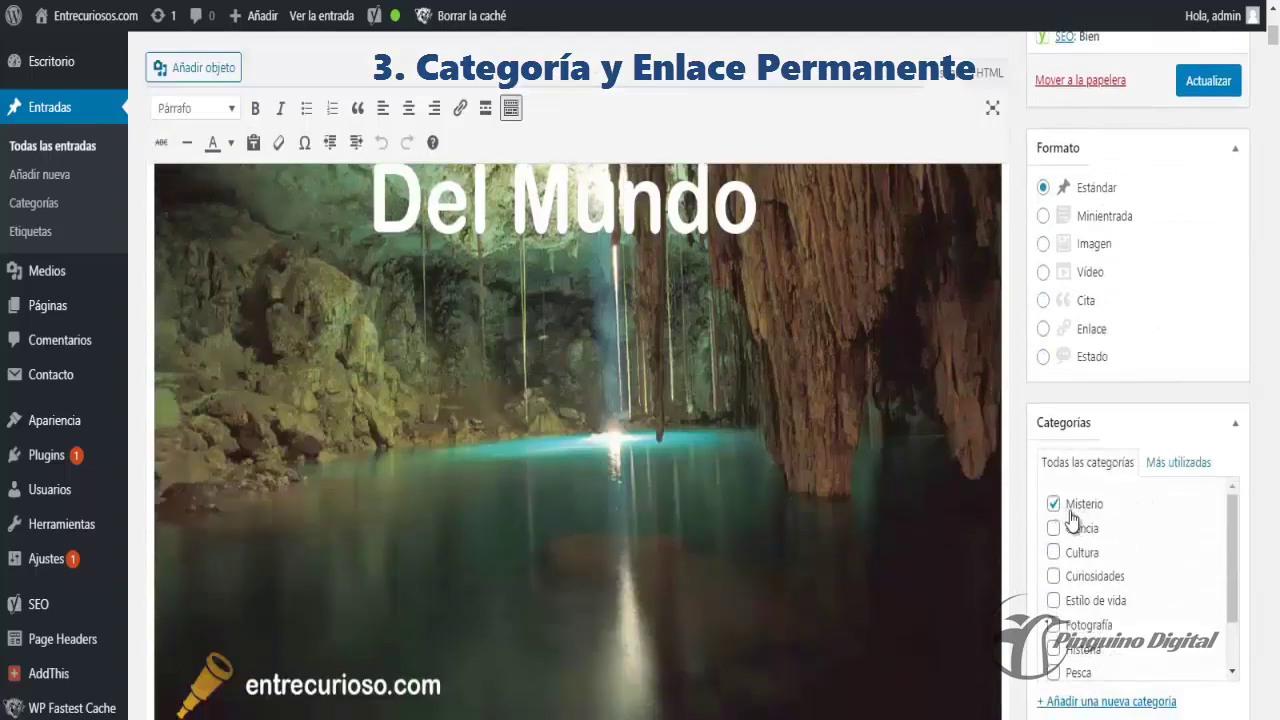
pyautogui.scroll(4, 955, 362)
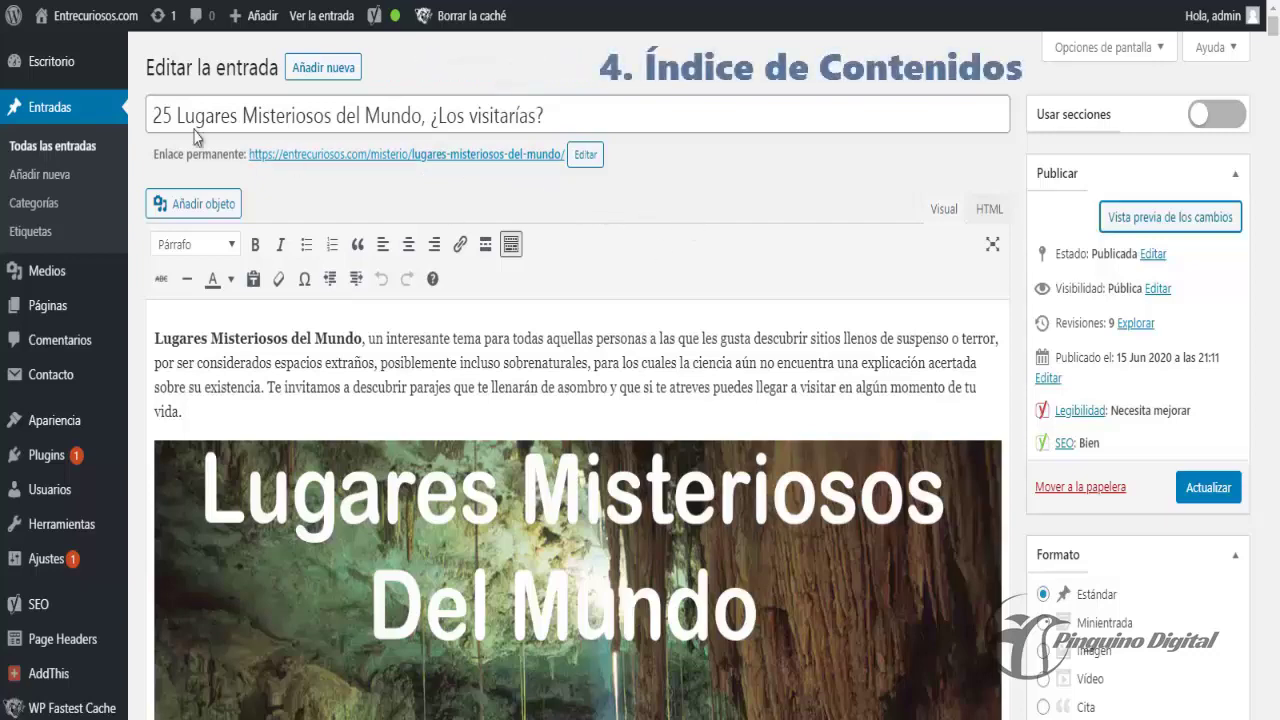
# Open the published view of the post and examine its title, opening paragraph, header image and table of contents.
pyautogui.click(321, 15)
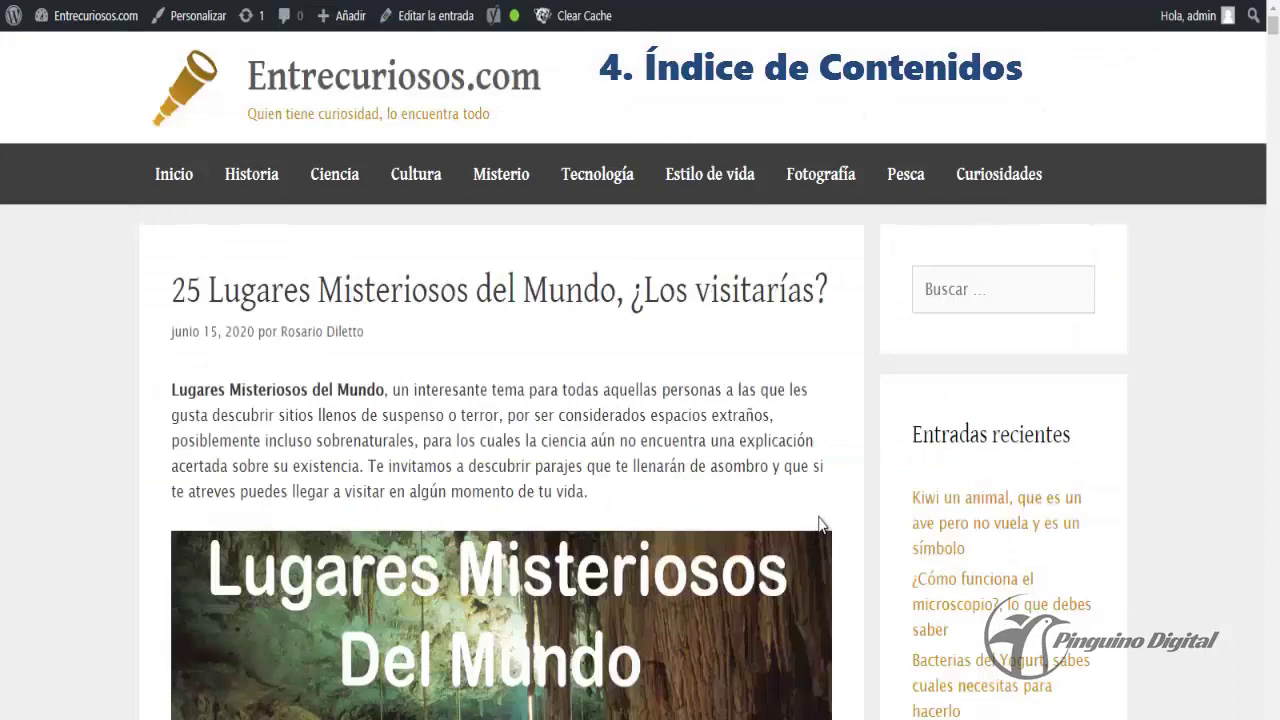
pyautogui.scroll(-2, 811, 489)
pyautogui.scroll(-3, 811, 489)
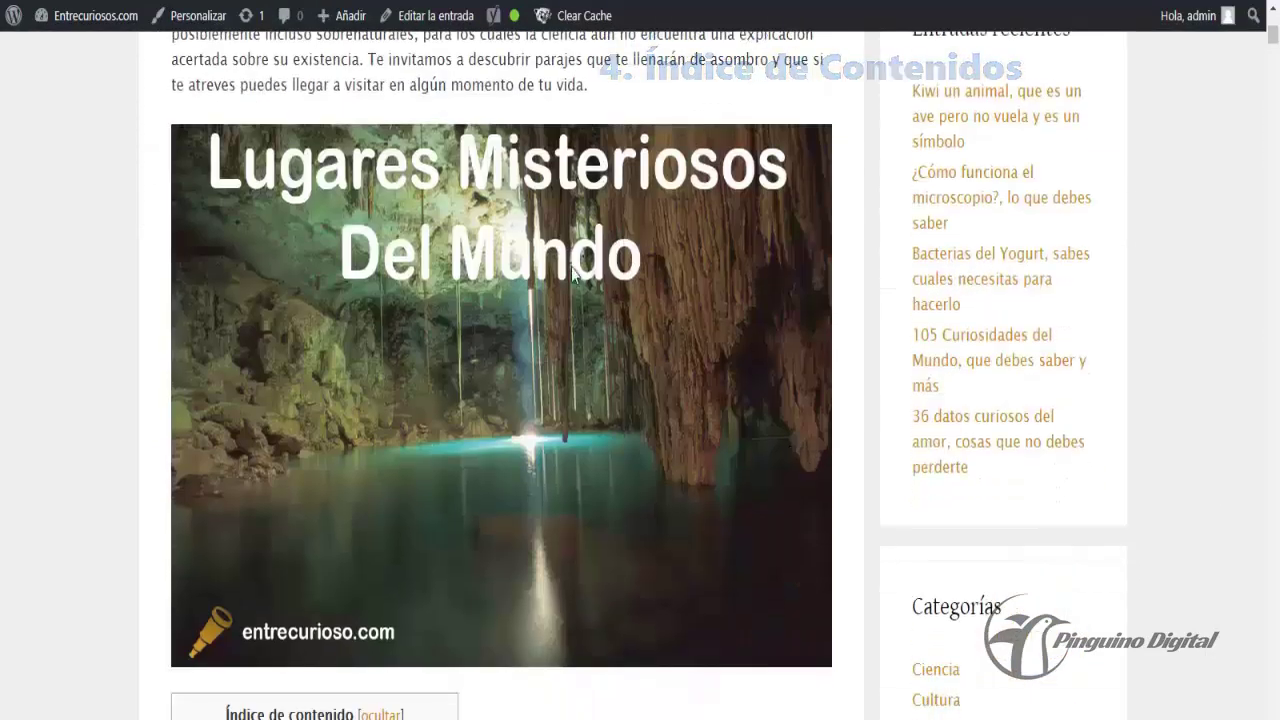
pyautogui.scroll(-2, 602, 459)
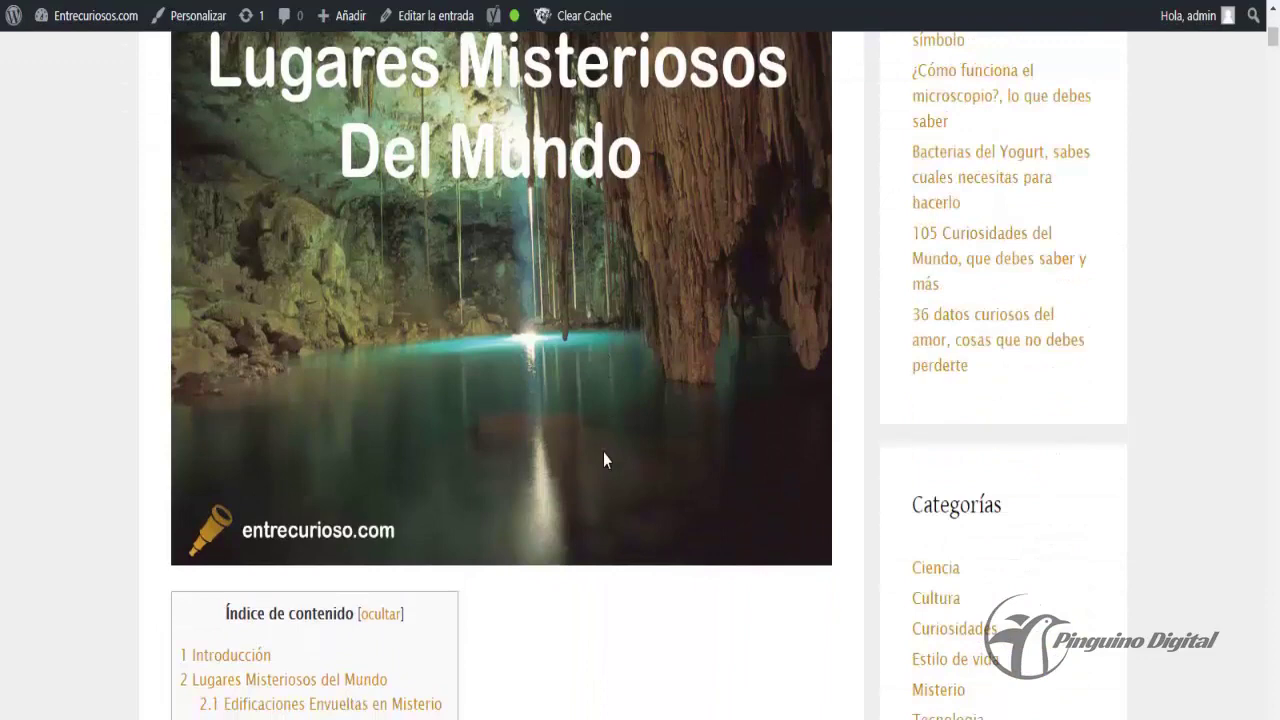
pyautogui.scroll(2, 737, 491)
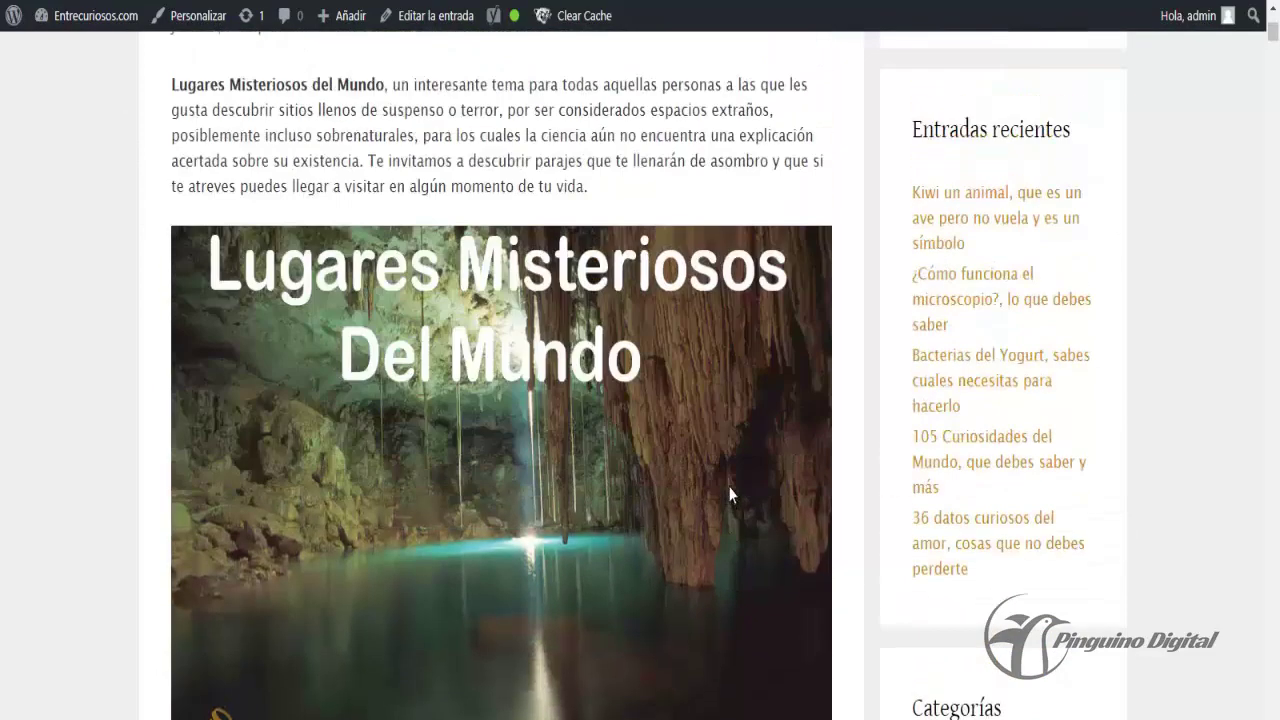
pyautogui.scroll(1, 685, 370)
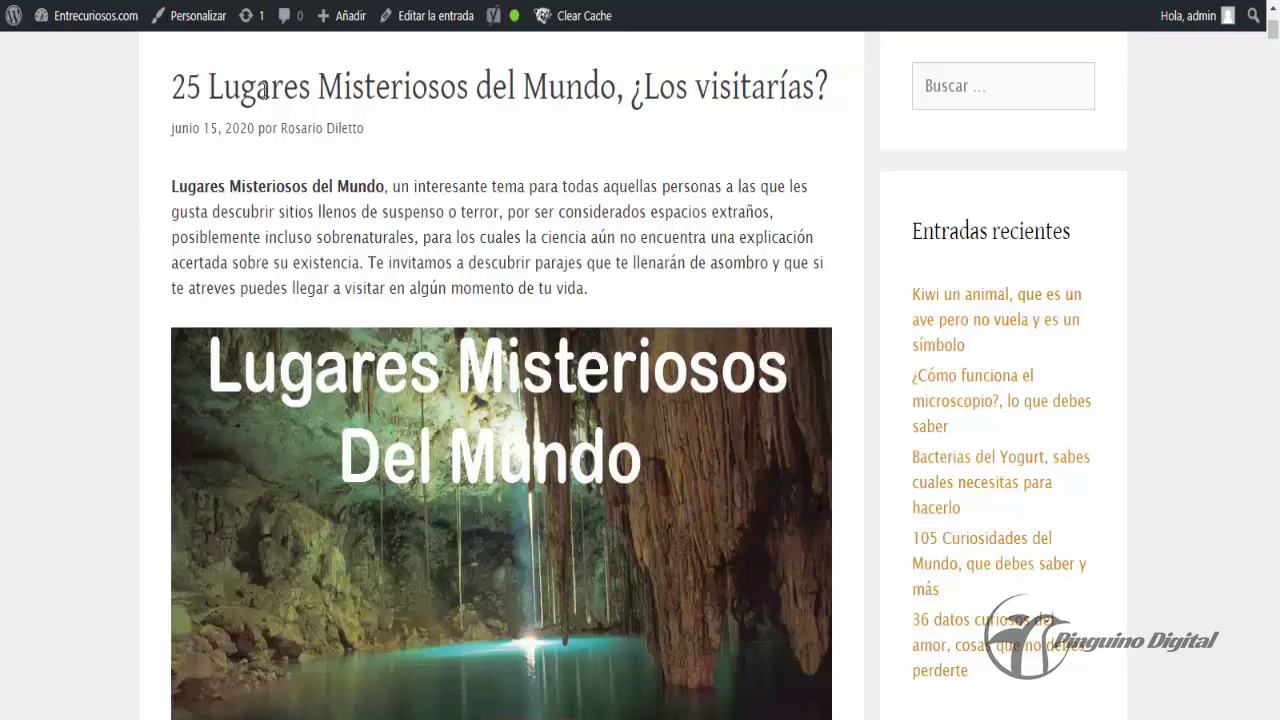
pyautogui.scroll(-1, 598, 270)
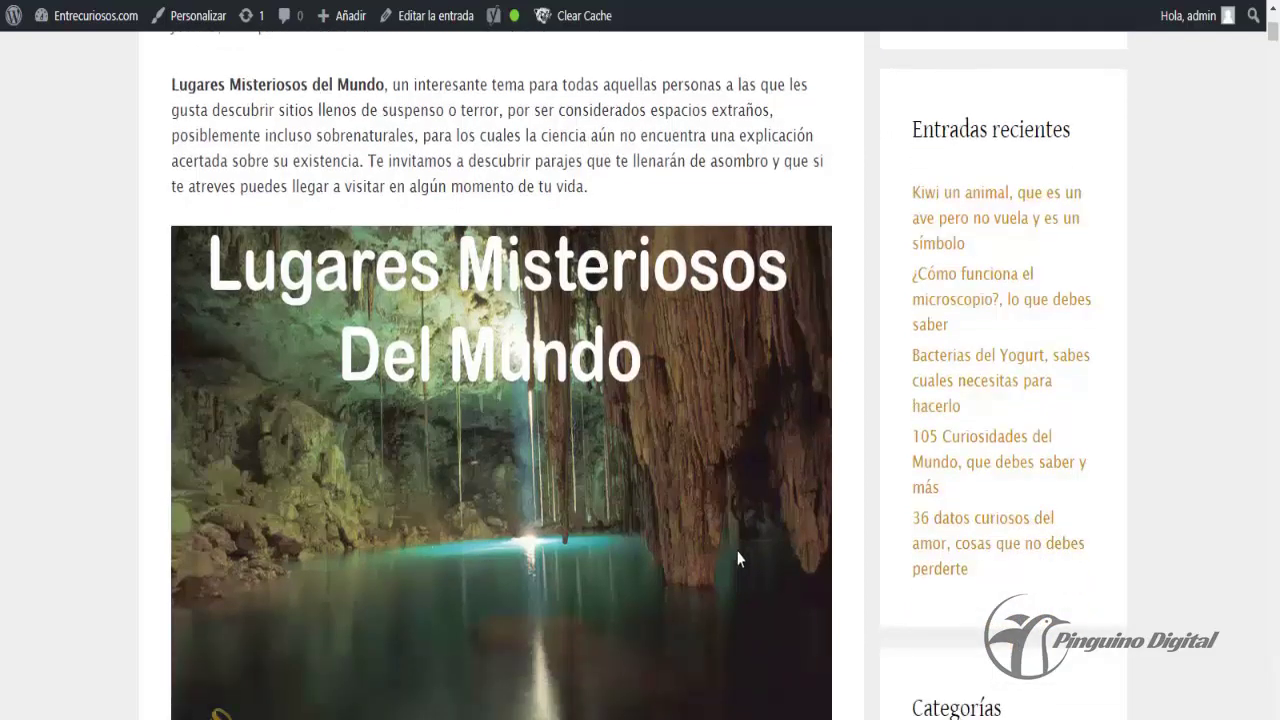
pyautogui.scroll(-1, 740, 558)
pyautogui.scroll(-3, 711, 520)
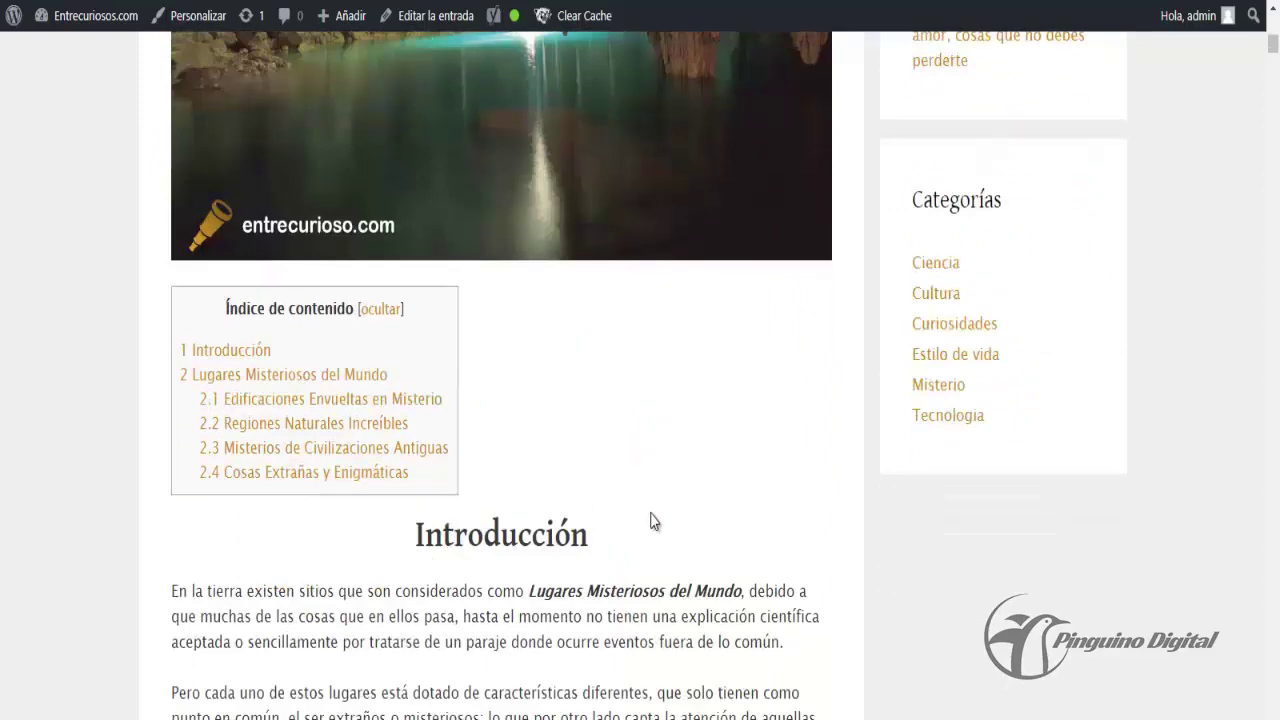
# Compare the post's title and opening paragraph with the "Índice de contenido" placed before the Introducción.
pyautogui.scroll(2, 650, 521)
pyautogui.scroll(1, 650, 520)
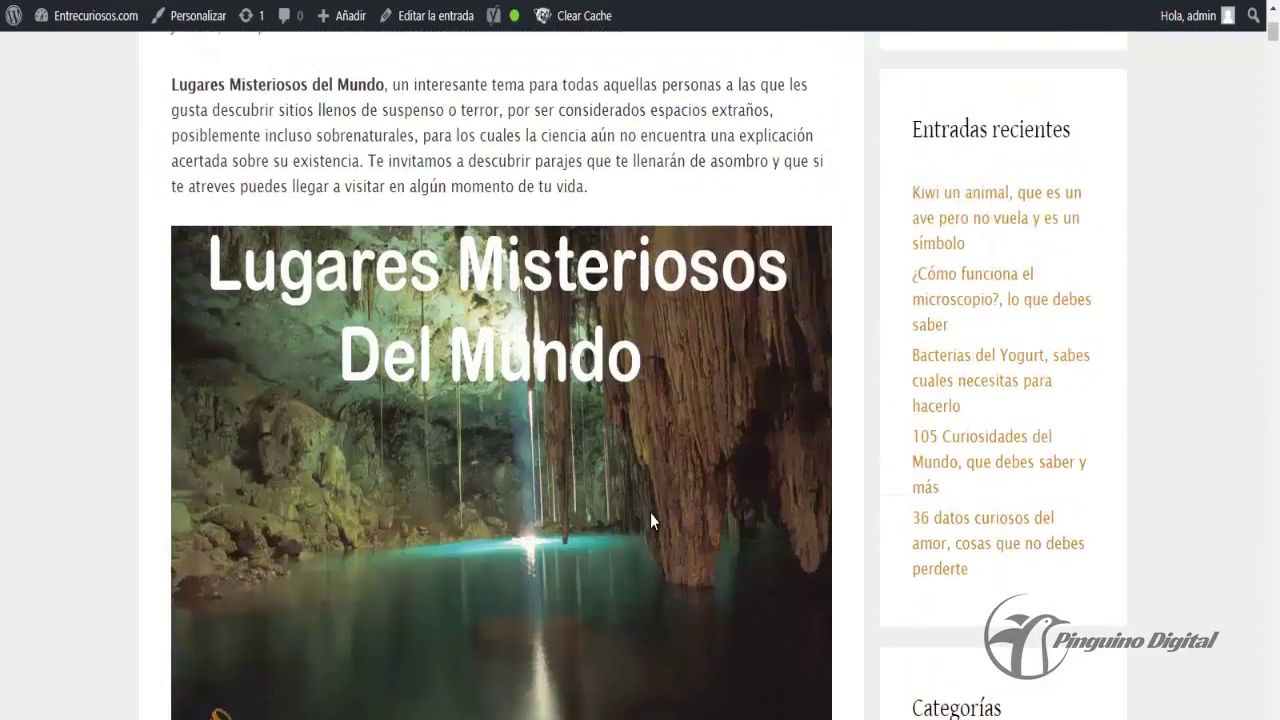
pyautogui.scroll(-5, 650, 515)
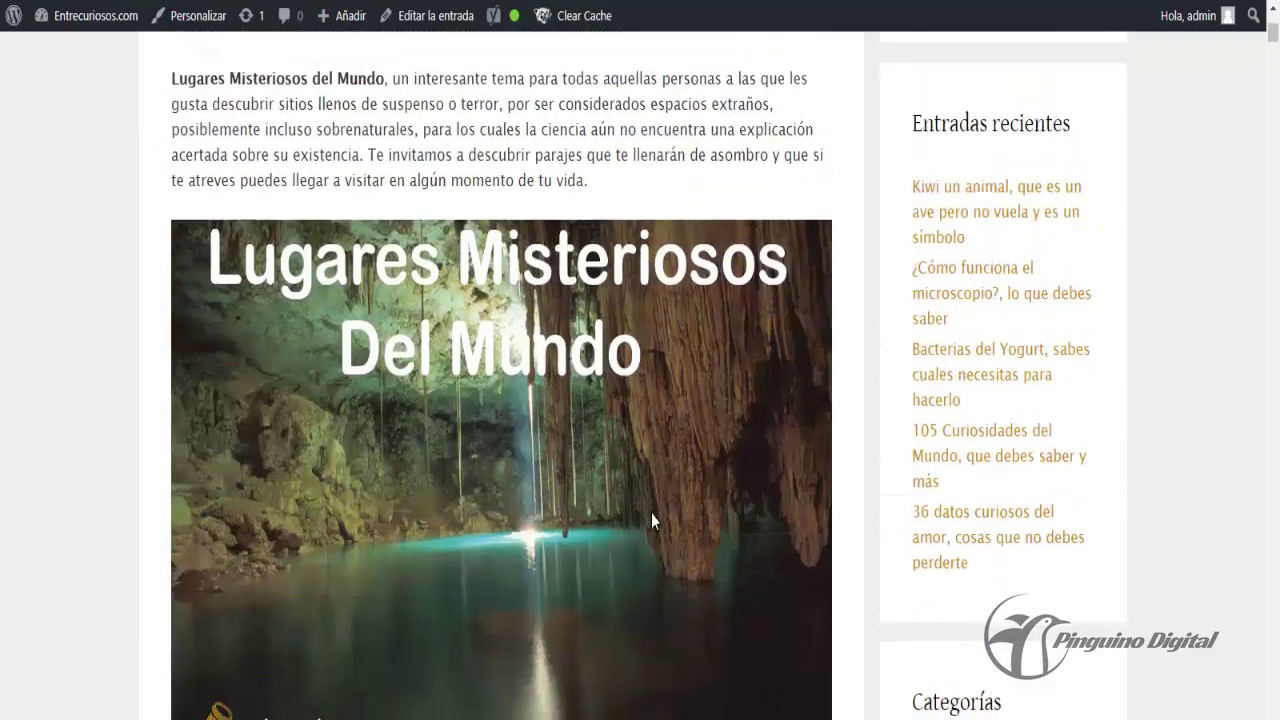
pyautogui.scroll(8, 624, 397)
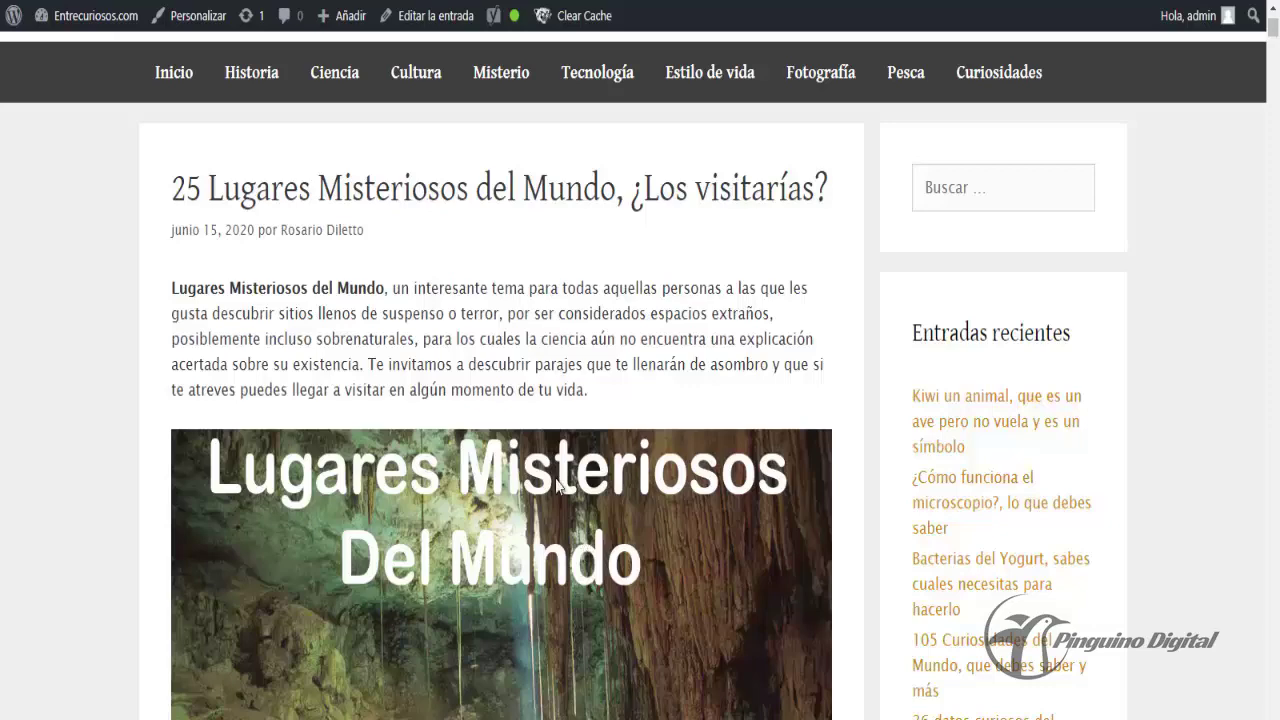
pyautogui.scroll(-4, 492, 391)
pyautogui.scroll(-3, 493, 397)
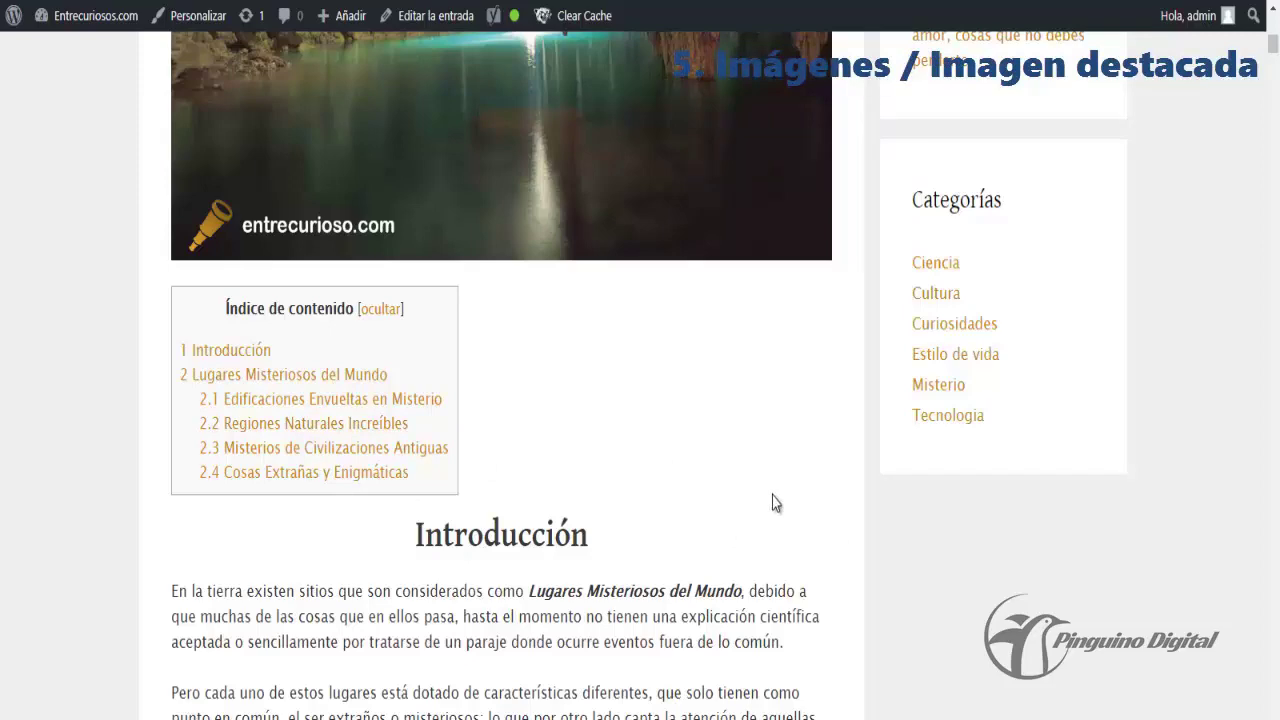
# Examine the header image, the video embedded after the Introducción and the first image of the following section.
pyautogui.scroll(4, 772, 503)
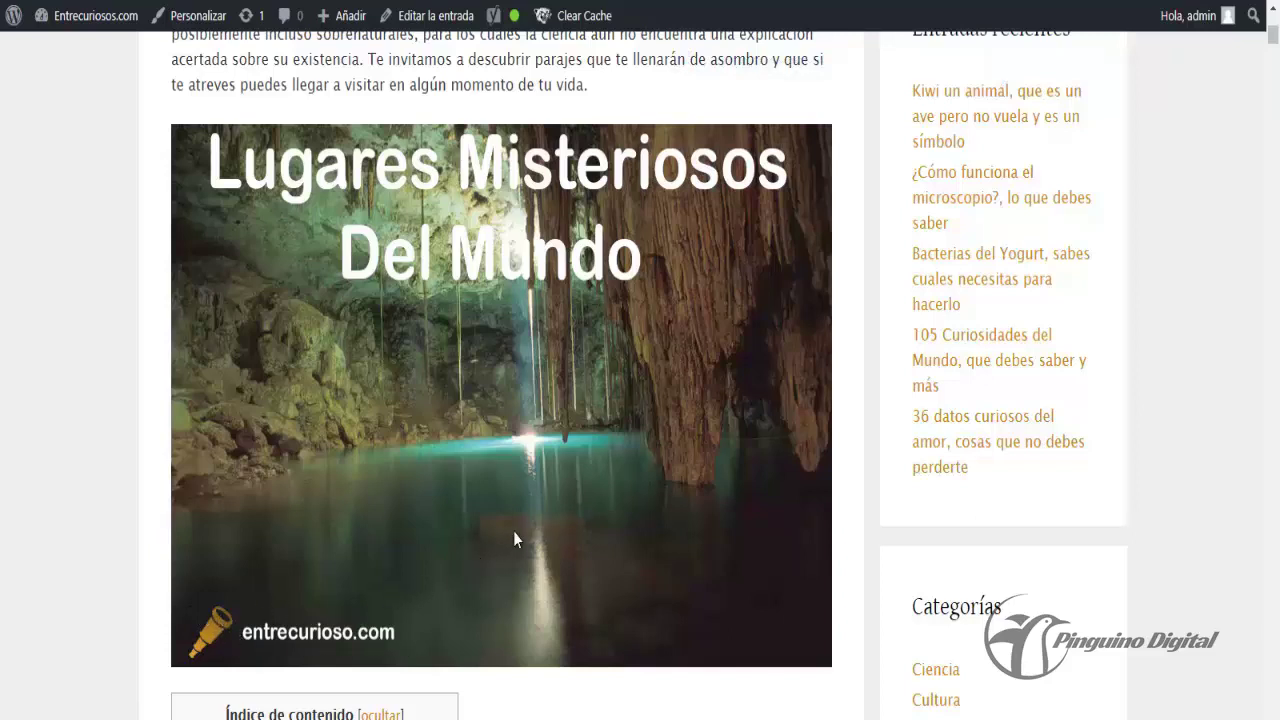
pyautogui.scroll(-12, 737, 370)
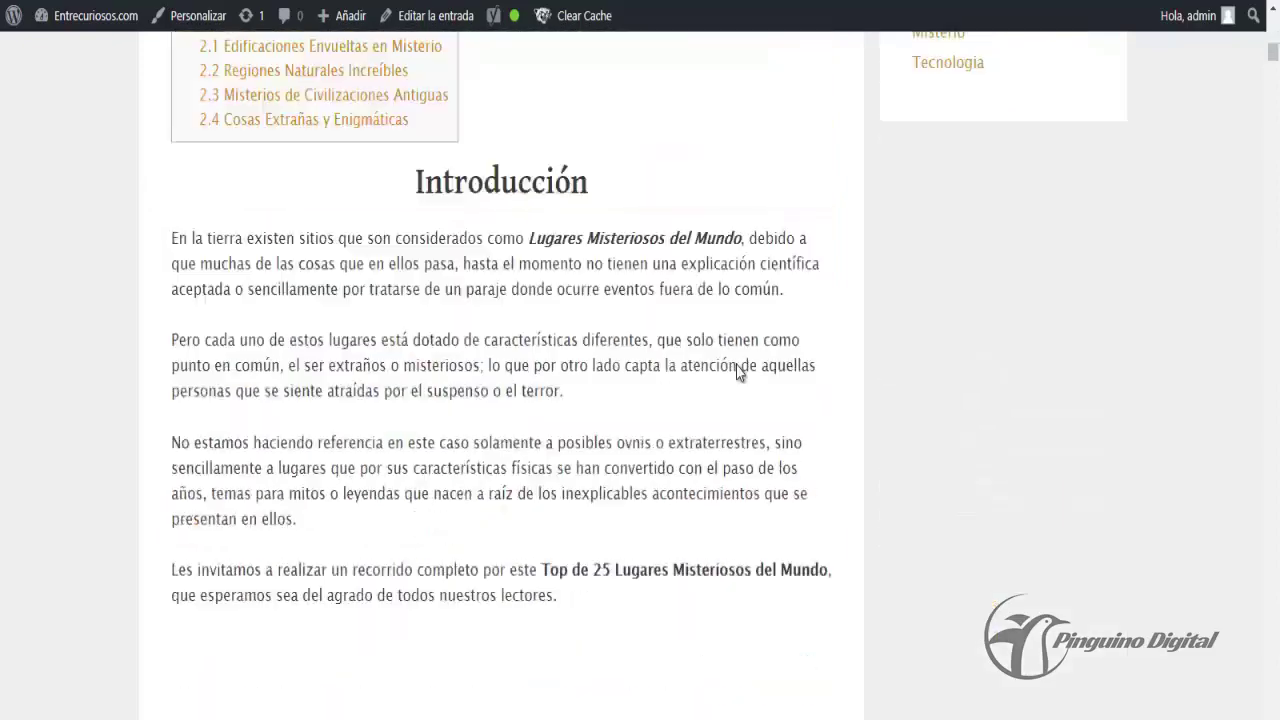
pyautogui.scroll(-2, 814, 289)
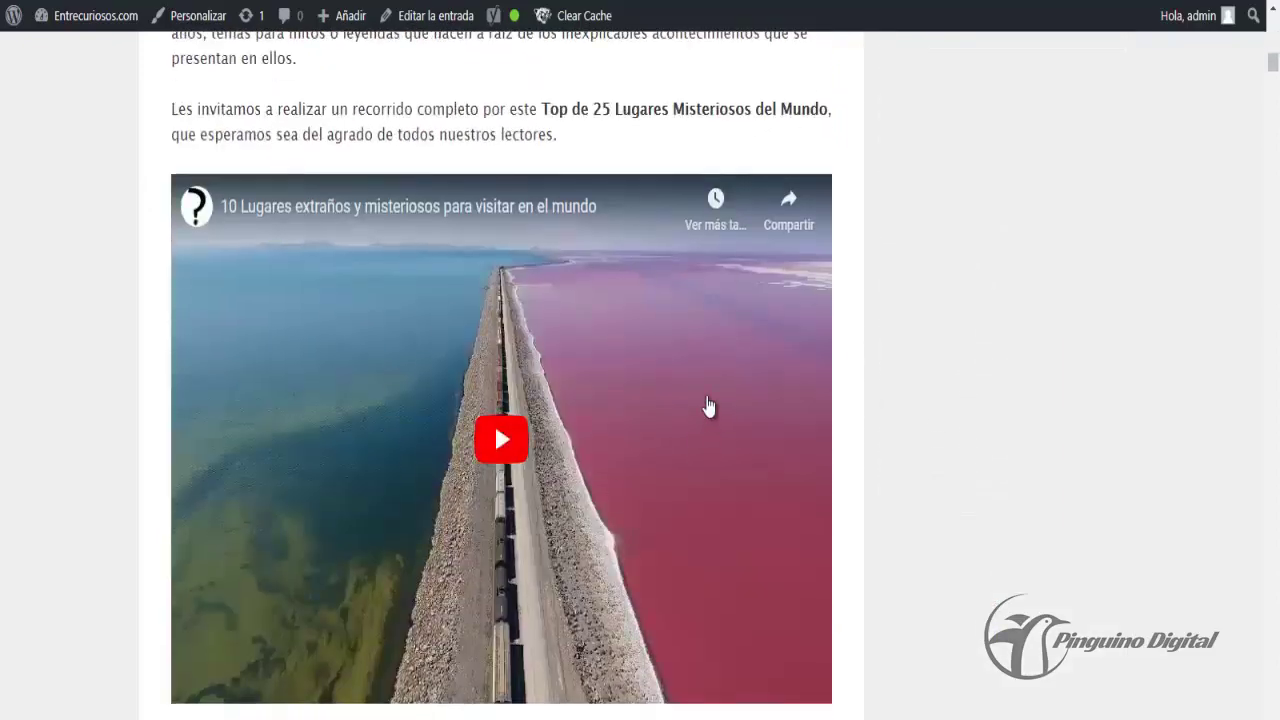
pyautogui.scroll(-6, 709, 406)
pyautogui.scroll(-5, 842, 505)
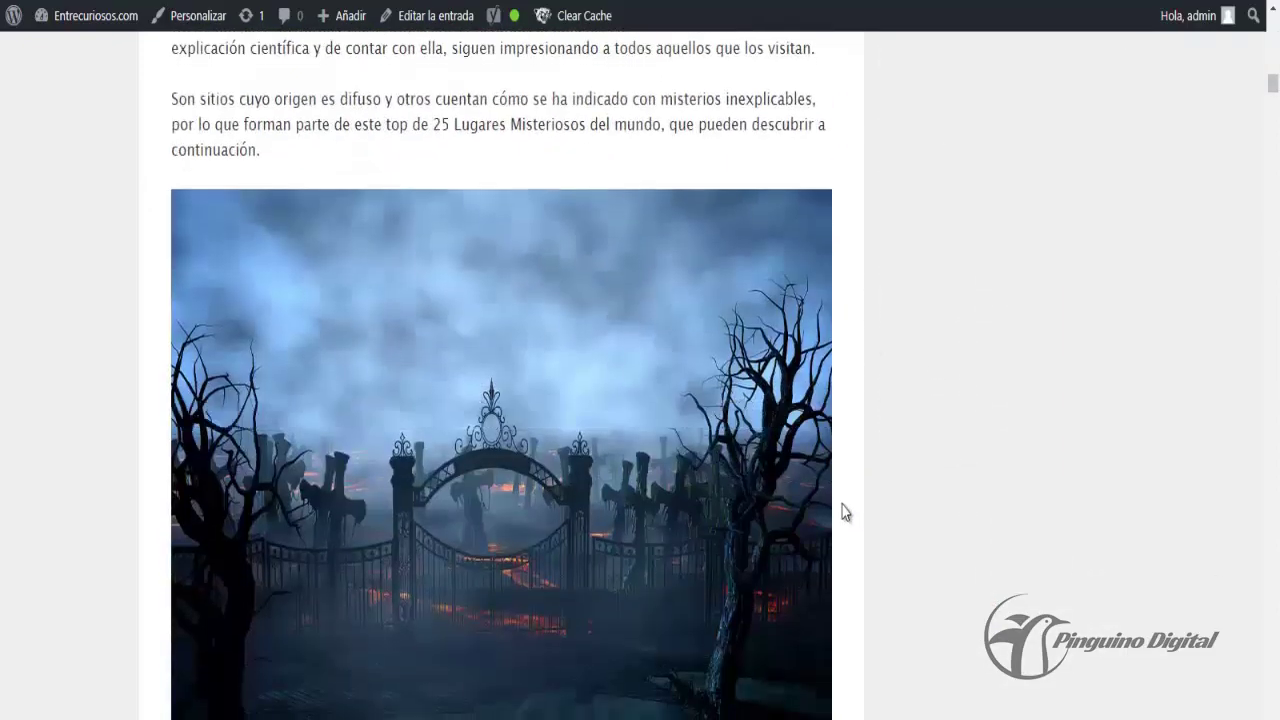
pyautogui.scroll(1, 877, 508)
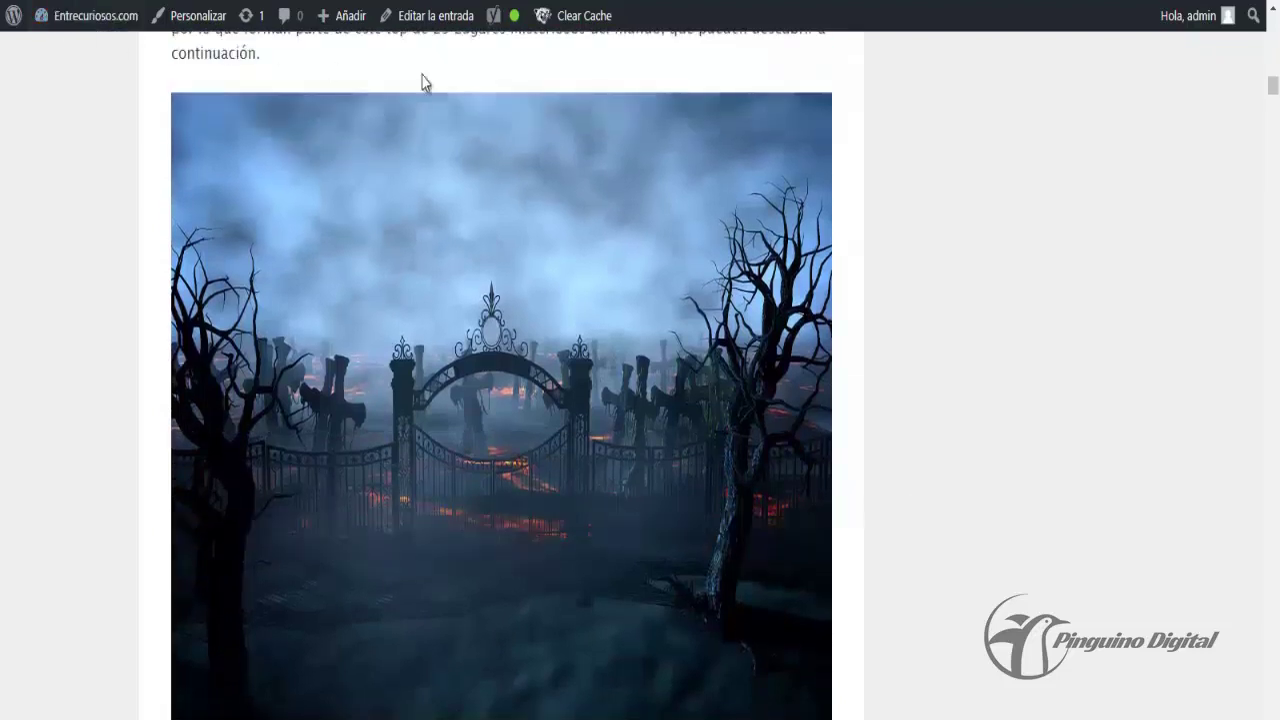
# Review the images accompanying the Drácula castle, haunted house, Edificio Dakota and Pueblo fantasma de San Zhi sections.
pyautogui.scroll(-12, 951, 549)
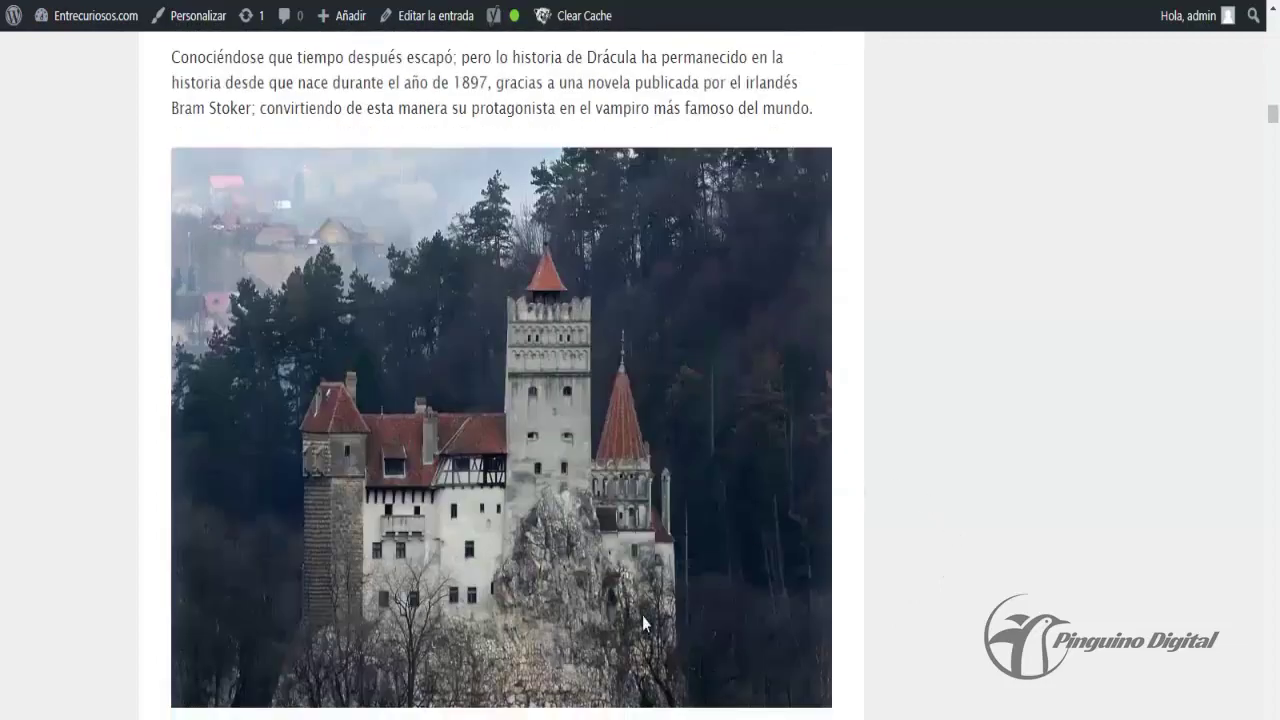
pyautogui.scroll(-6, 829, 477)
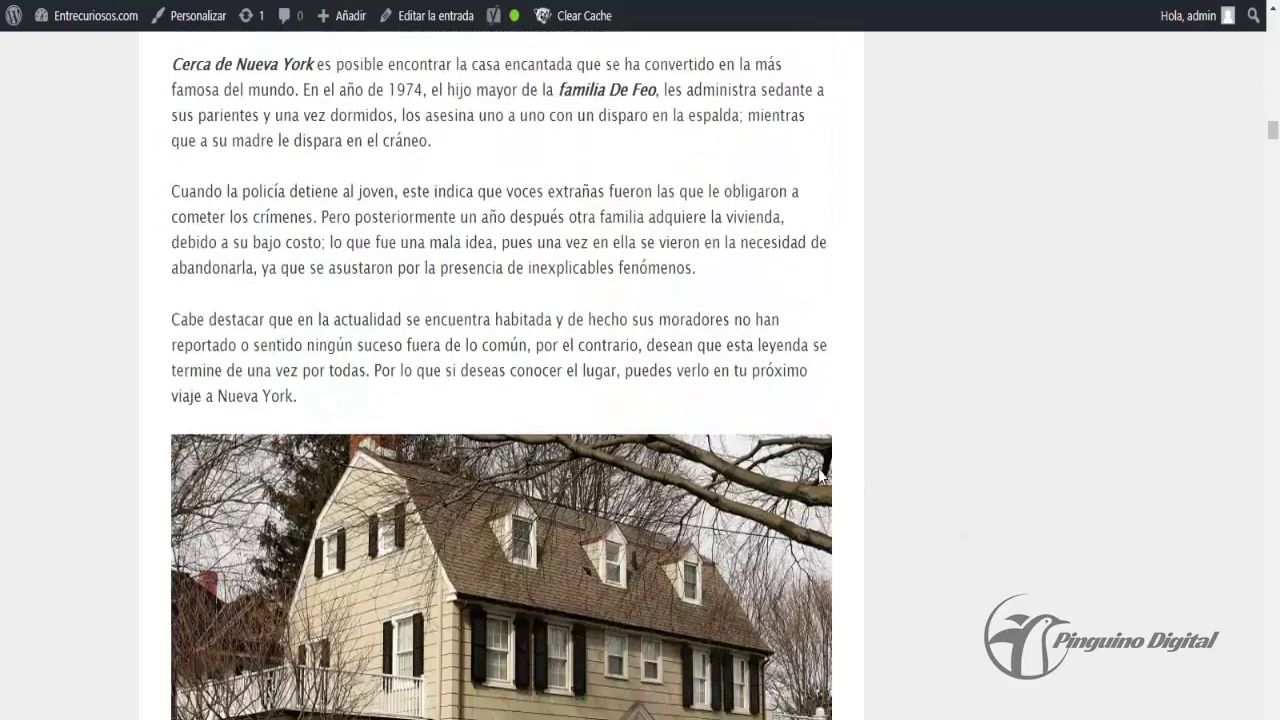
pyautogui.scroll(-4, 820, 475)
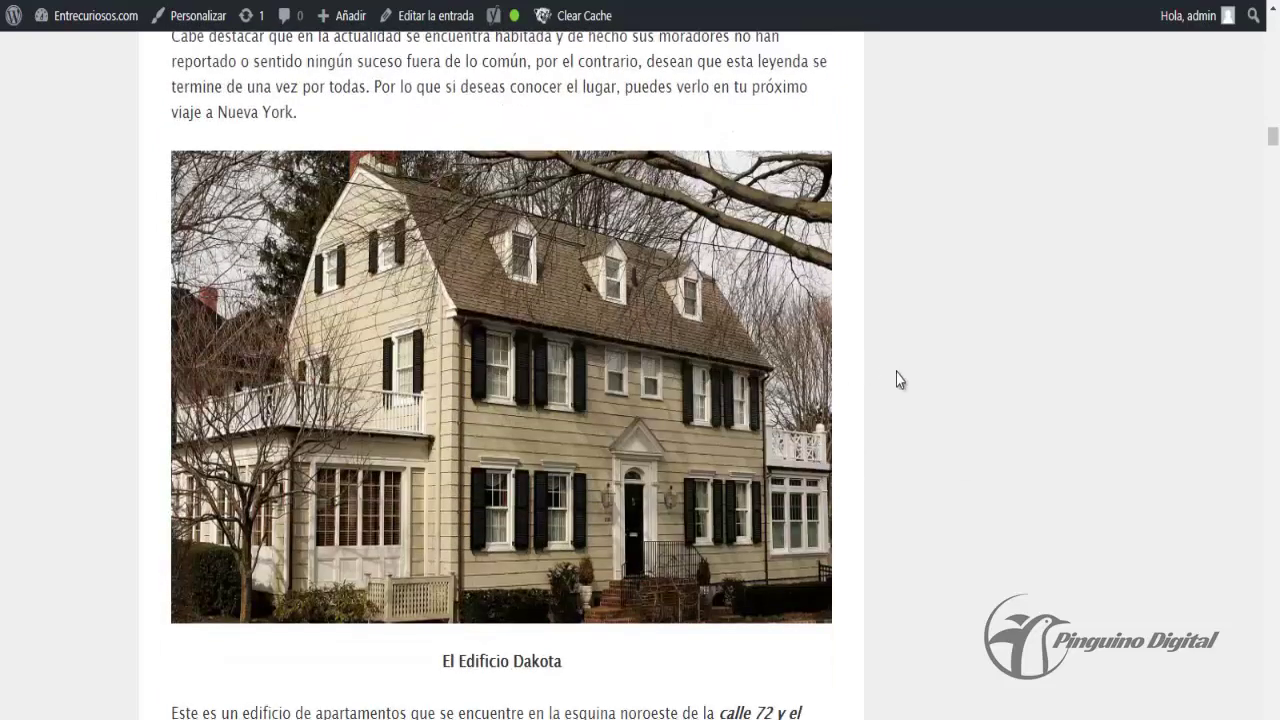
pyautogui.scroll(-11, 896, 372)
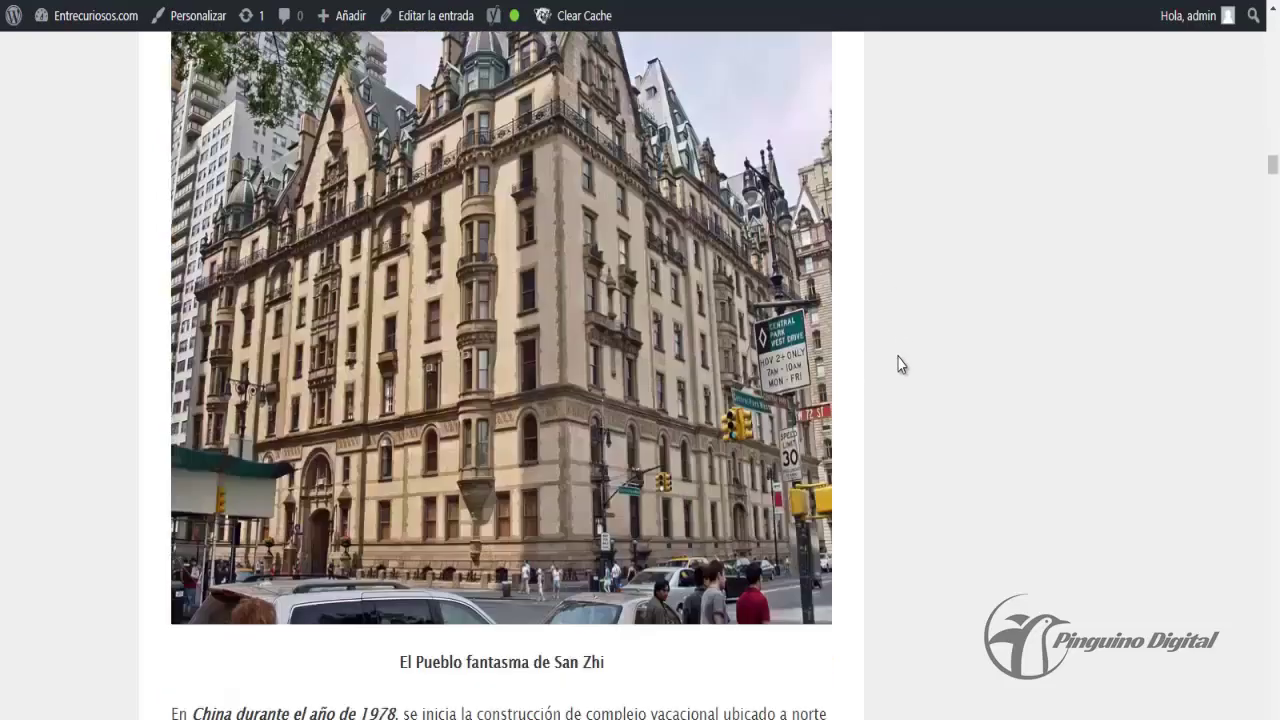
pyautogui.scroll(-8, 898, 362)
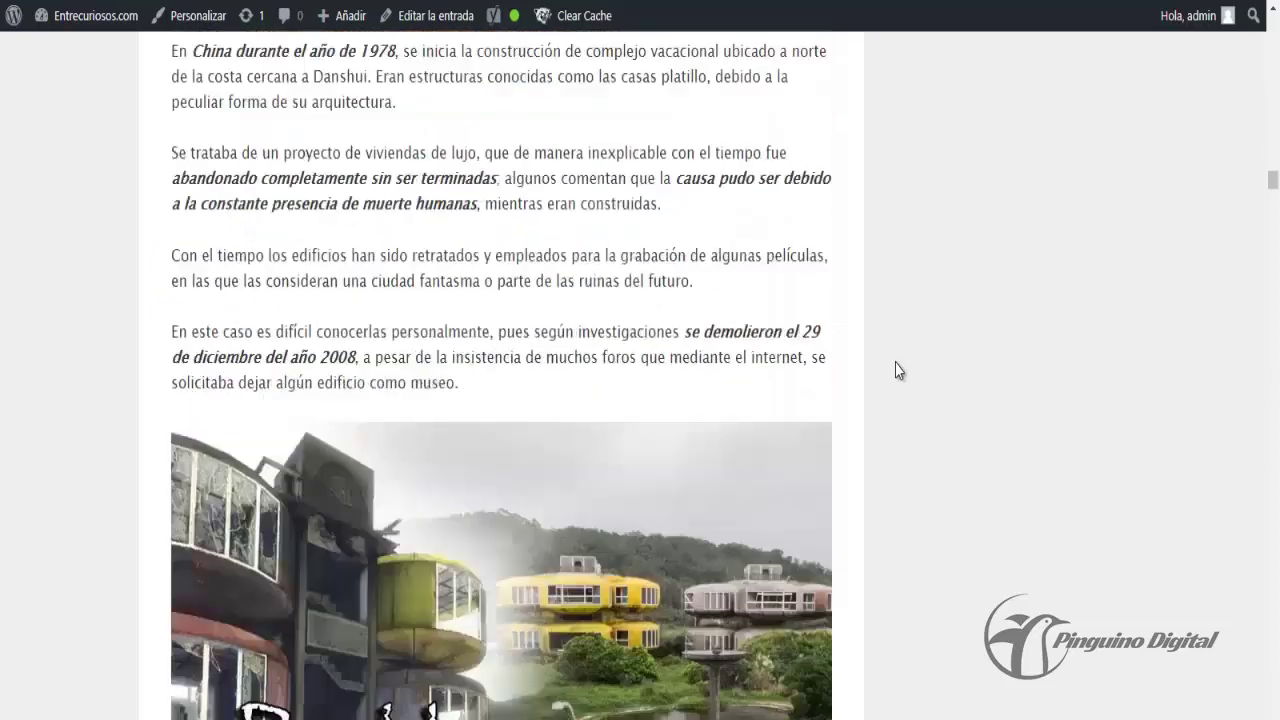
pyautogui.scroll(-2, 896, 370)
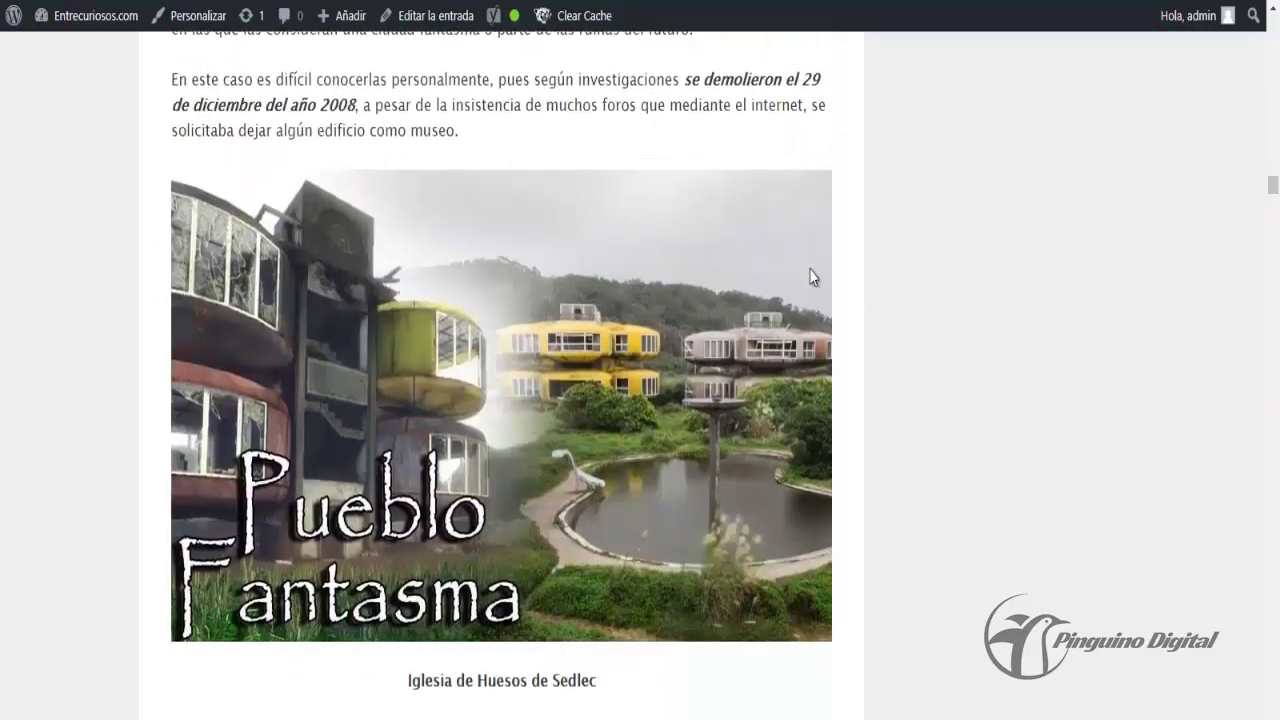
pyautogui.scroll(4, 803, 368)
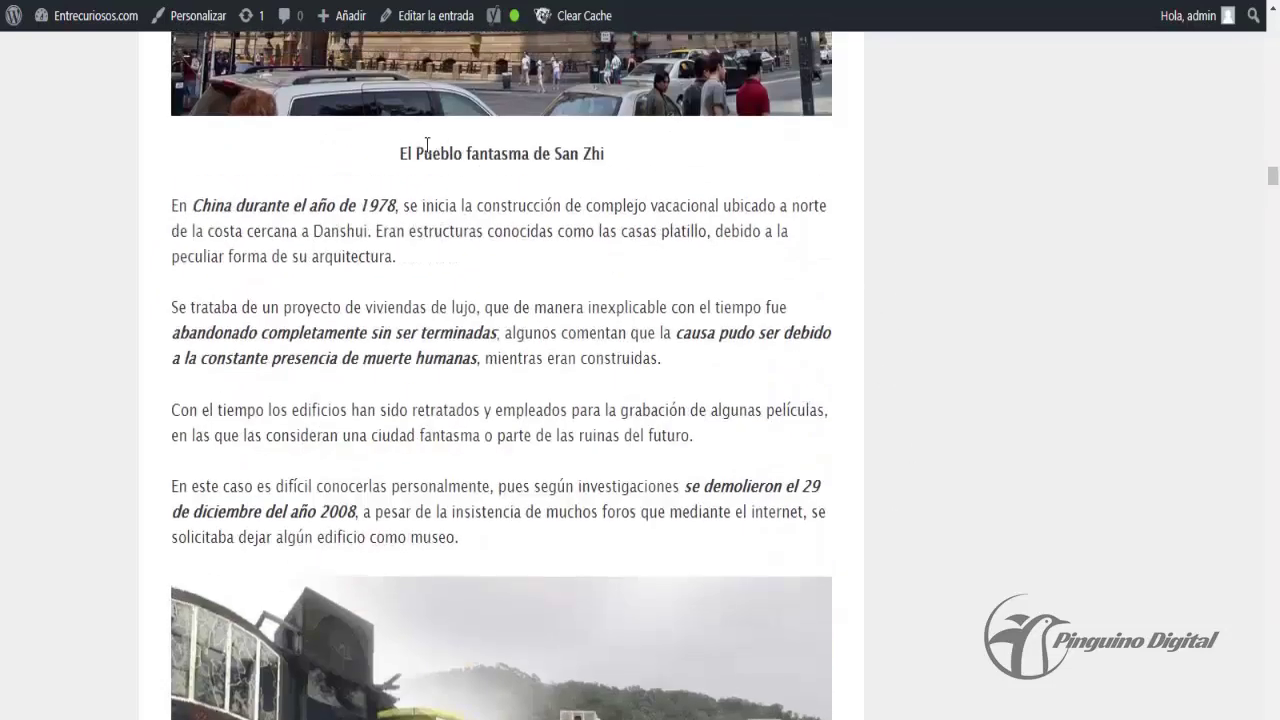
pyautogui.scroll(-3, 649, 523)
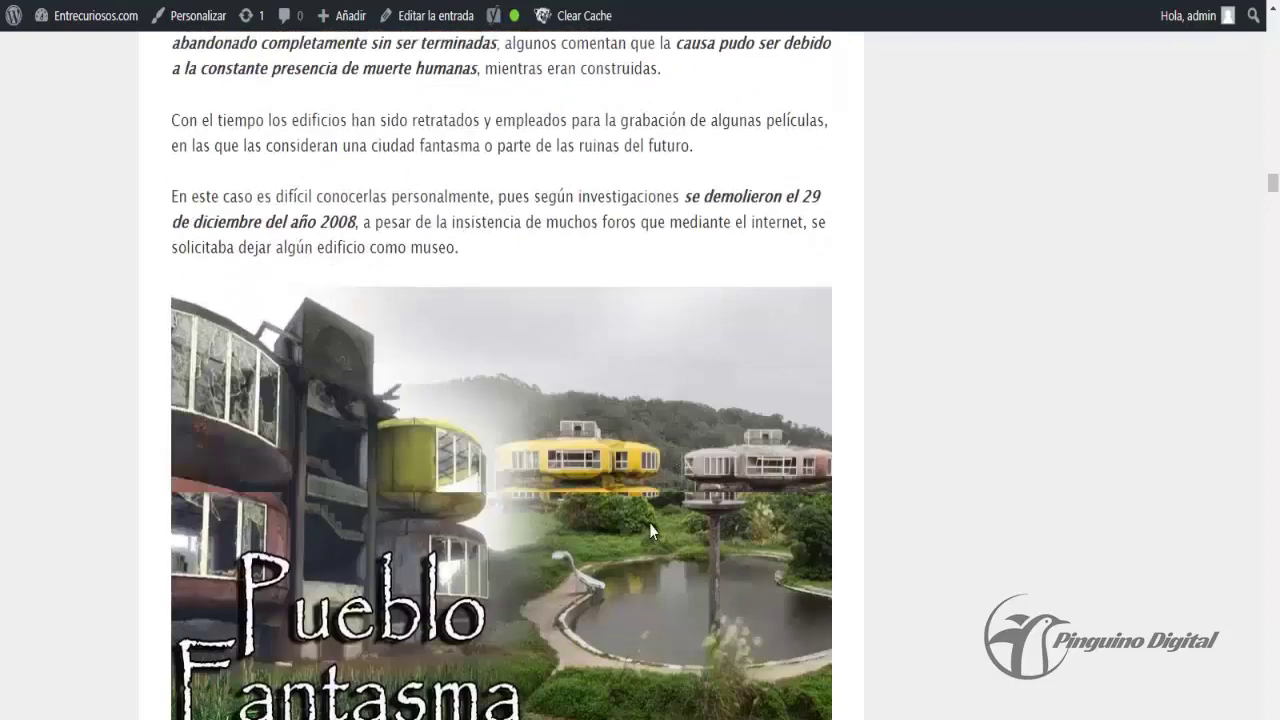
pyautogui.scroll(-1, 1015, 595)
pyautogui.scroll(-10, 1021, 578)
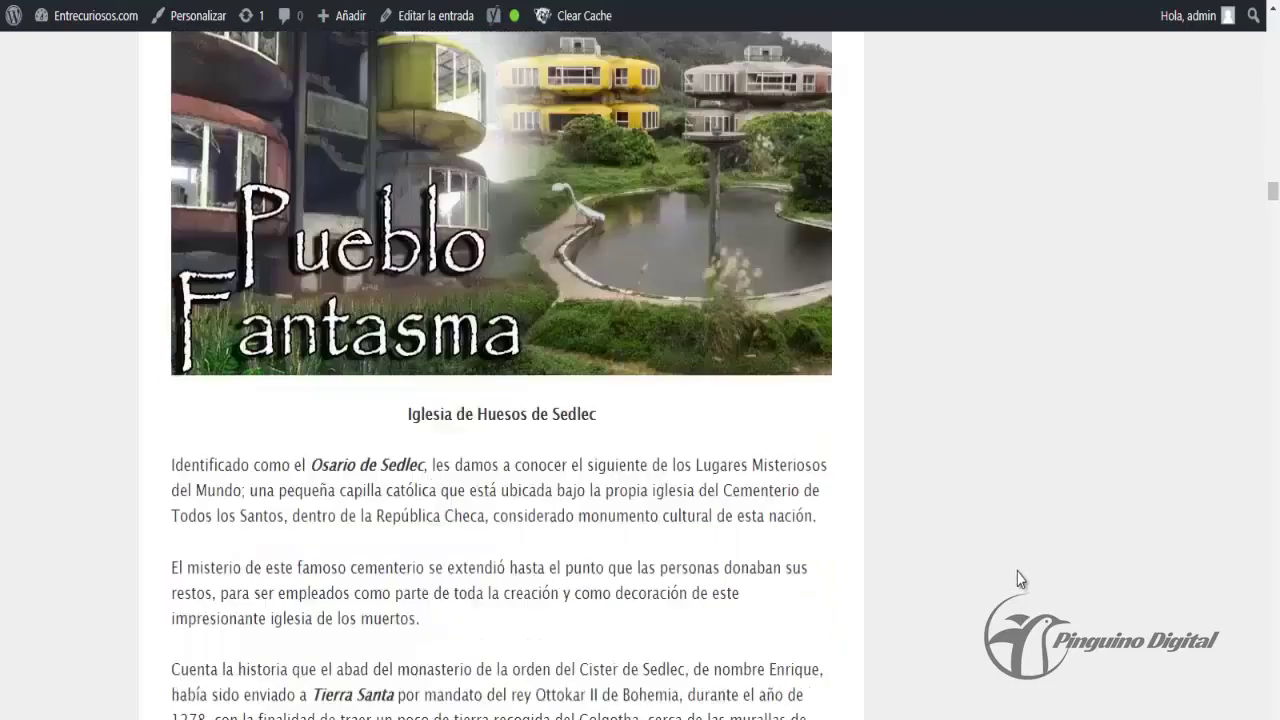
# Review the images in the Iglesia de Huesos de Sedlec, Lago Groom and Área 51 sections.
pyautogui.scroll(-8, 1015, 563)
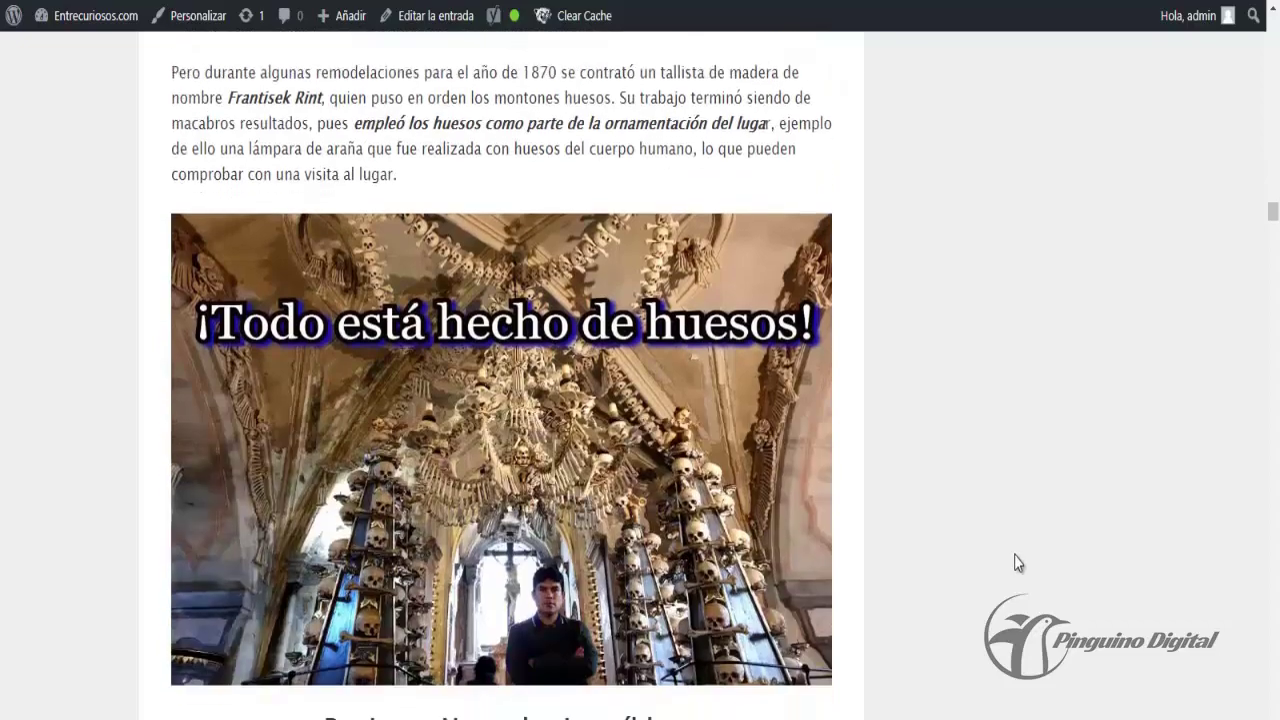
pyautogui.scroll(-5, 1013, 563)
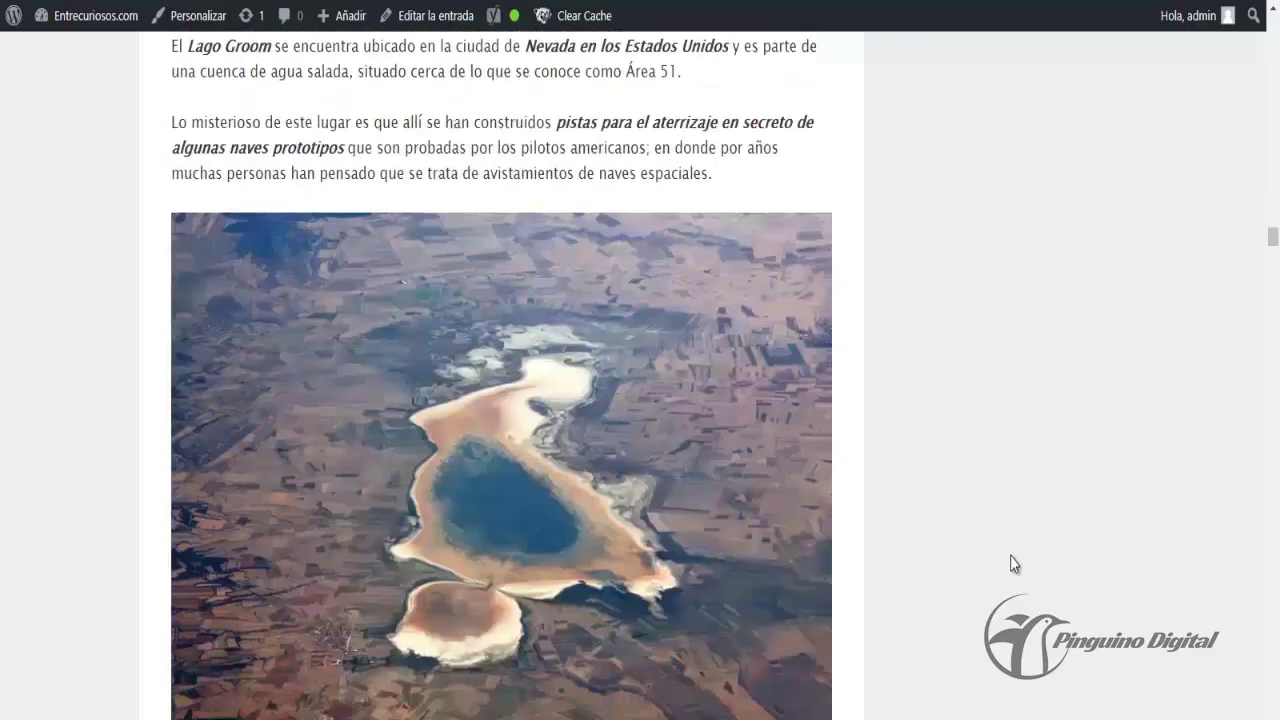
pyautogui.scroll(-4, 1013, 562)
pyautogui.scroll(-6, 1010, 560)
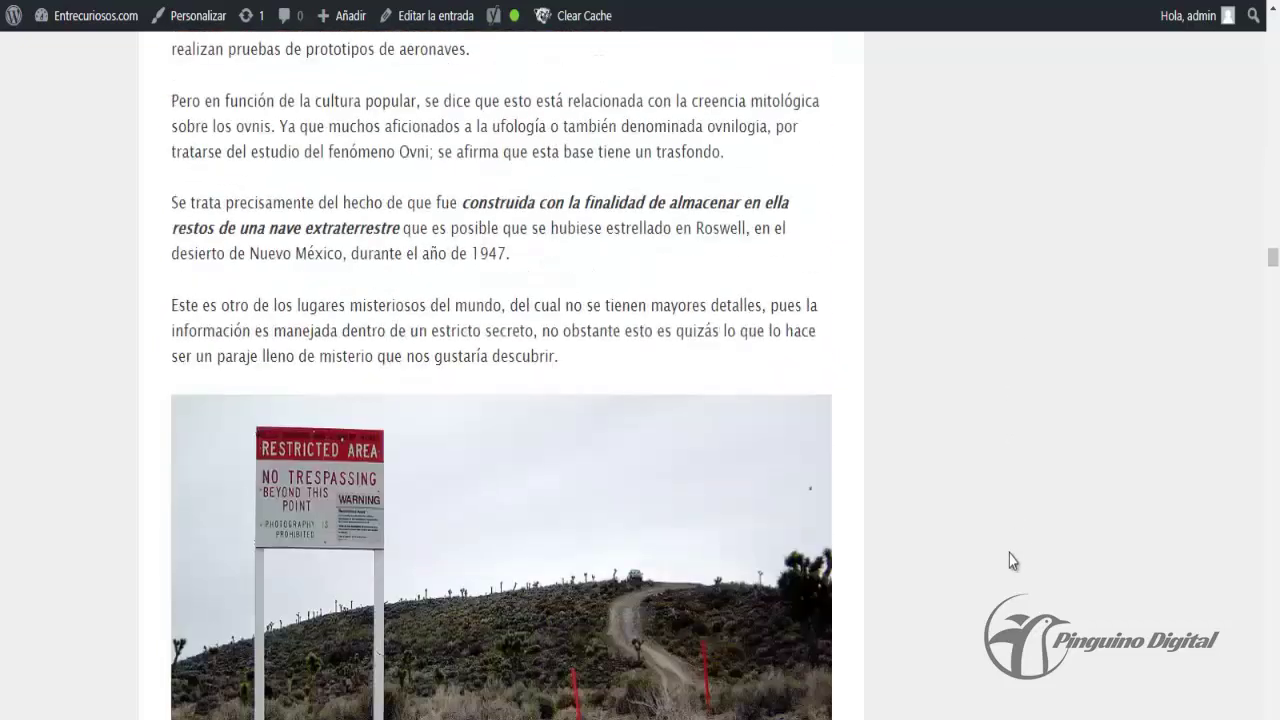
# Examine the video embedded below the text about Lago Toplitz and its placement before "La isla ¿prehistórica?".
pyautogui.scroll(-4, 1009, 558)
pyautogui.scroll(-5, 1008, 558)
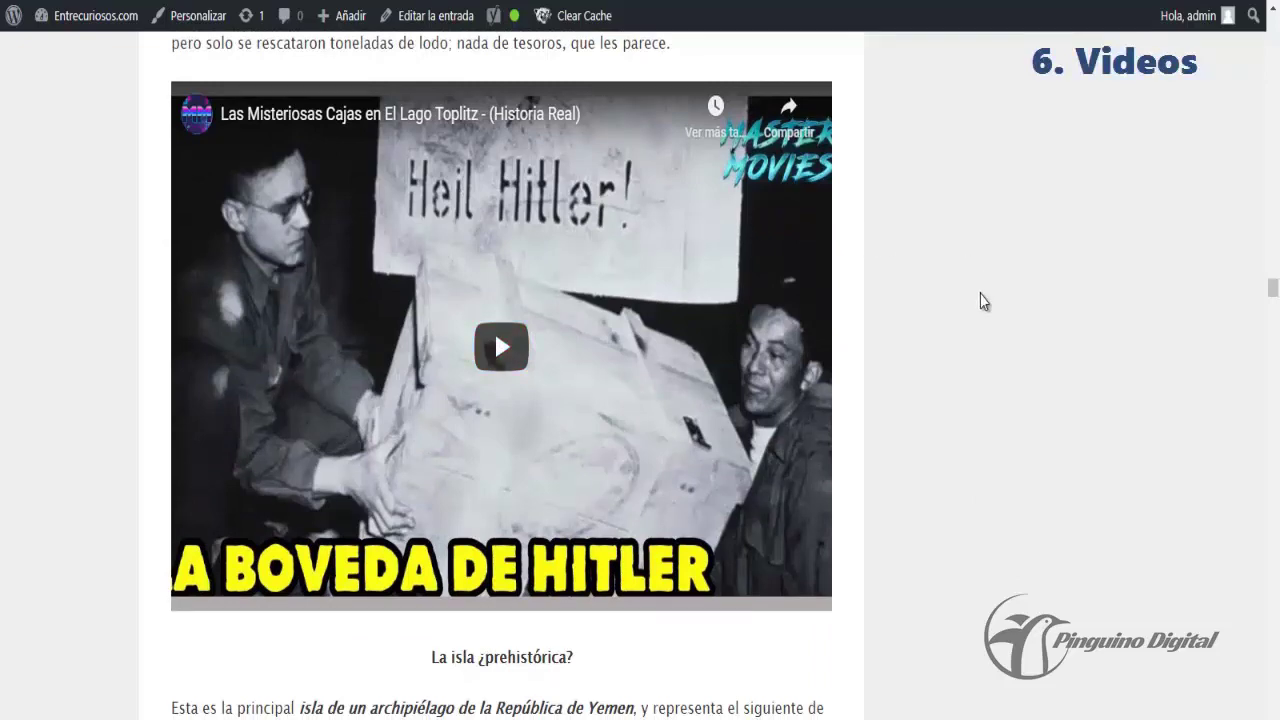
pyautogui.scroll(-2, 937, 300)
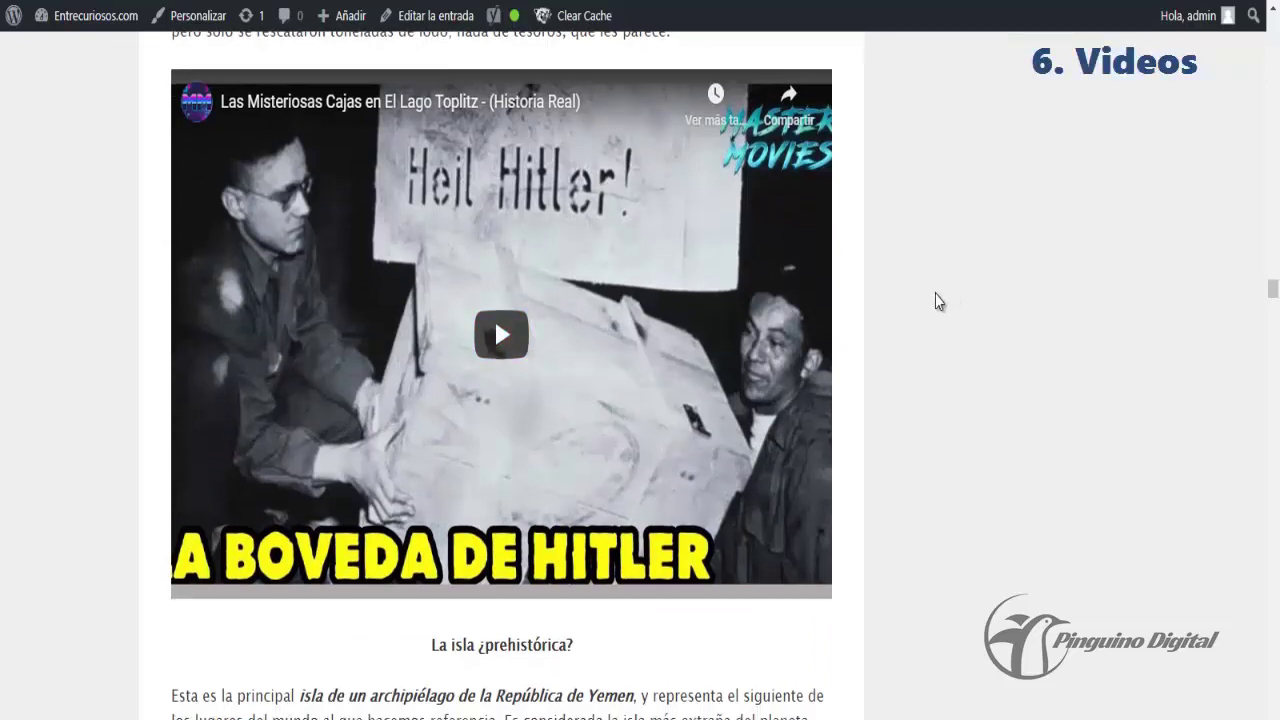
pyautogui.scroll(3, 388, 360)
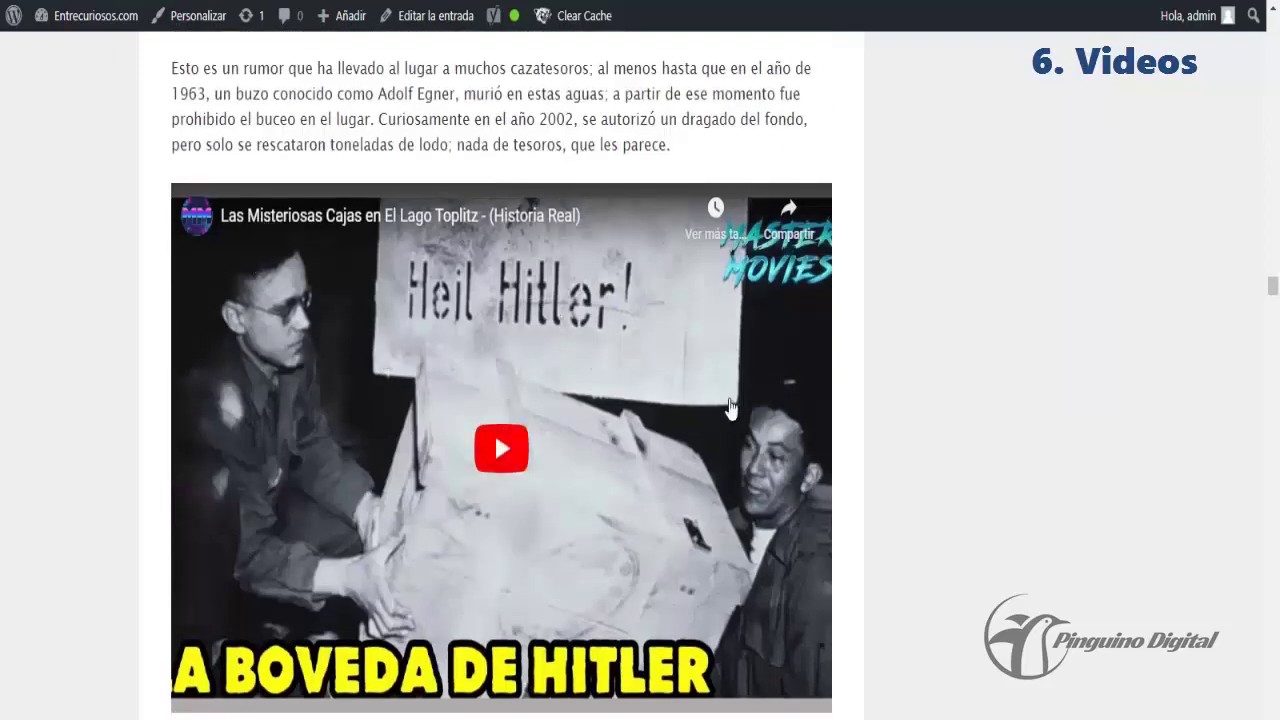
# Review the images in the La isla ¿prehistórica?, El Valle de la Muerte, Fuego sobre Tunguska and Lago Truk sections.
pyautogui.scroll(-1, 748, 495)
pyautogui.scroll(-9, 748, 490)
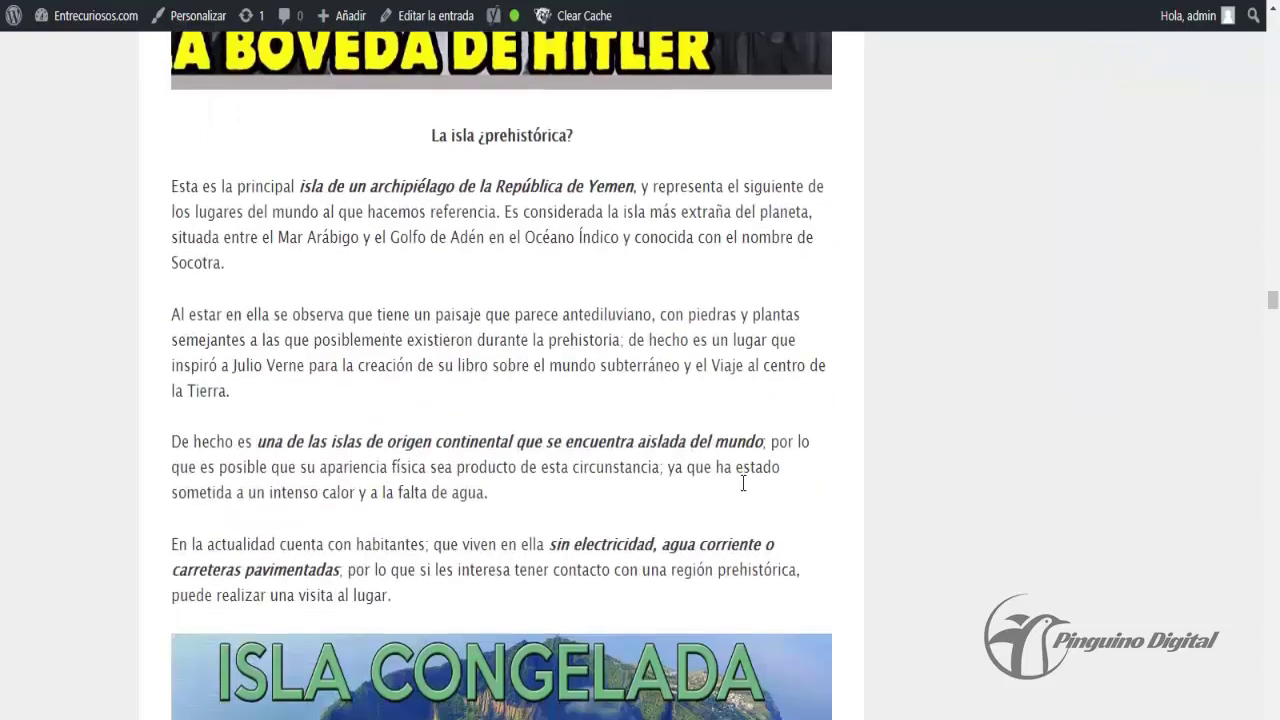
pyautogui.scroll(-6, 900, 495)
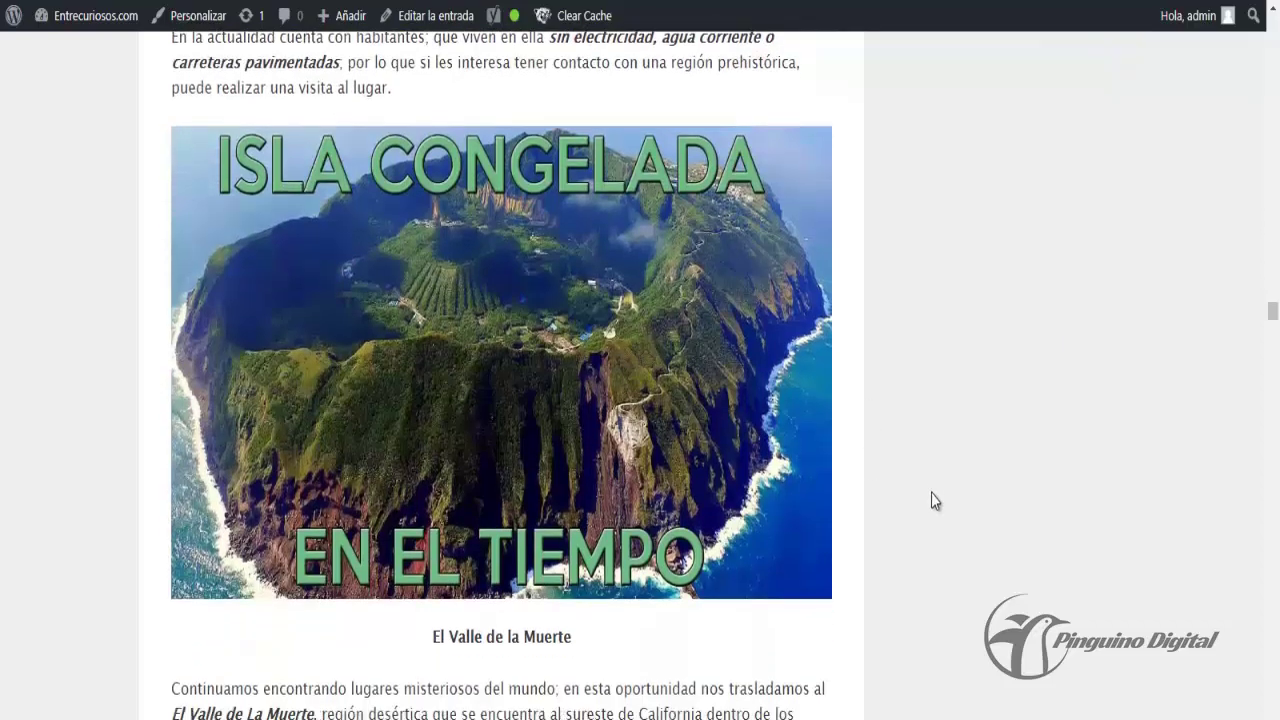
pyautogui.scroll(-11, 938, 499)
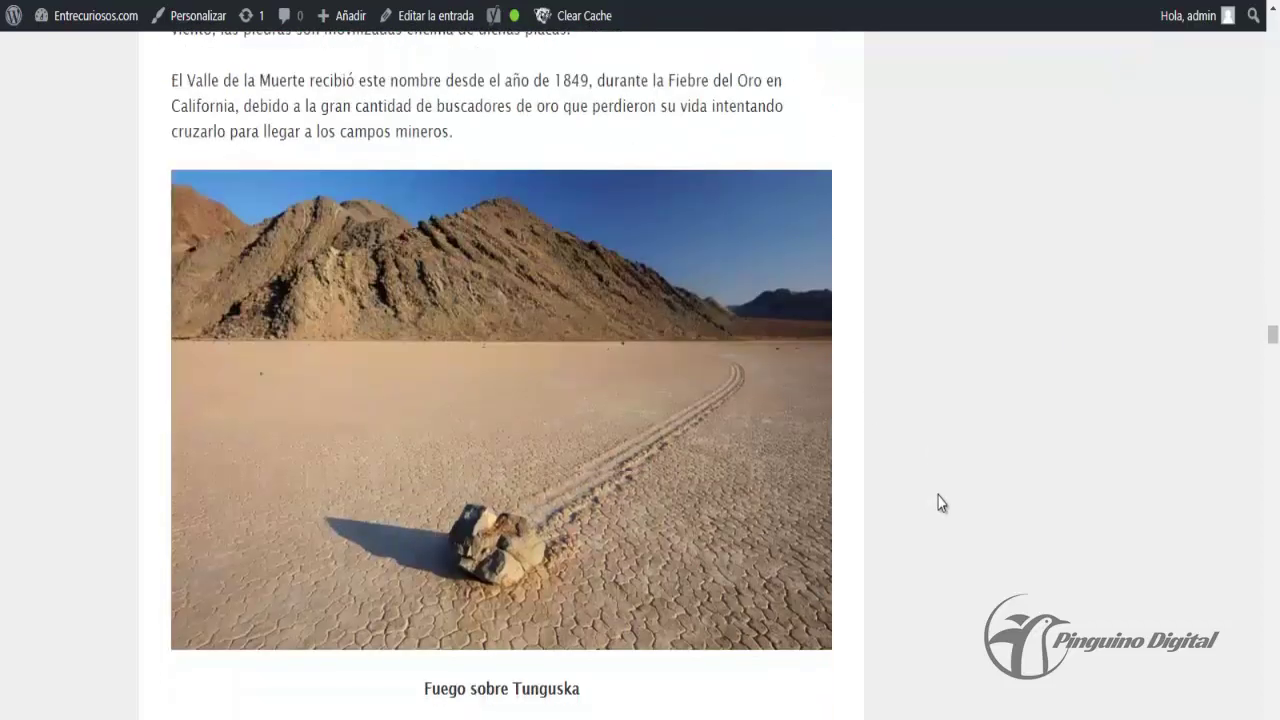
pyautogui.scroll(-4, 938, 496)
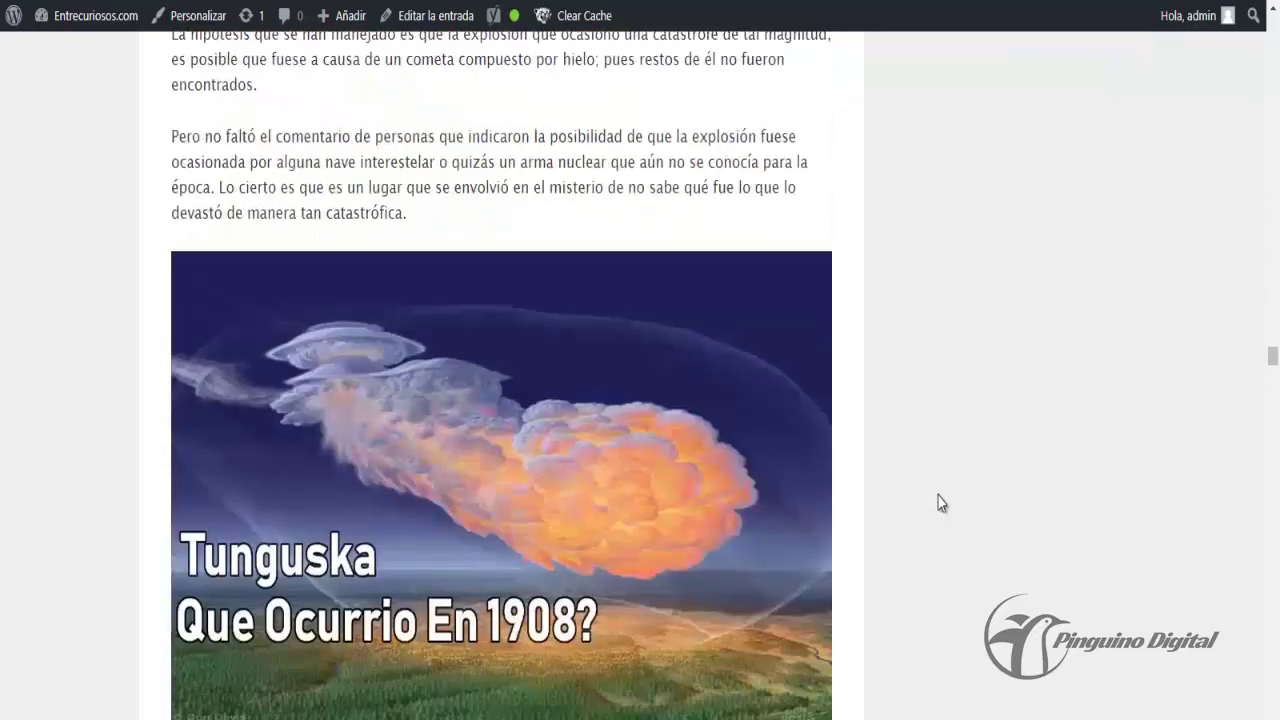
pyautogui.scroll(-12, 938, 500)
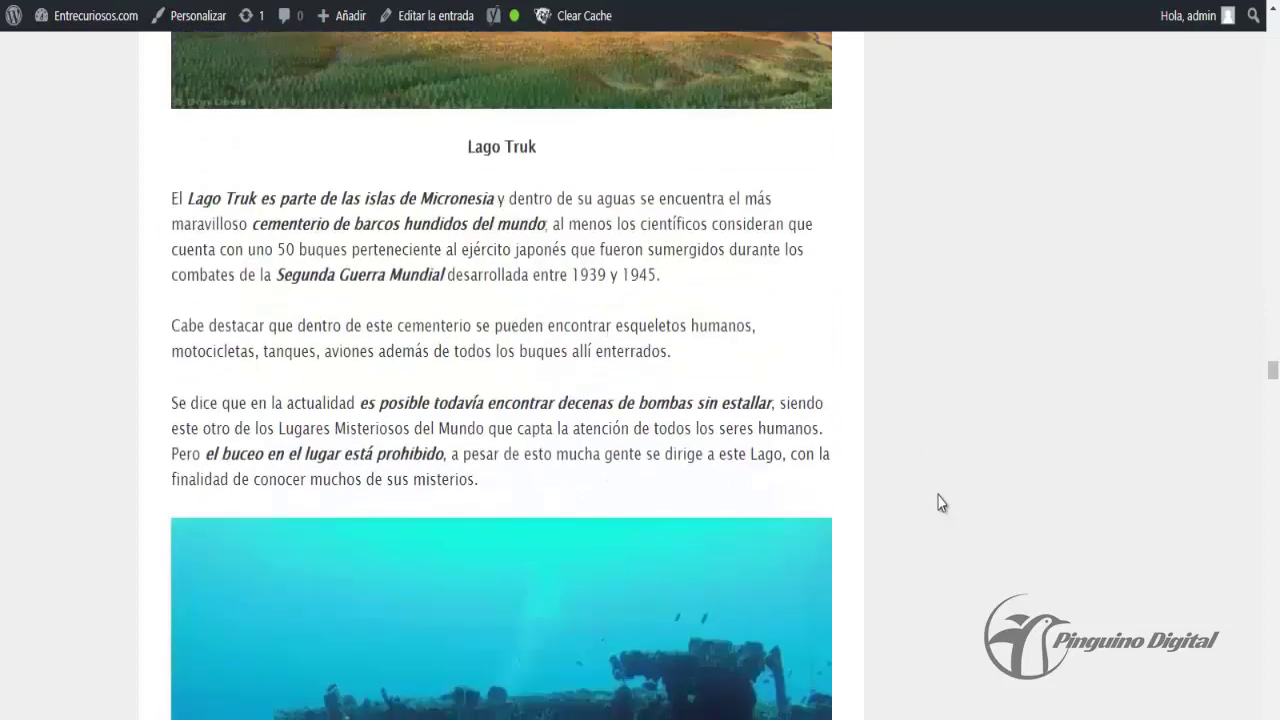
pyautogui.scroll(-7, 1020, 463)
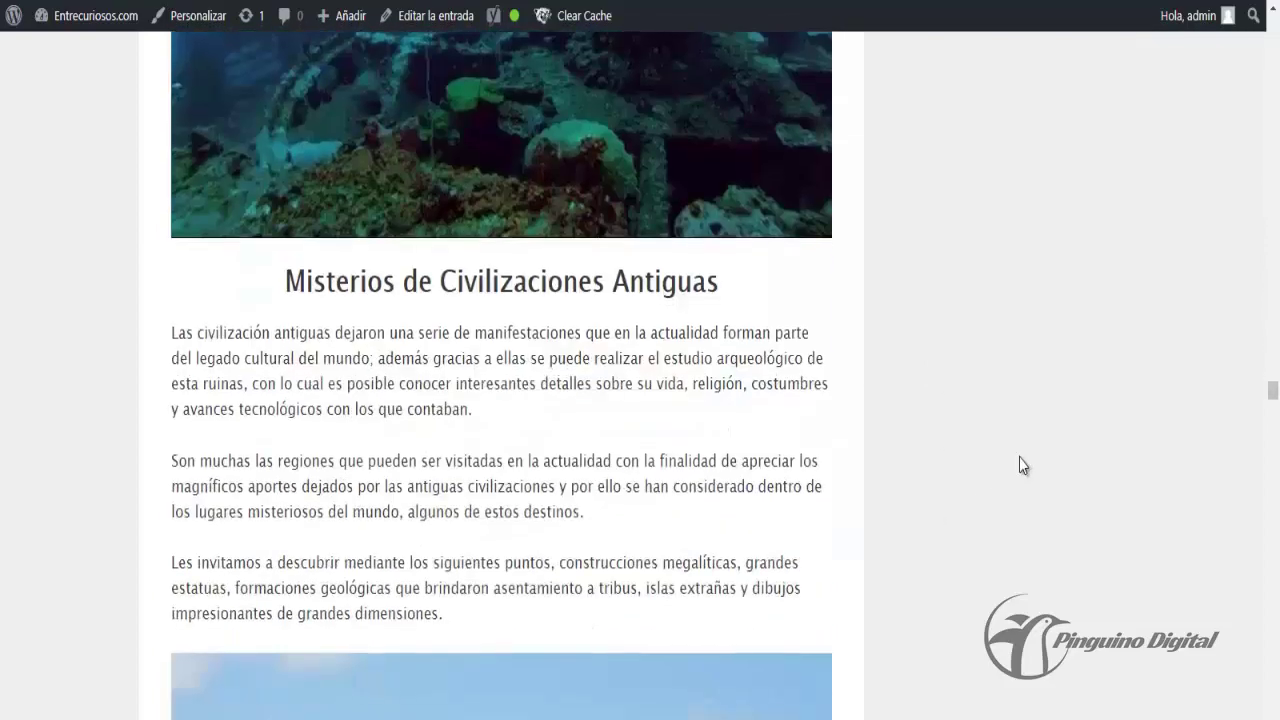
# Review the images from Misterios de Civilizaciones Antiguas onward and the video embedded just before the Le Chateau section.
pyautogui.moveTo(1272, 400)
pyautogui.mouseDown()
pyautogui.moveTo(1275, 534)
pyautogui.moveTo(1273, 410)
pyautogui.mouseUp()
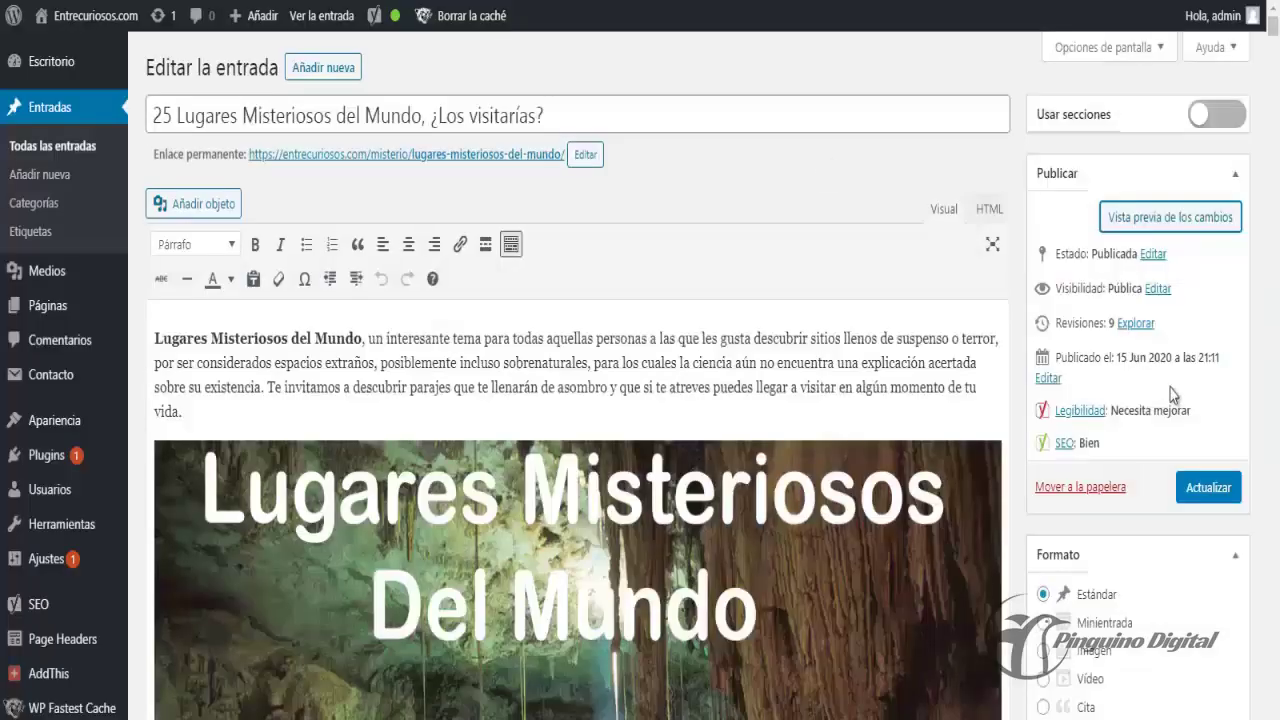
pyautogui.scroll(-10, 1170, 388)
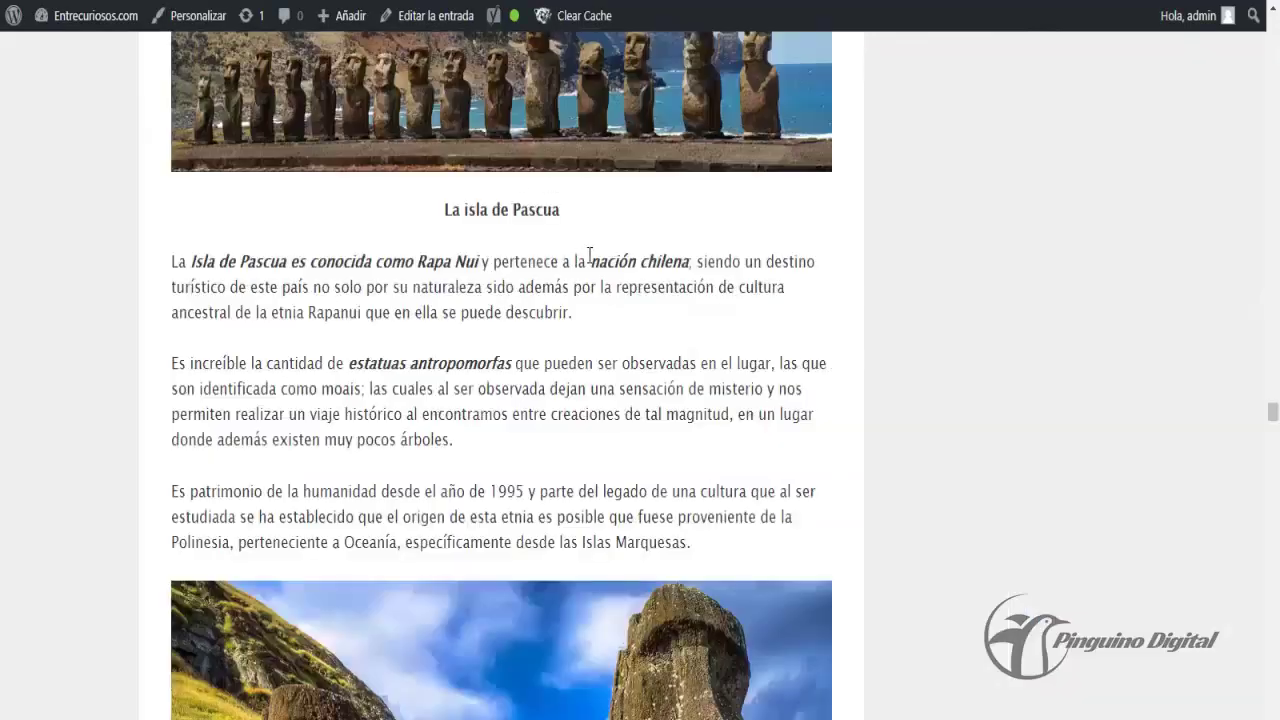
pyautogui.scroll(-20, 589, 254)
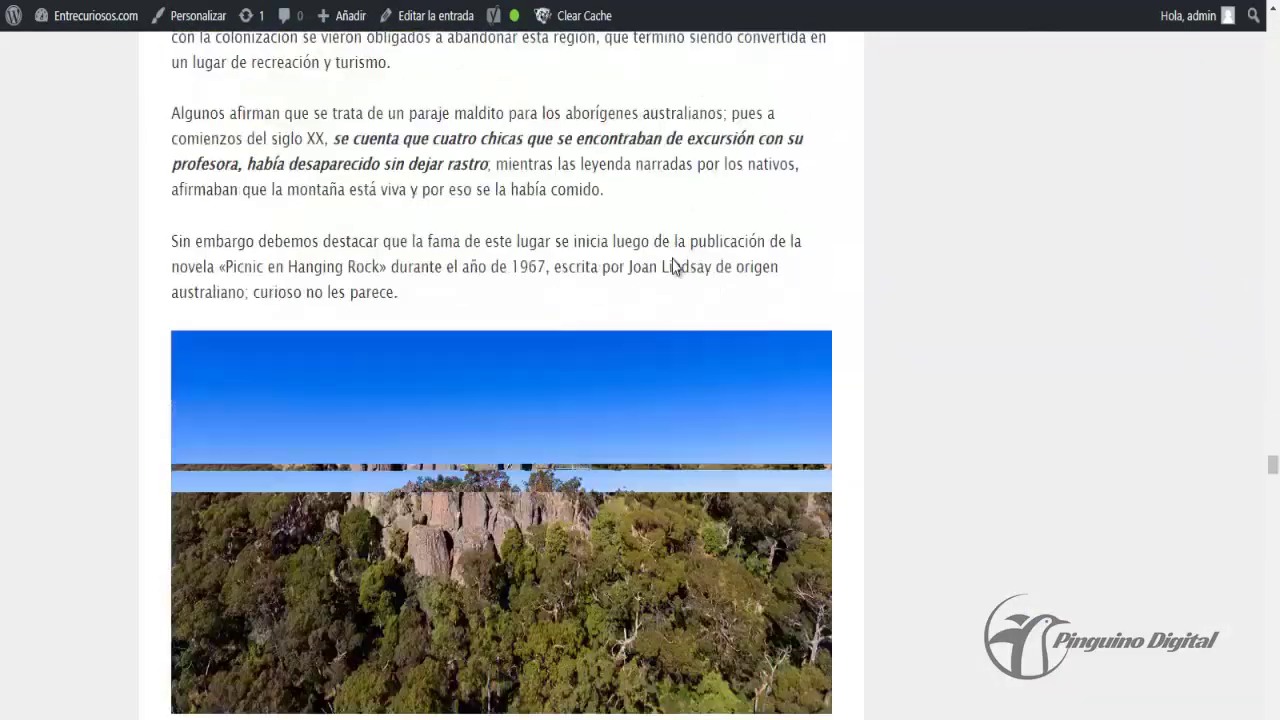
pyautogui.moveTo(1272, 466); pyautogui.dragTo(1276, 706)
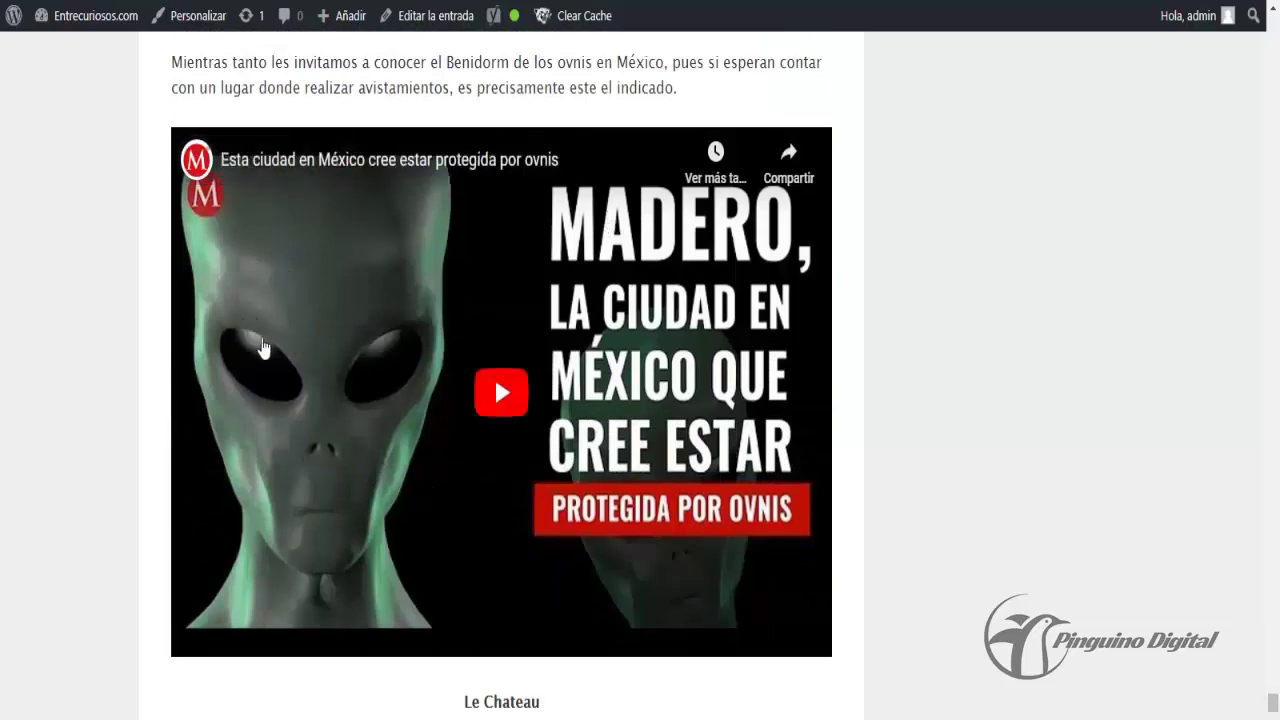
pyautogui.scroll(-4, 314, 357)
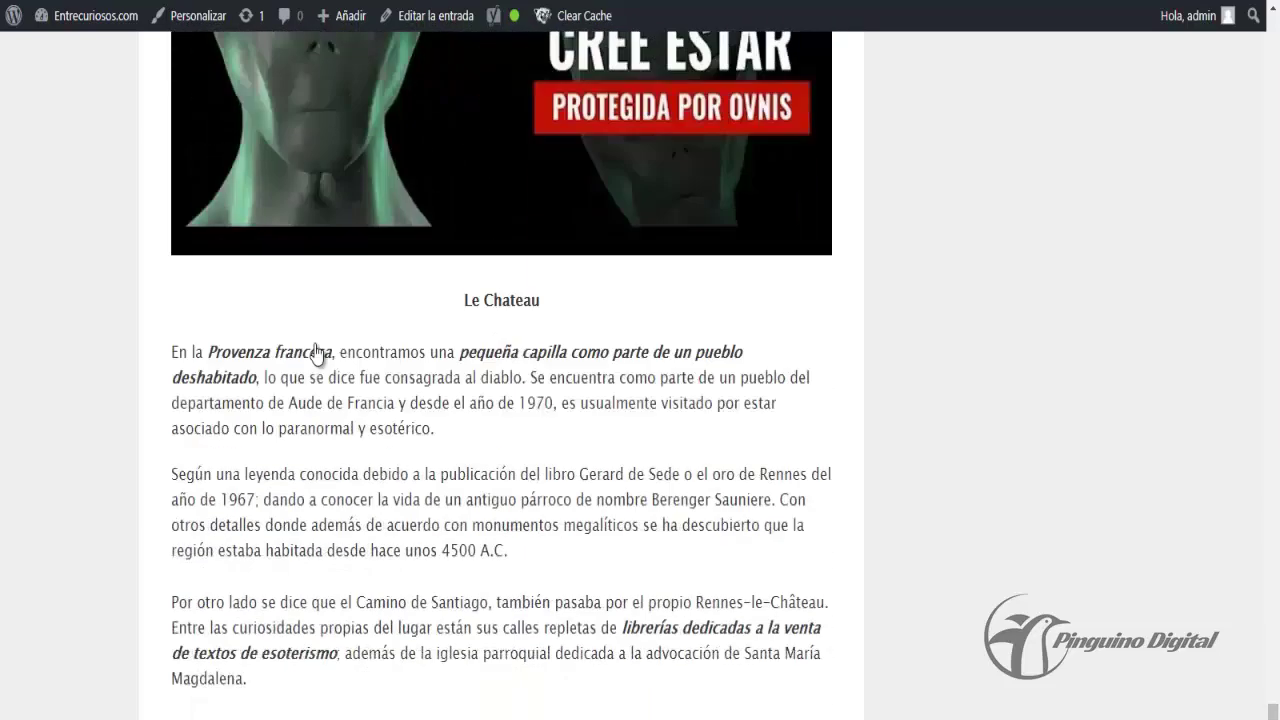
# Examine the post's closing paragraph and the list of internal links to related articles below it.
pyautogui.scroll(-18, 316, 341)
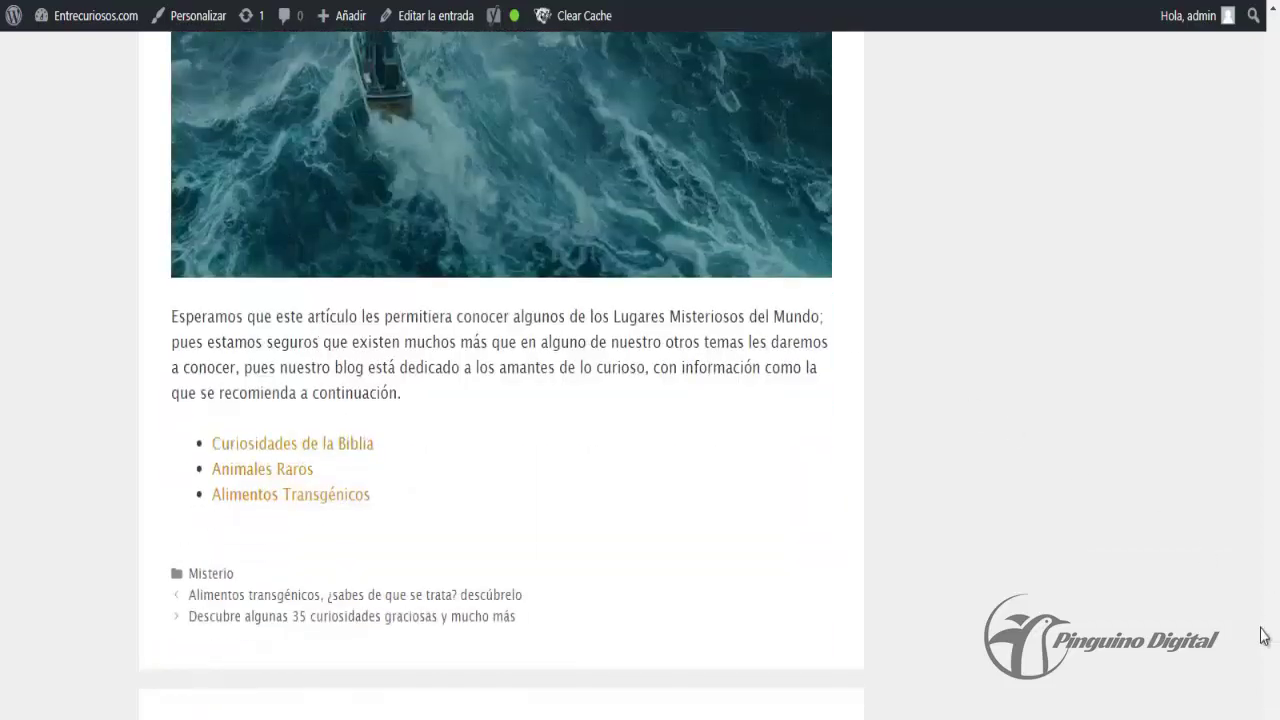
pyautogui.scroll(7, 1226, 550)
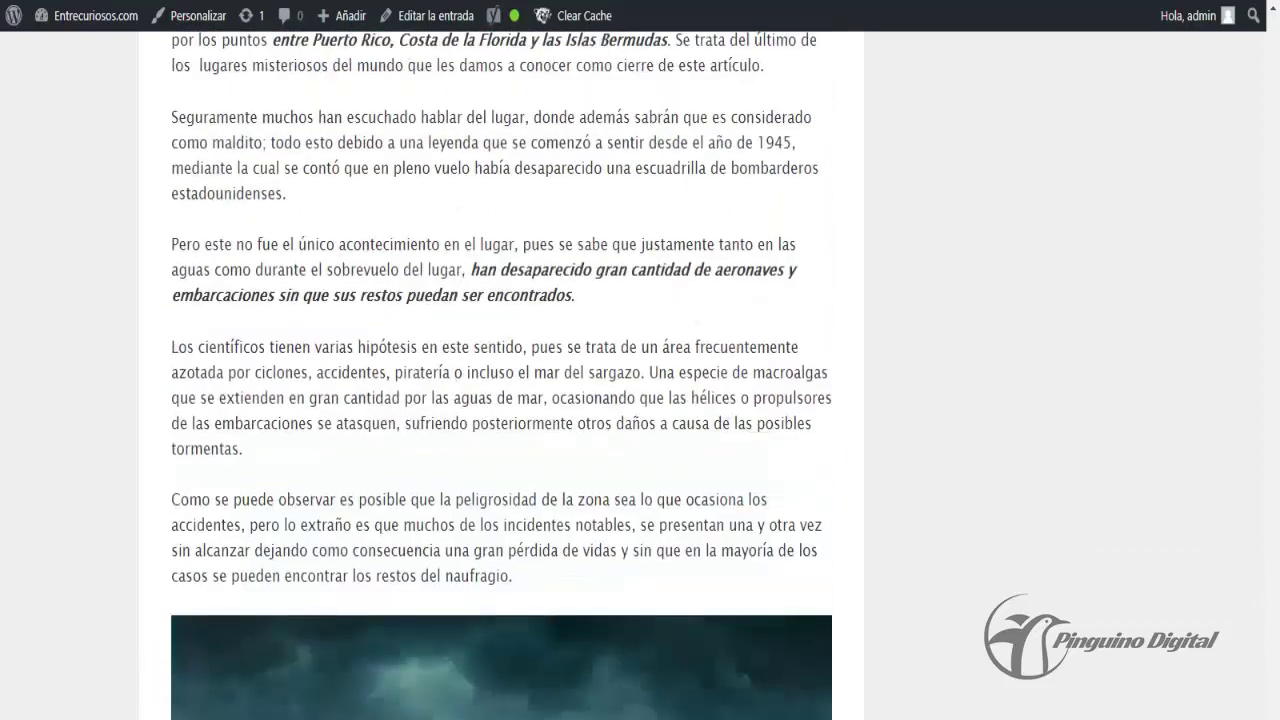
pyautogui.moveTo(1273, 716); pyautogui.dragTo(1277, 388)
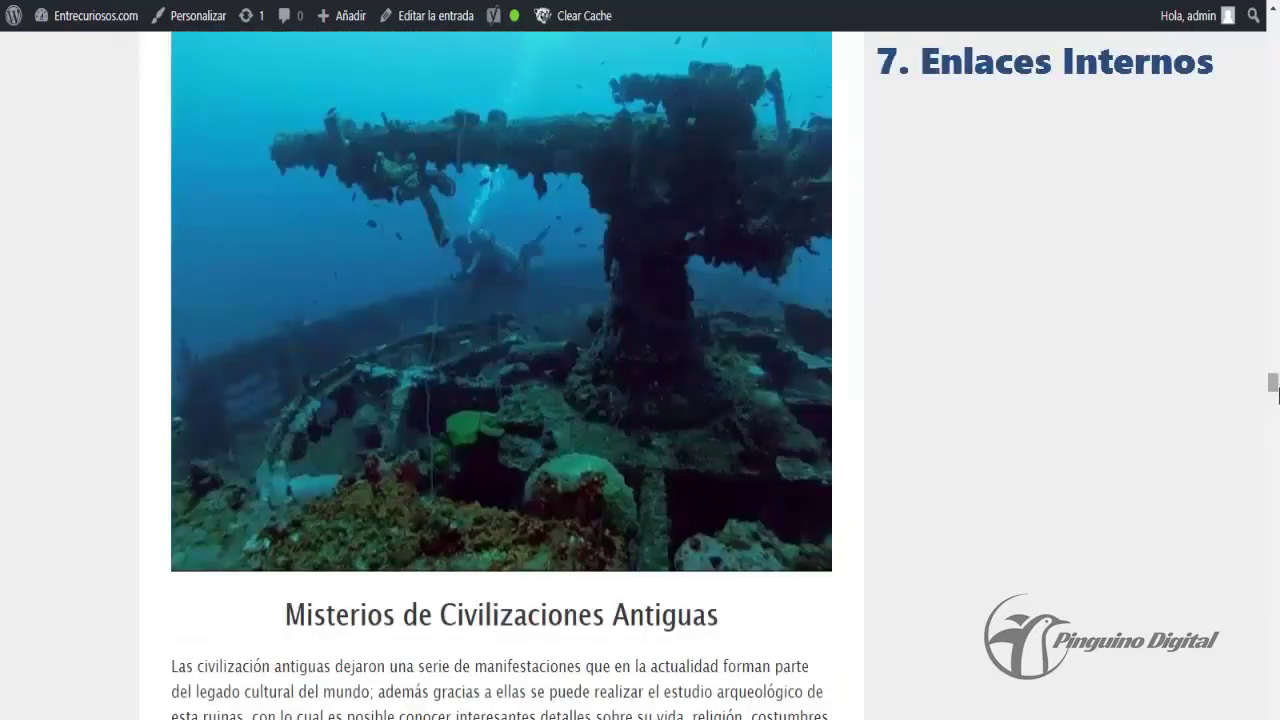
pyautogui.moveTo(1271, 383); pyautogui.dragTo(1274, 668)
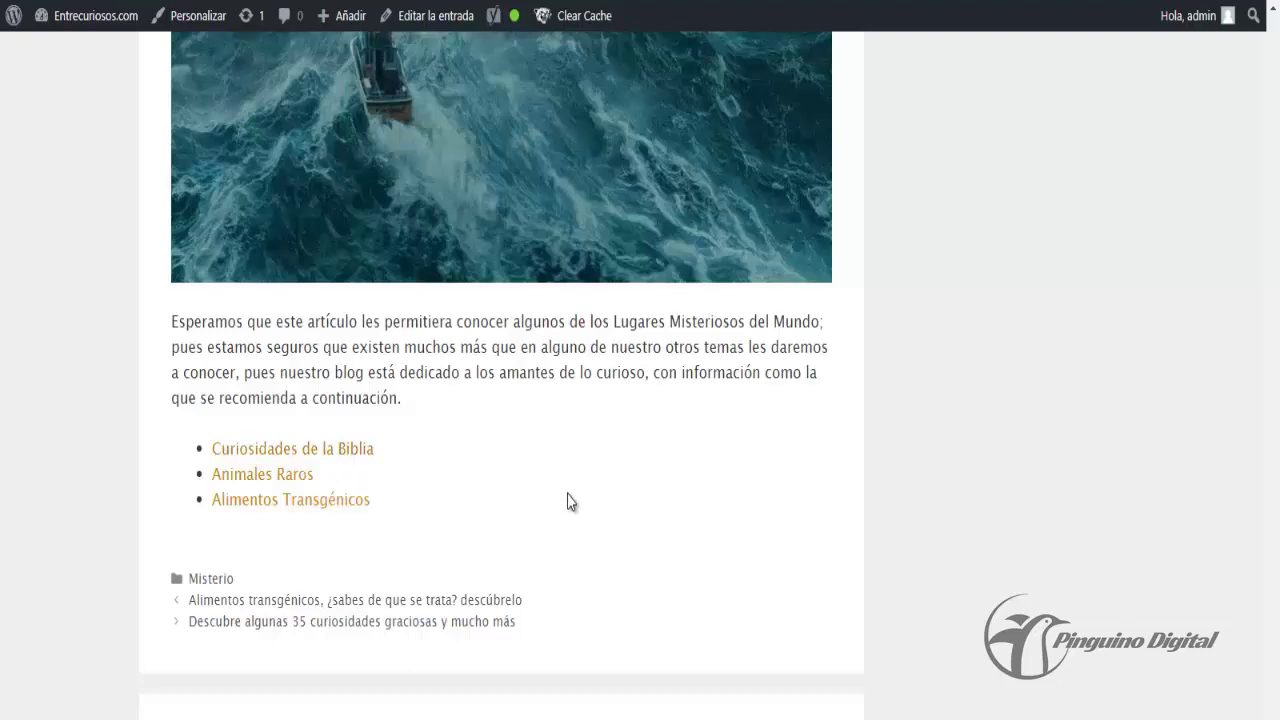
# Open the "Curiosidades de la Biblia" internal link in a new tab and look over the linked article.
pyautogui.rightClick(294, 458)
pyautogui.click(309, 465)
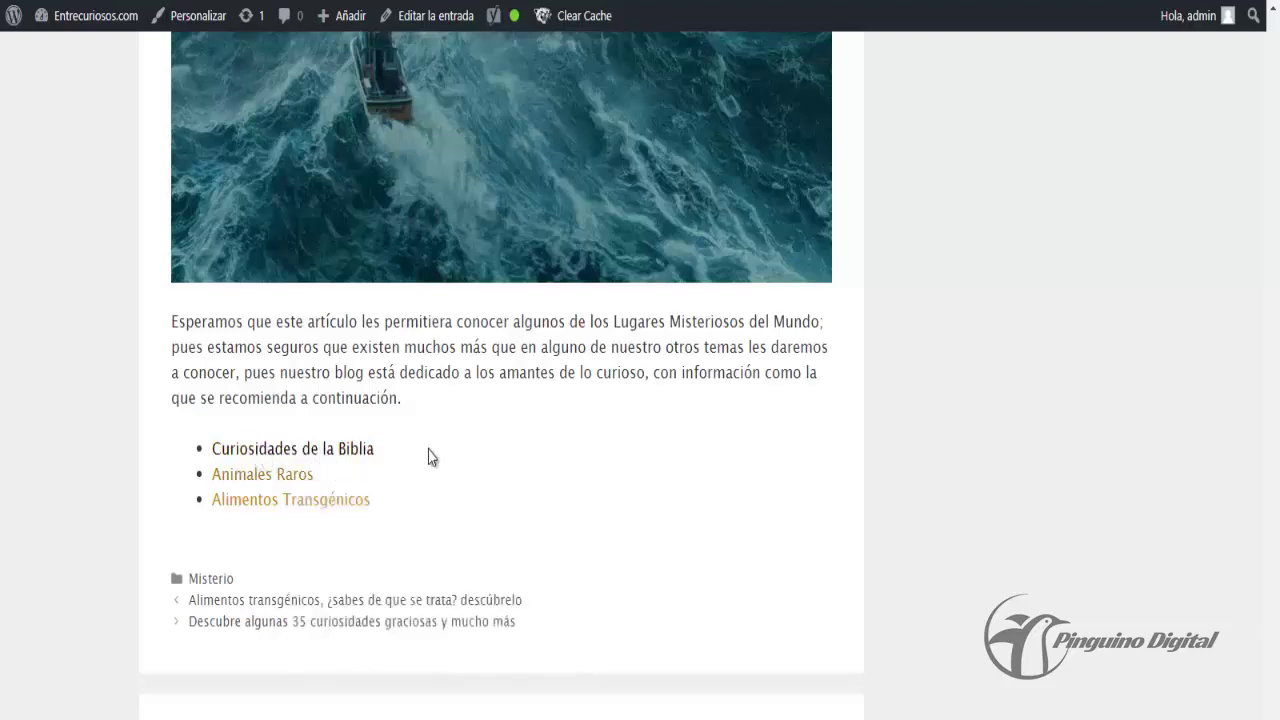
pyautogui.hotkey('ctrl', 'Tab')
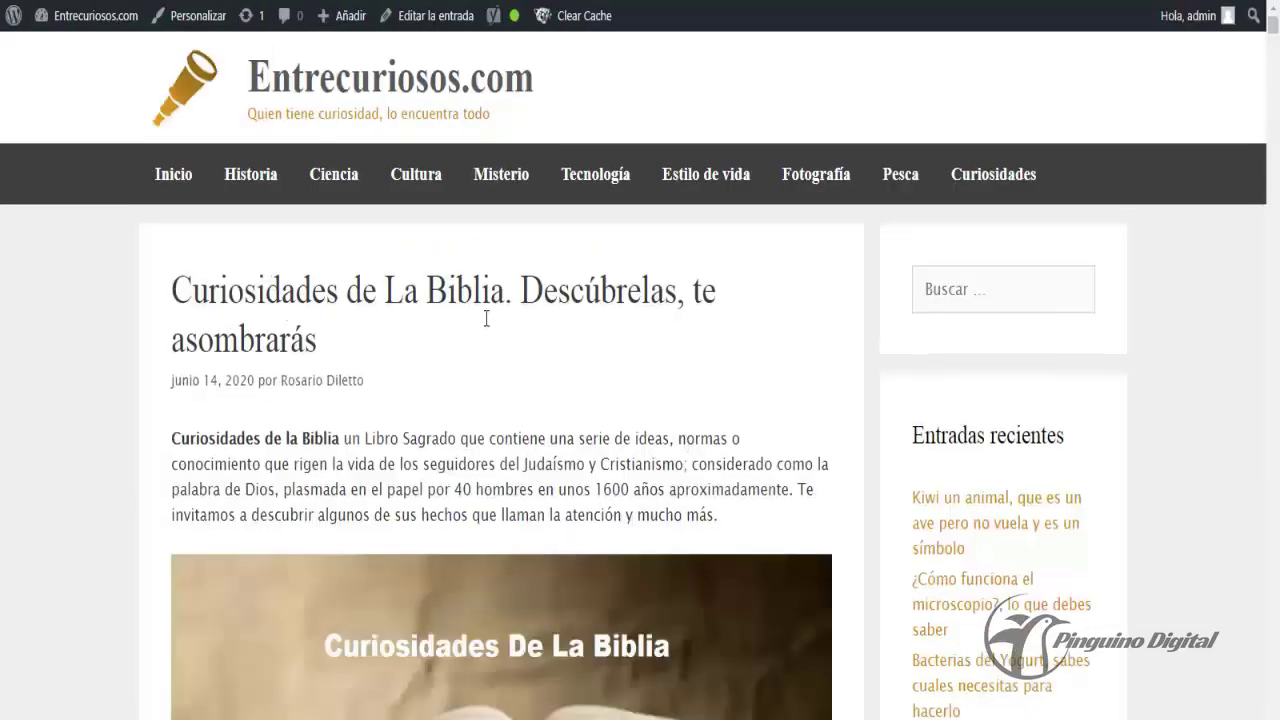
pyautogui.scroll(-2, 348, 388)
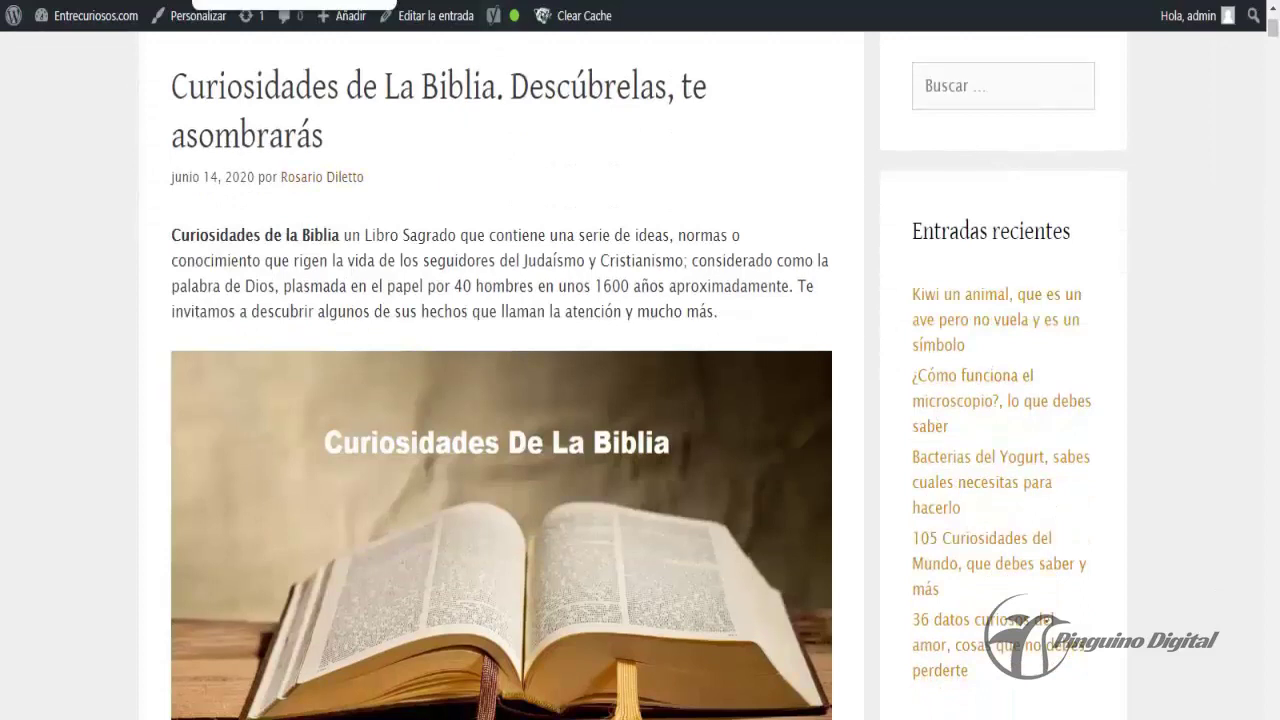
pyautogui.scroll(-15, 443, 300)
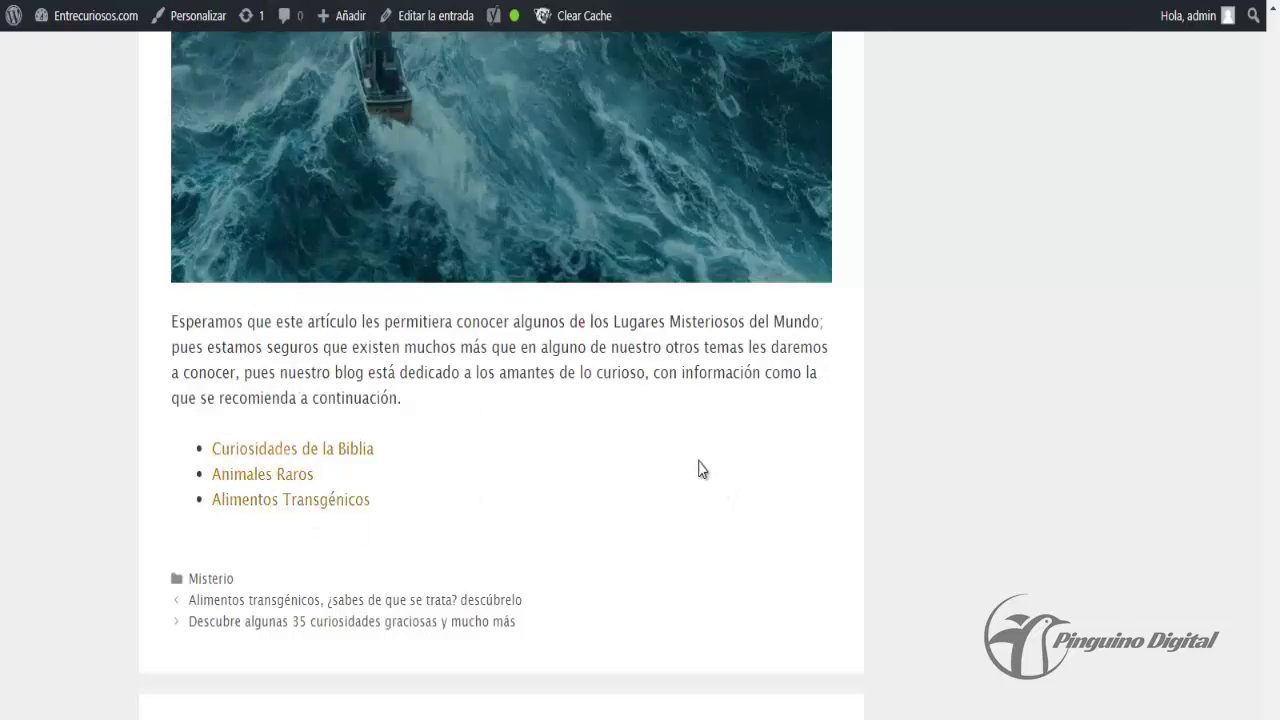
# Look back through the post from its closing image up to the Castillo de Drácula section.
pyautogui.scroll(5, 698, 467)
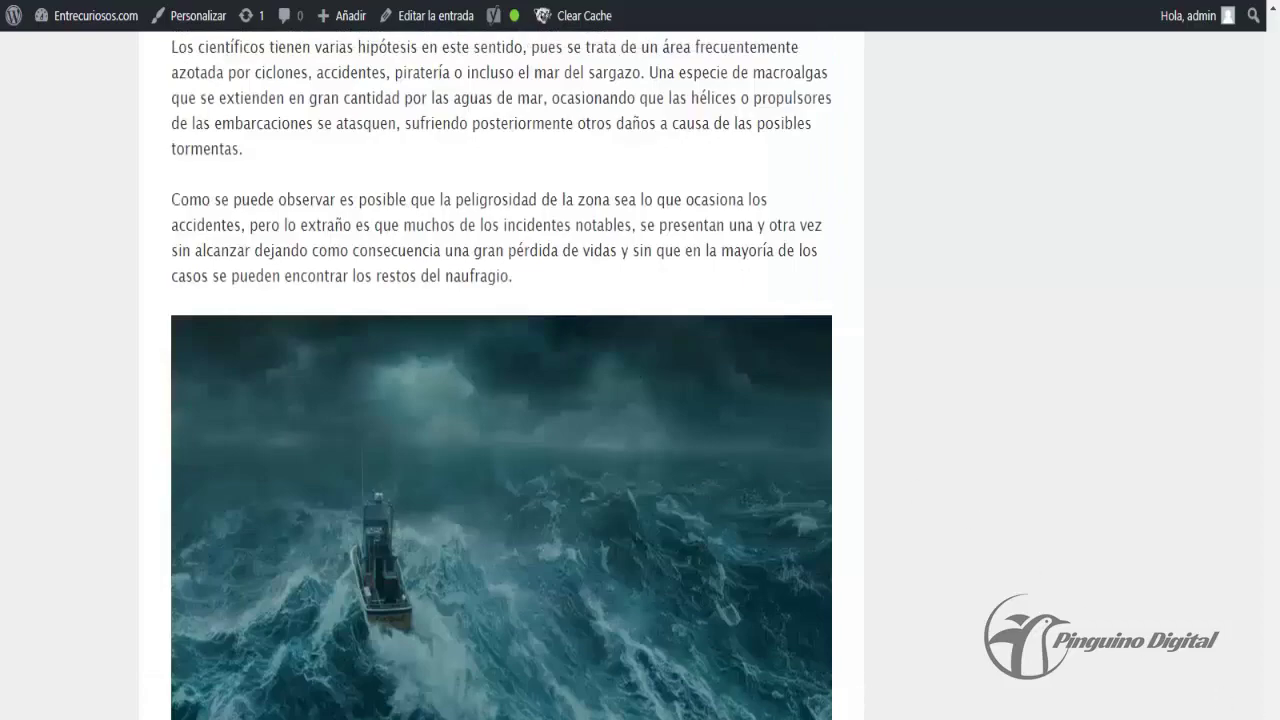
pyautogui.moveTo(1273, 668); pyautogui.dragTo(1273, 557)
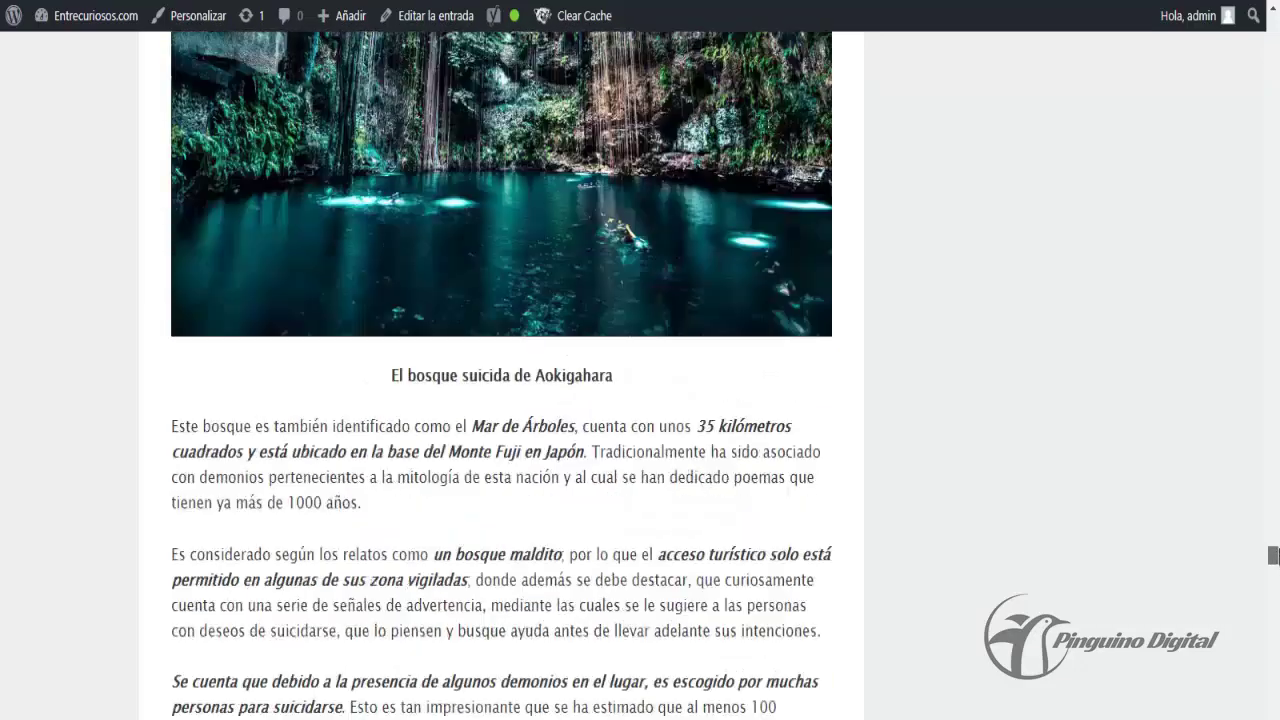
pyautogui.scroll(15, 1186, 368)
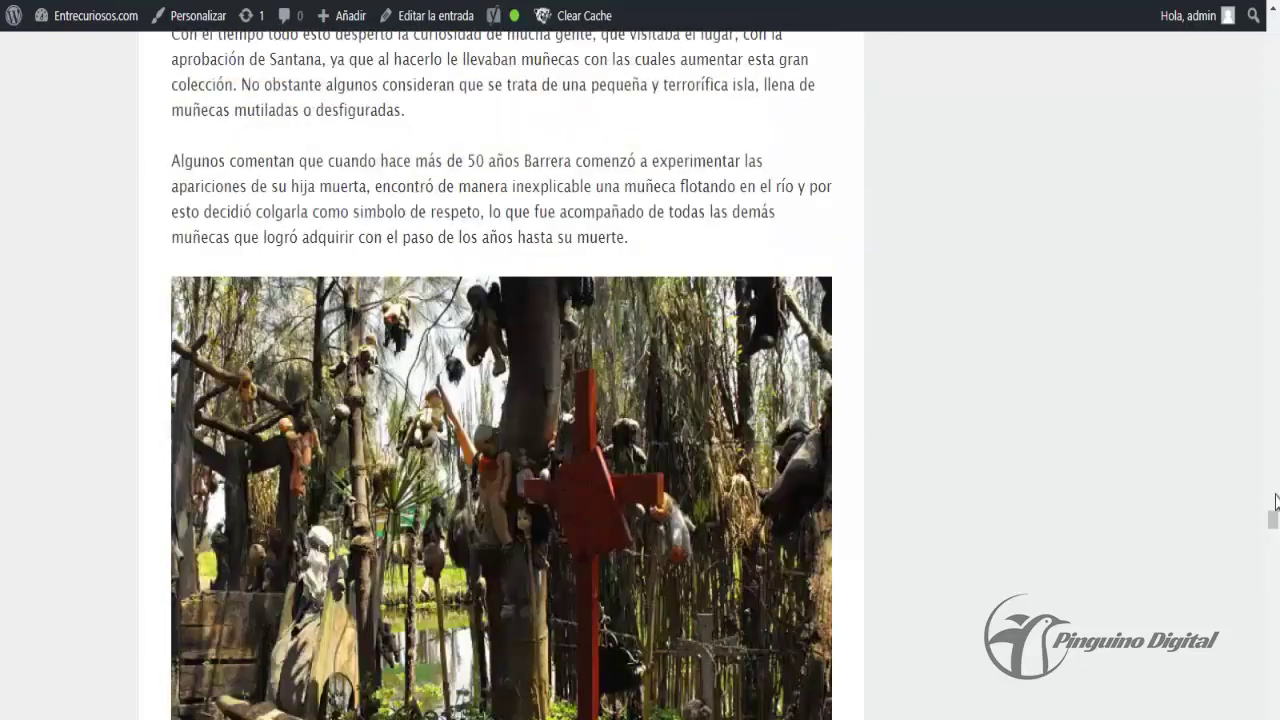
pyautogui.moveTo(1272, 522); pyautogui.dragTo(1275, 117)
pyautogui.scroll(-3, 893, 397)
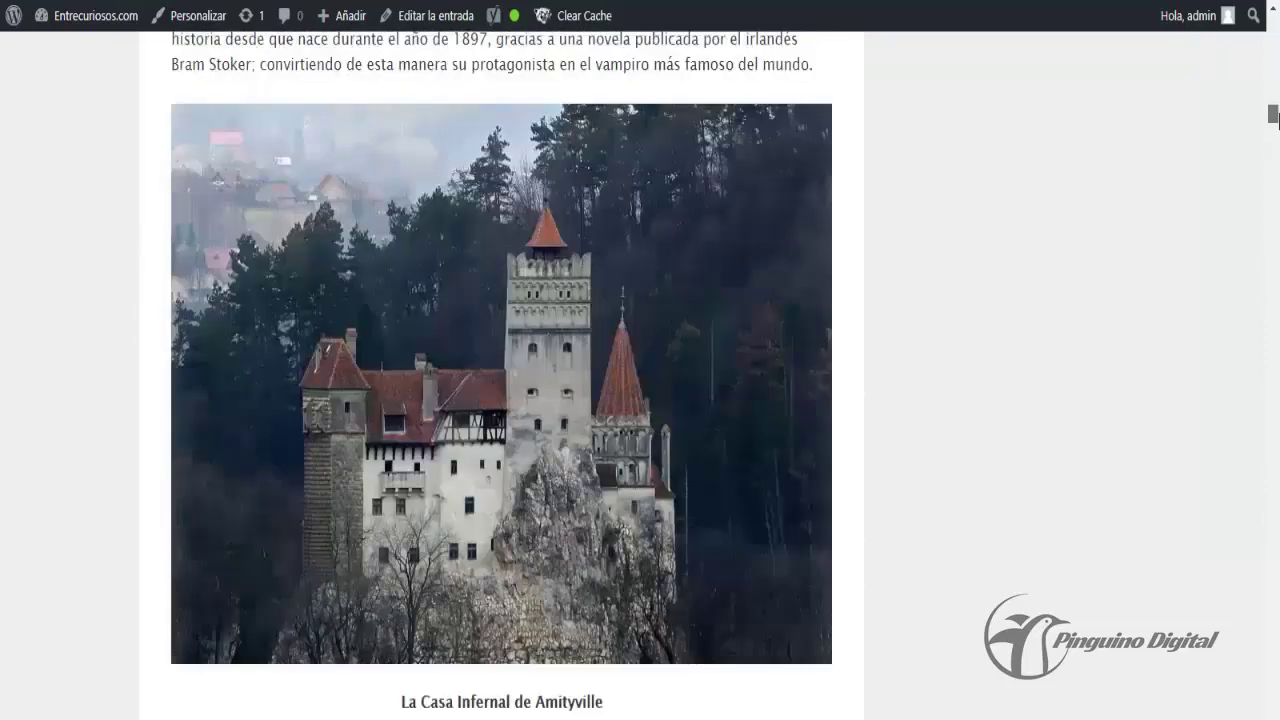
pyautogui.scroll(7, 1157, 134)
# In the post editor's Yoast SEO section, preview the Google result as desktop and open the snippet for editing.
pyautogui.scroll(-2, 567, 520)
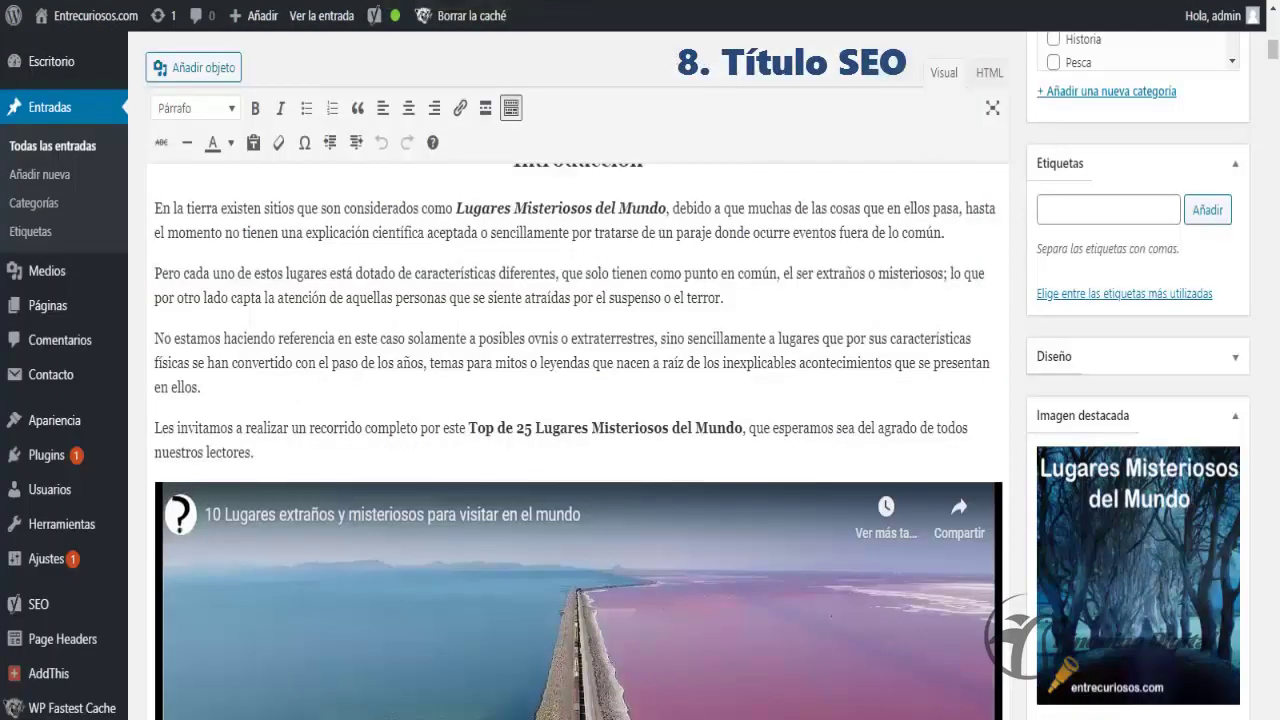
pyautogui.scroll(-1, 1272, 52)
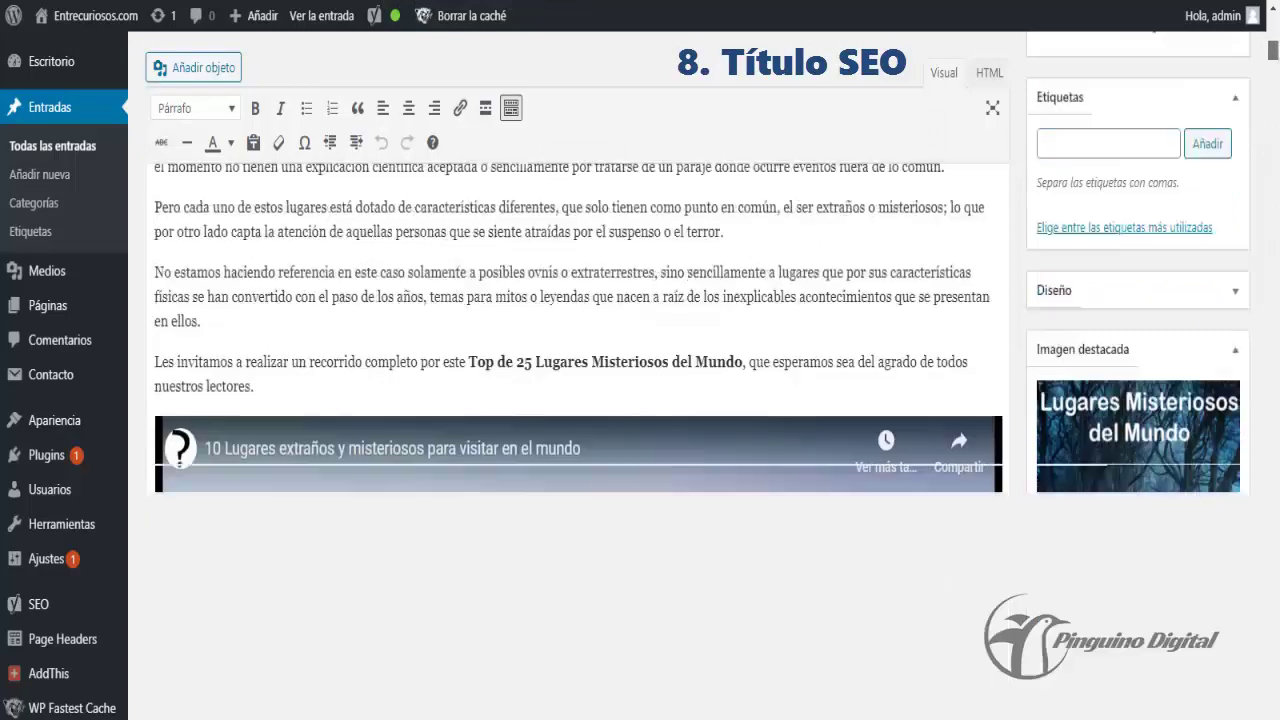
pyautogui.moveTo(1272, 52); pyautogui.dragTo(1272, 620)
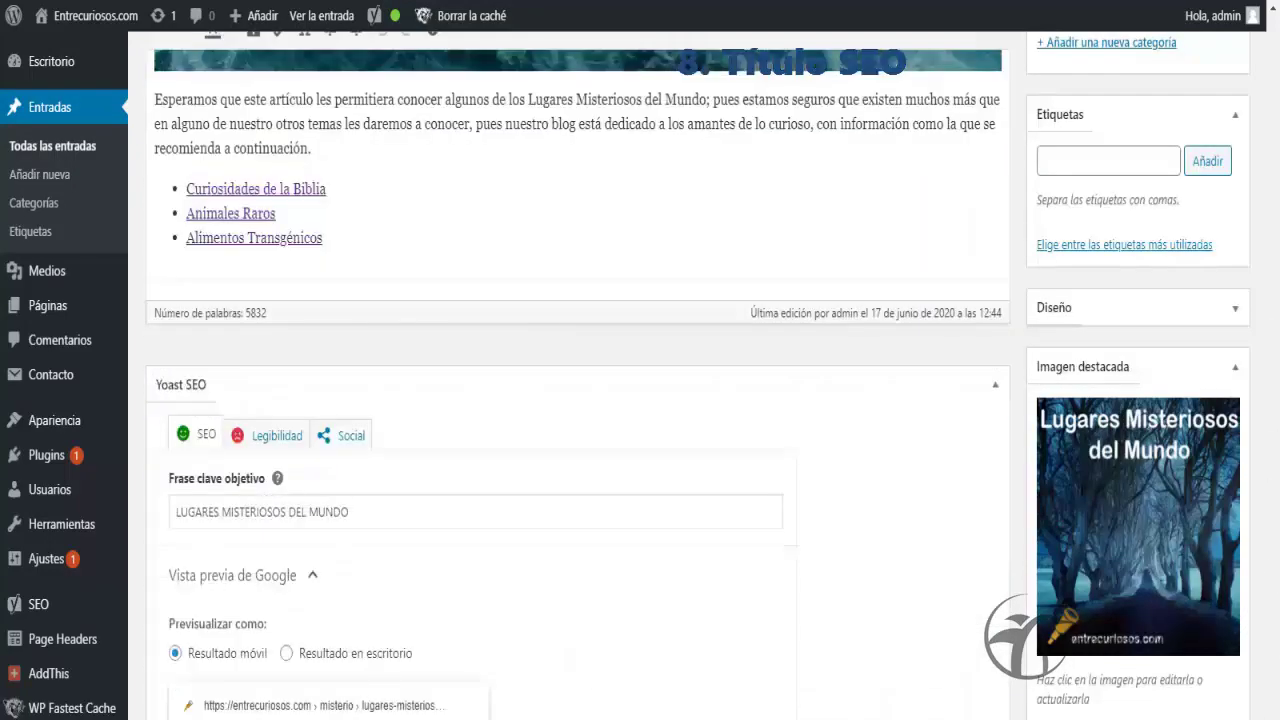
pyautogui.scroll(-4, 820, 437)
pyautogui.scroll(1, 783, 400)
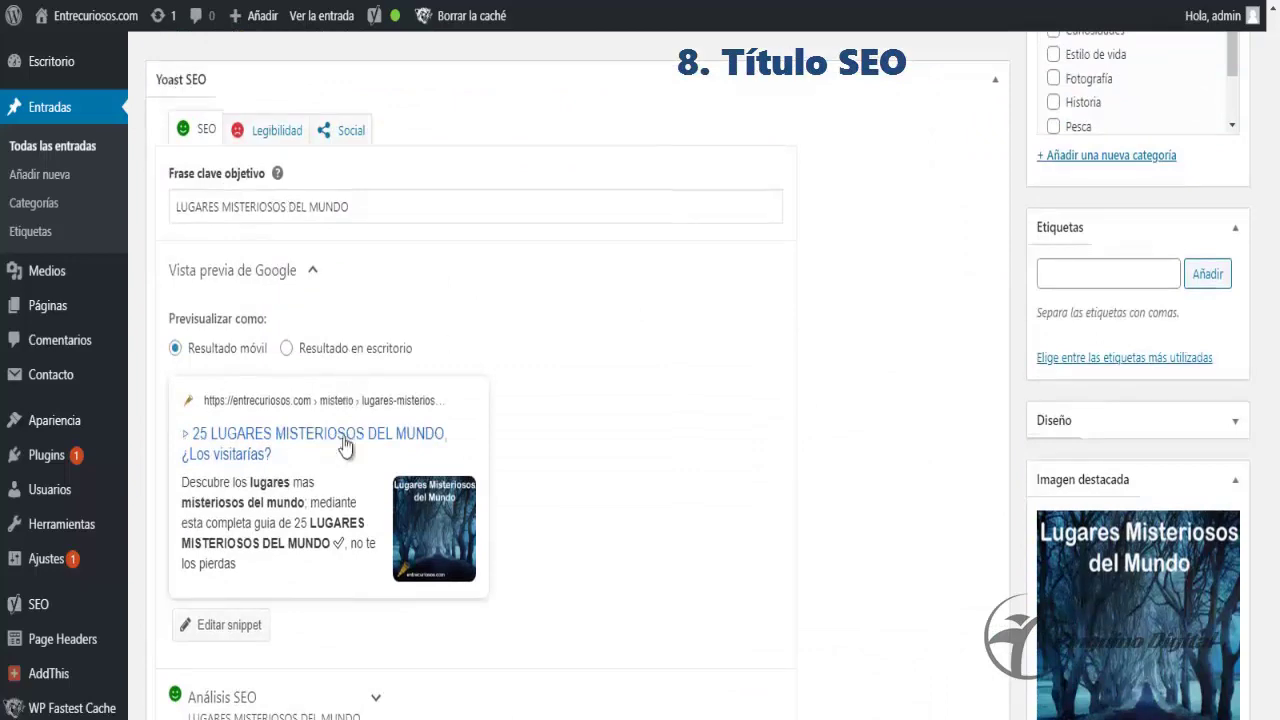
pyautogui.click(224, 505)
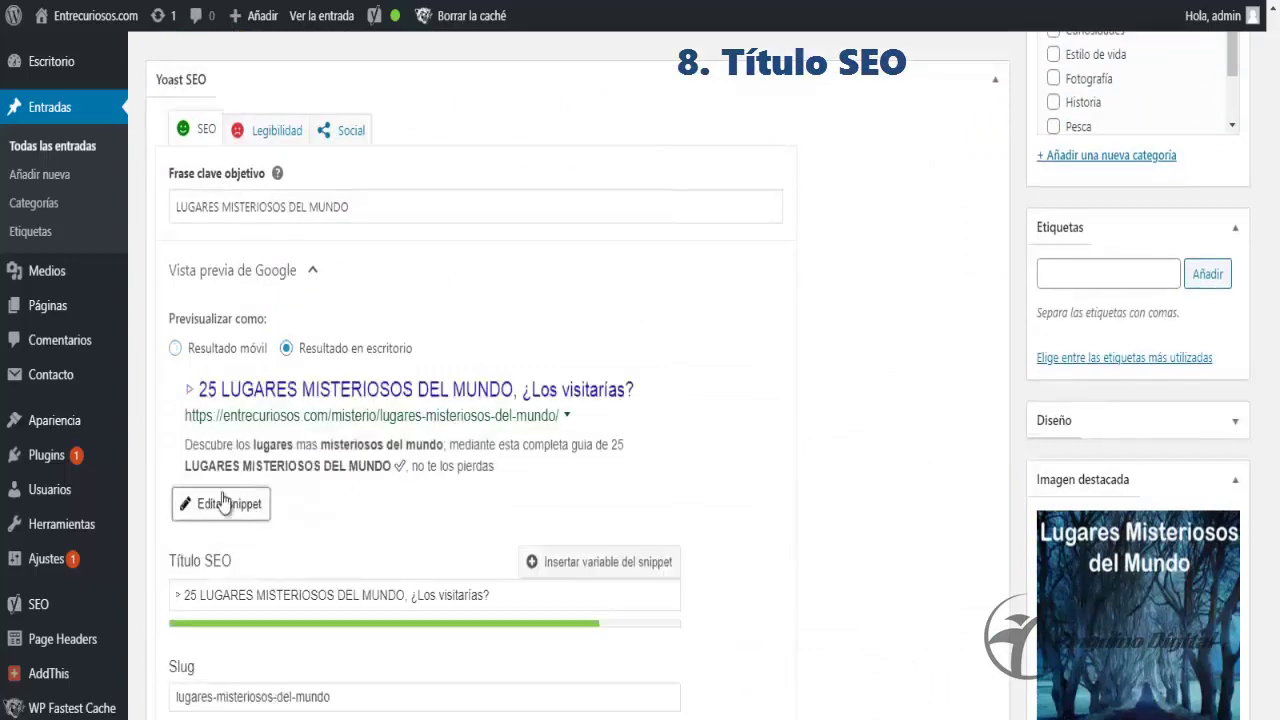
# Look over the SEO title, slug and meta description, and expand the SEO analysis to examine its results.
pyautogui.scroll(-2, 230, 505)
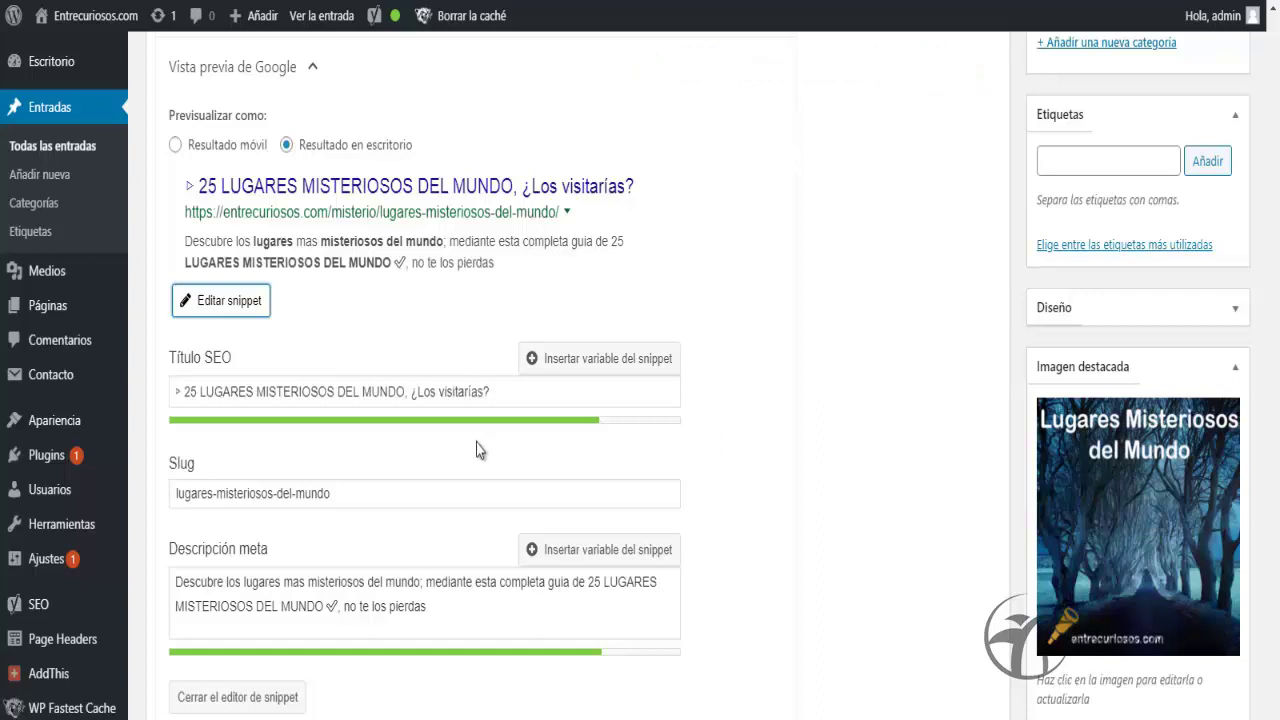
pyautogui.scroll(-1, 848, 494)
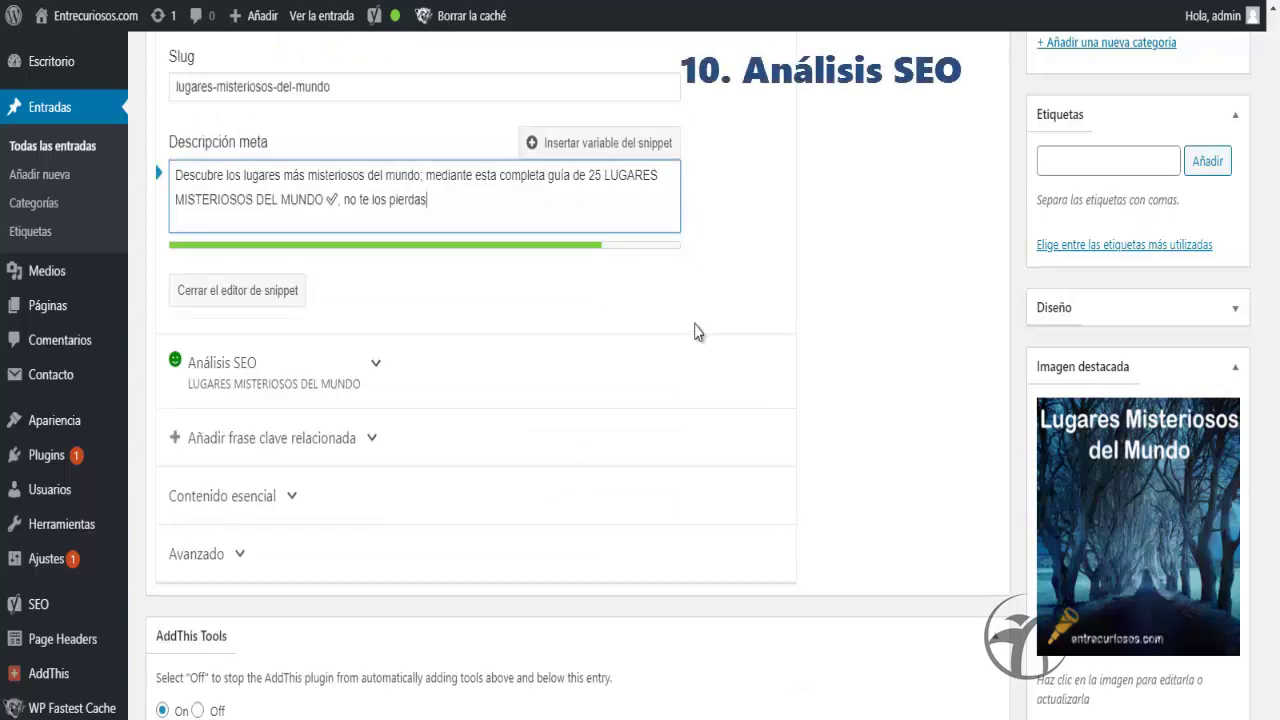
pyautogui.click(374, 368)
pyautogui.scroll(-3, 606, 334)
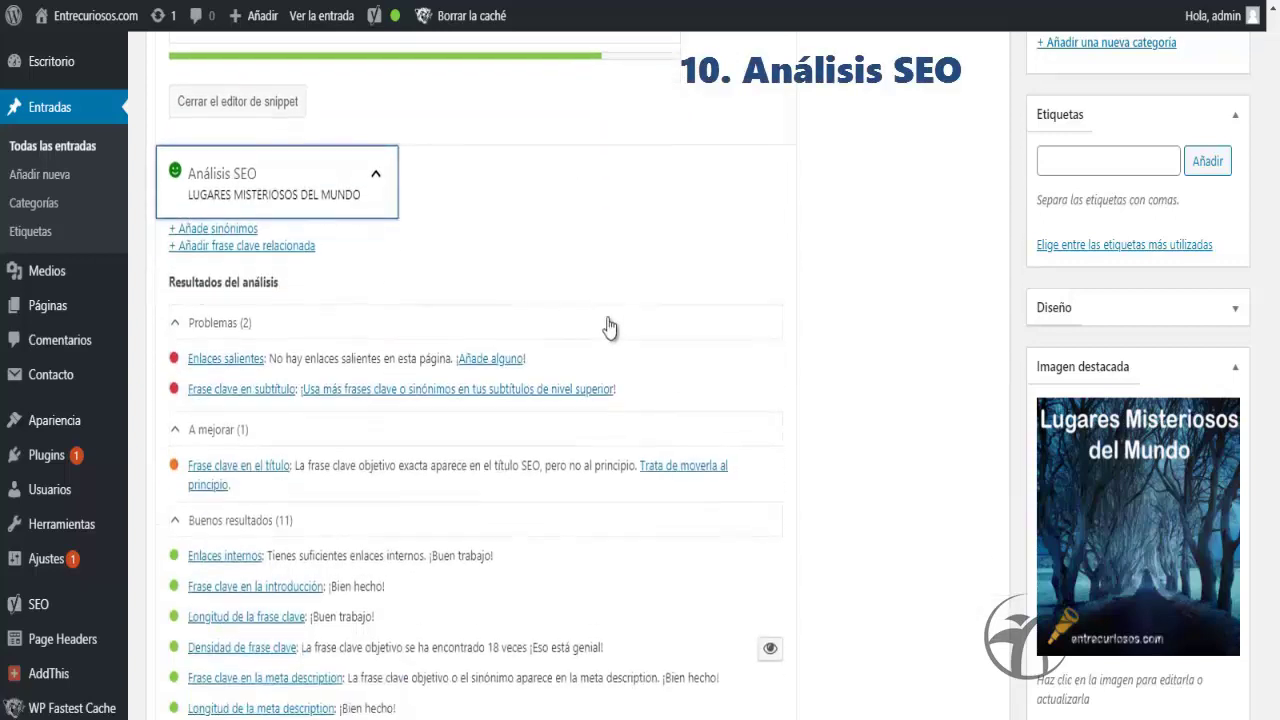
pyautogui.scroll(-1, 249, 134)
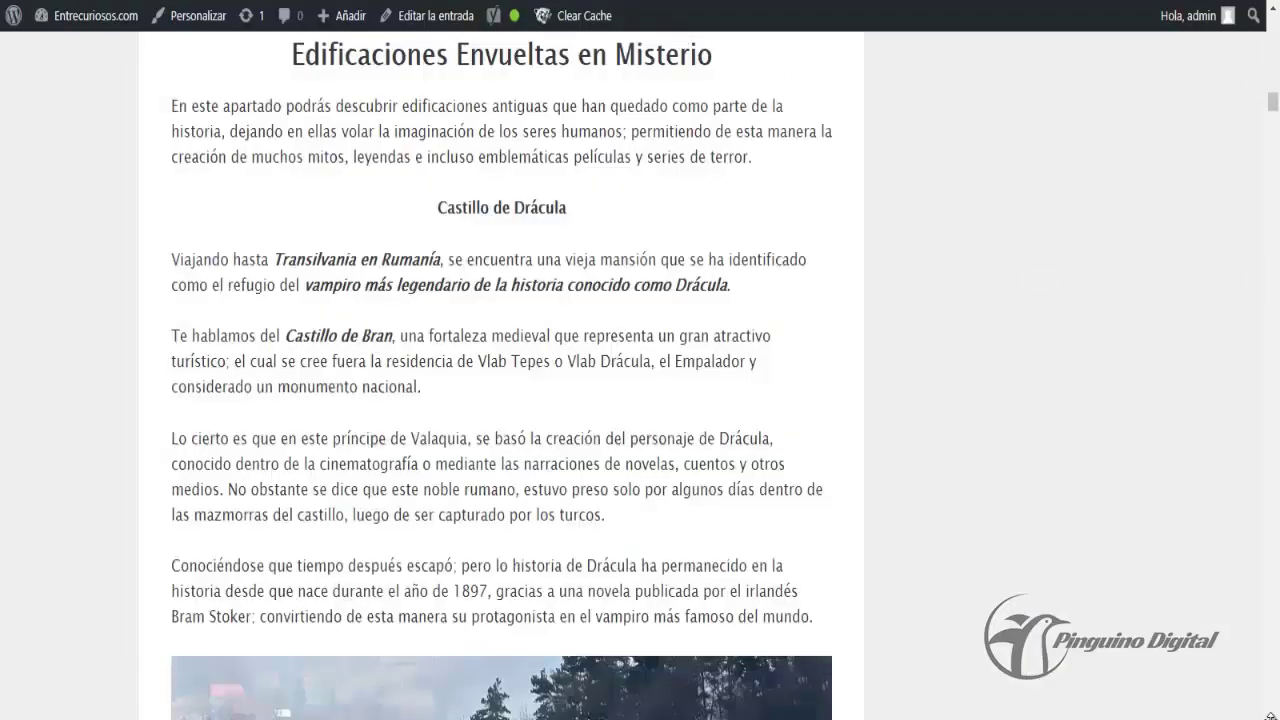
# Check the published post's section headings and examine the start of the SEO title against the key phrase analysis.
pyautogui.moveTo(1273, 100); pyautogui.dragTo(1275, 47)
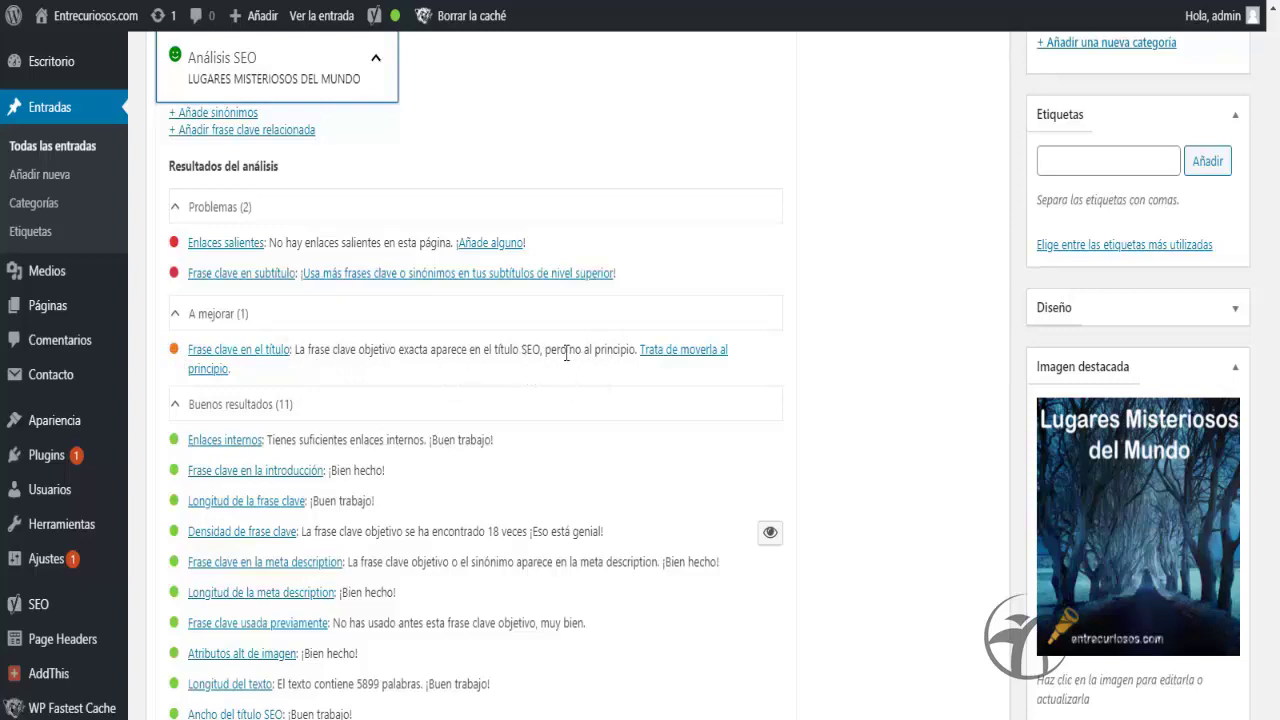
pyautogui.scroll(4, 565, 355)
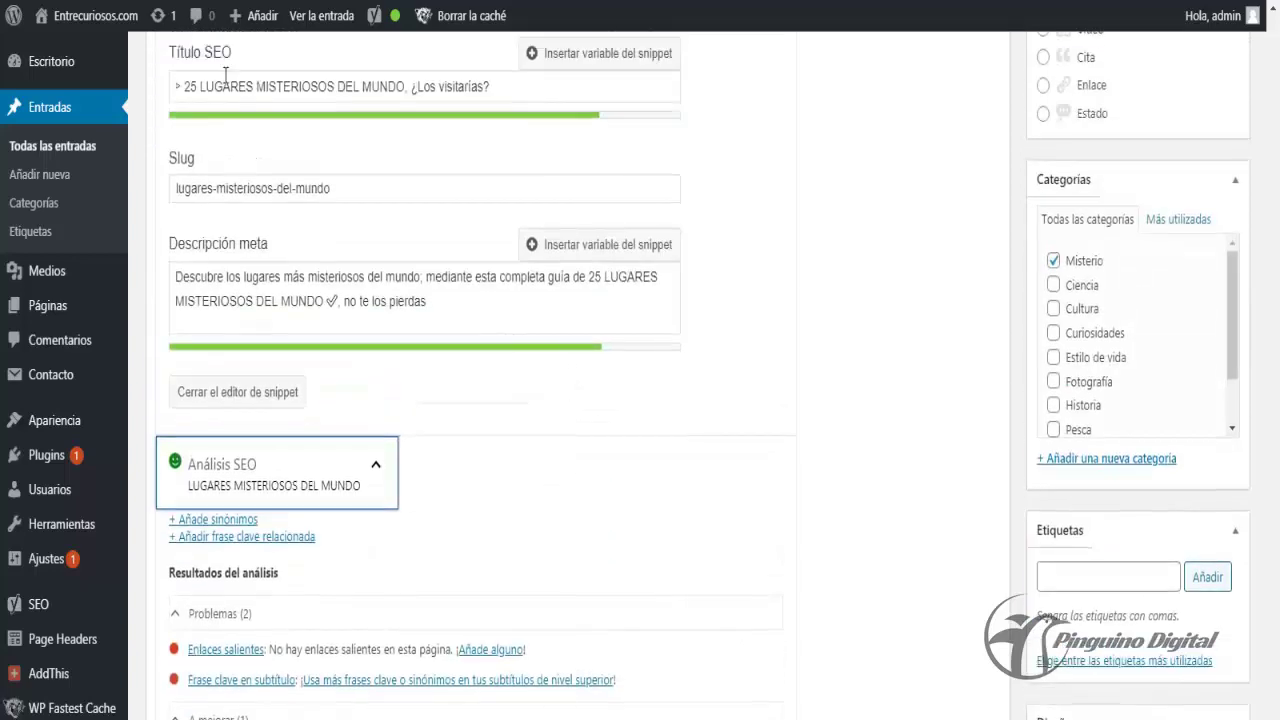
pyautogui.scroll(1, 226, 76)
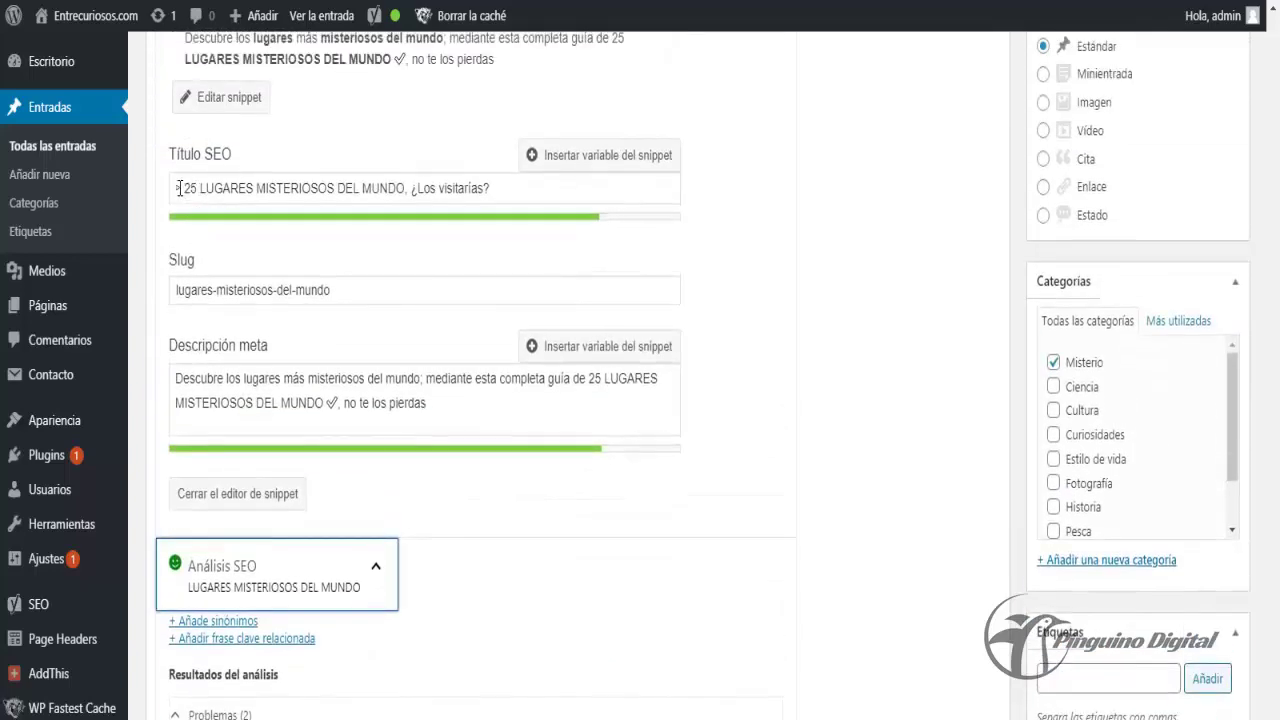
# Examine the number and key phrase at the start of the SEO title against the title result in the SEO analysis.
pyautogui.click(178, 188)
pyautogui.click(256, 190)
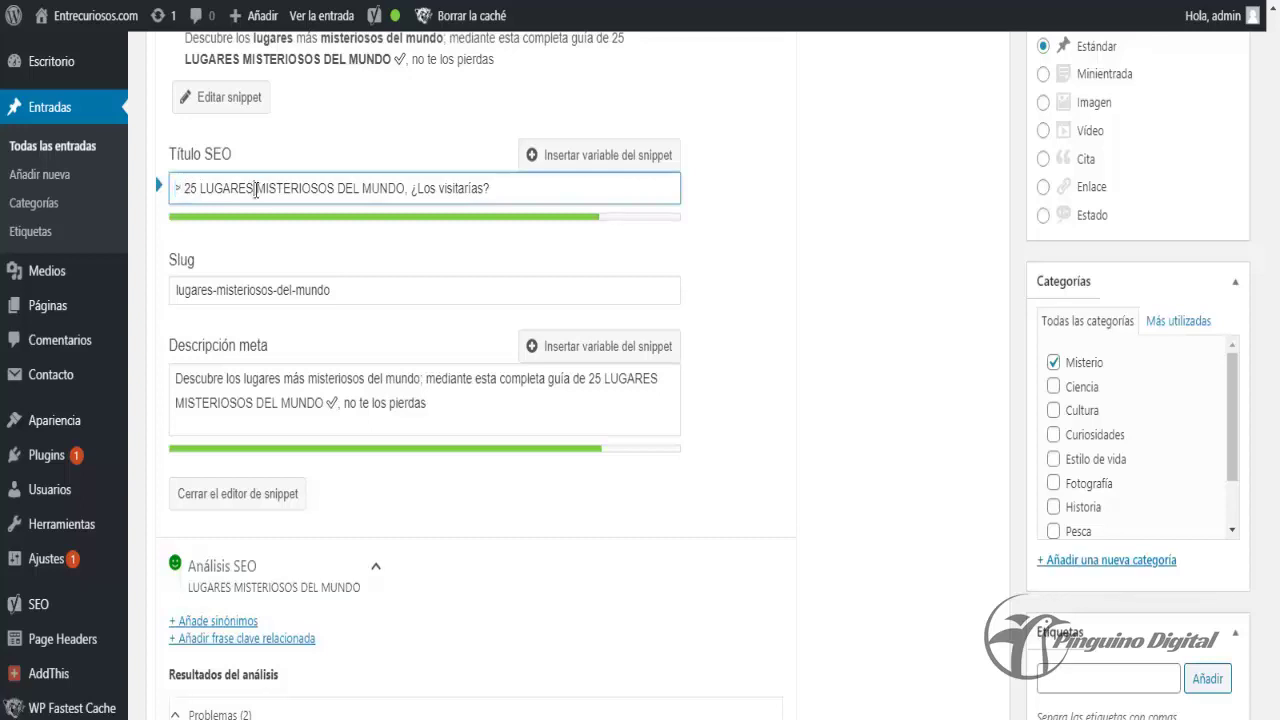
pyautogui.doubleClick(190, 192)
pyautogui.click(359, 235)
pyautogui.scroll(-3, 632, 388)
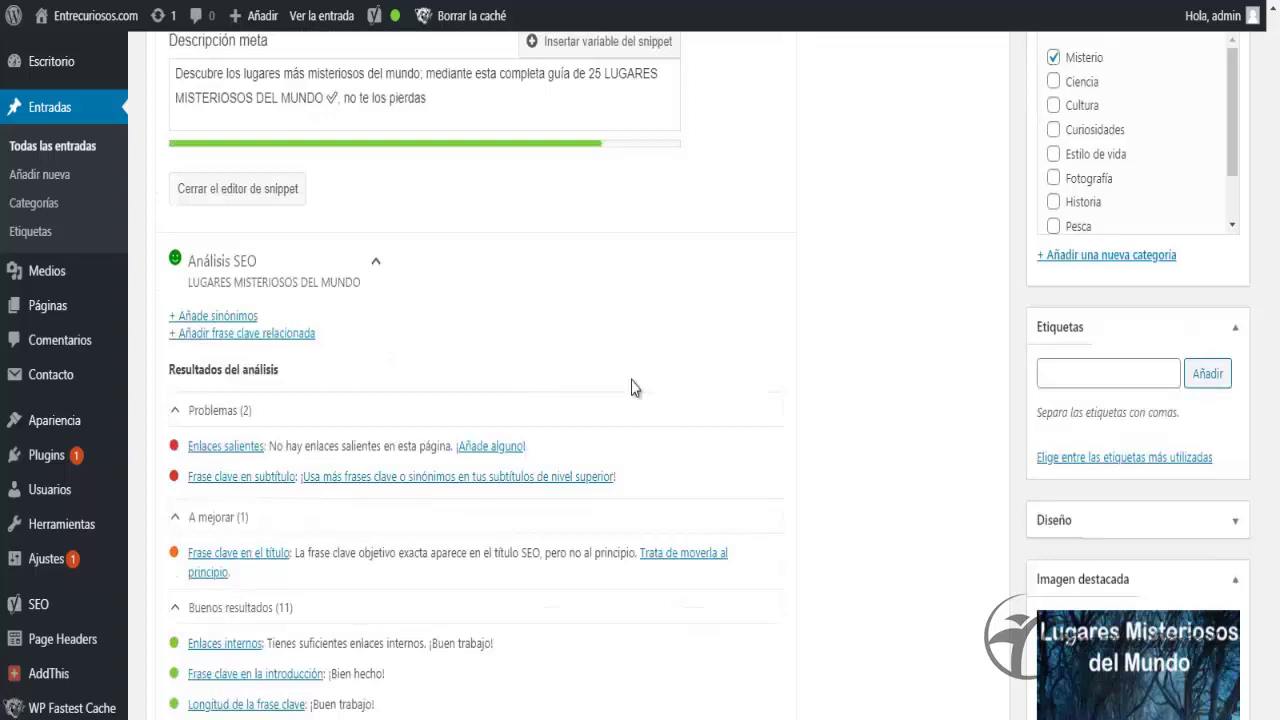
pyautogui.scroll(2, 632, 388)
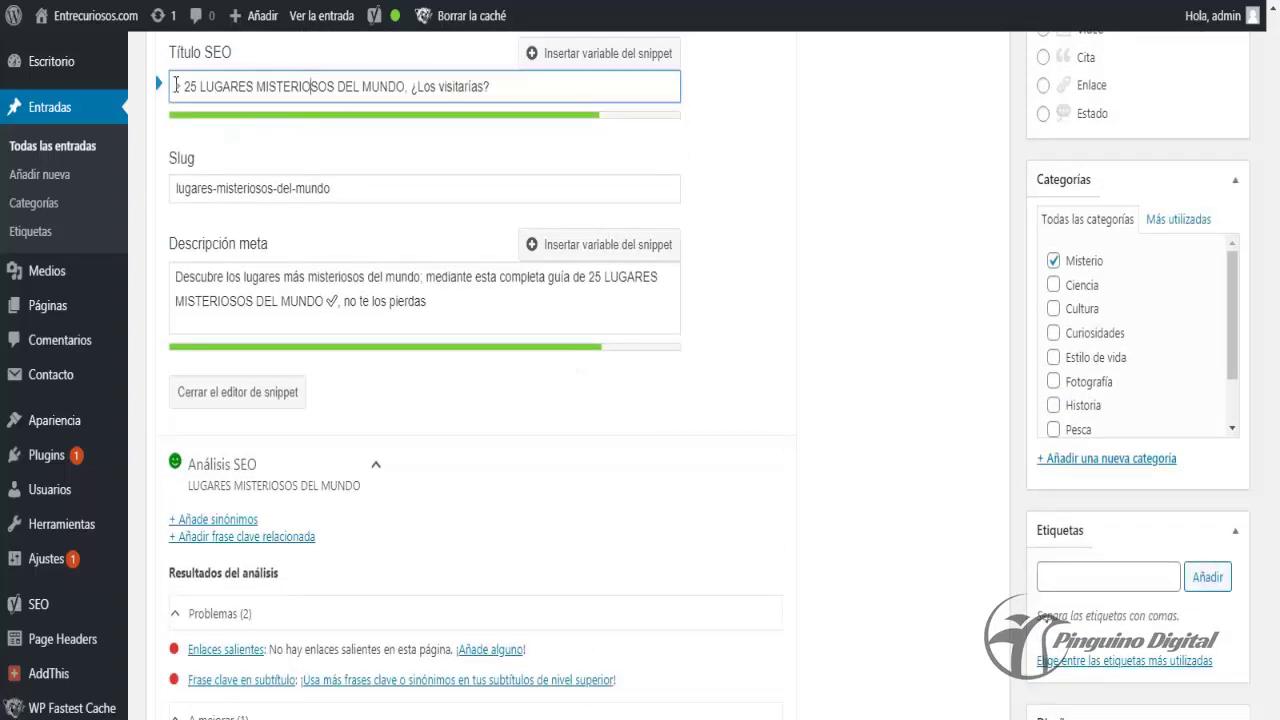
pyautogui.scroll(-1, 632, 265)
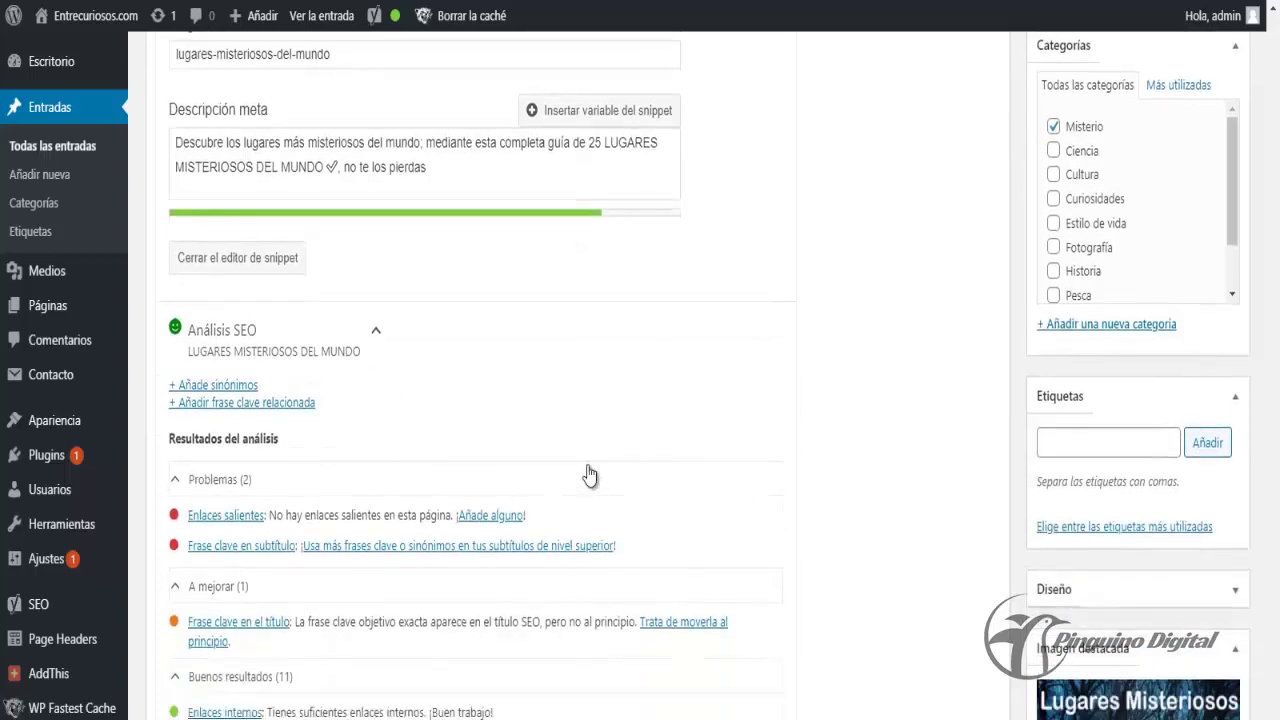
pyautogui.scroll(-2, 589, 477)
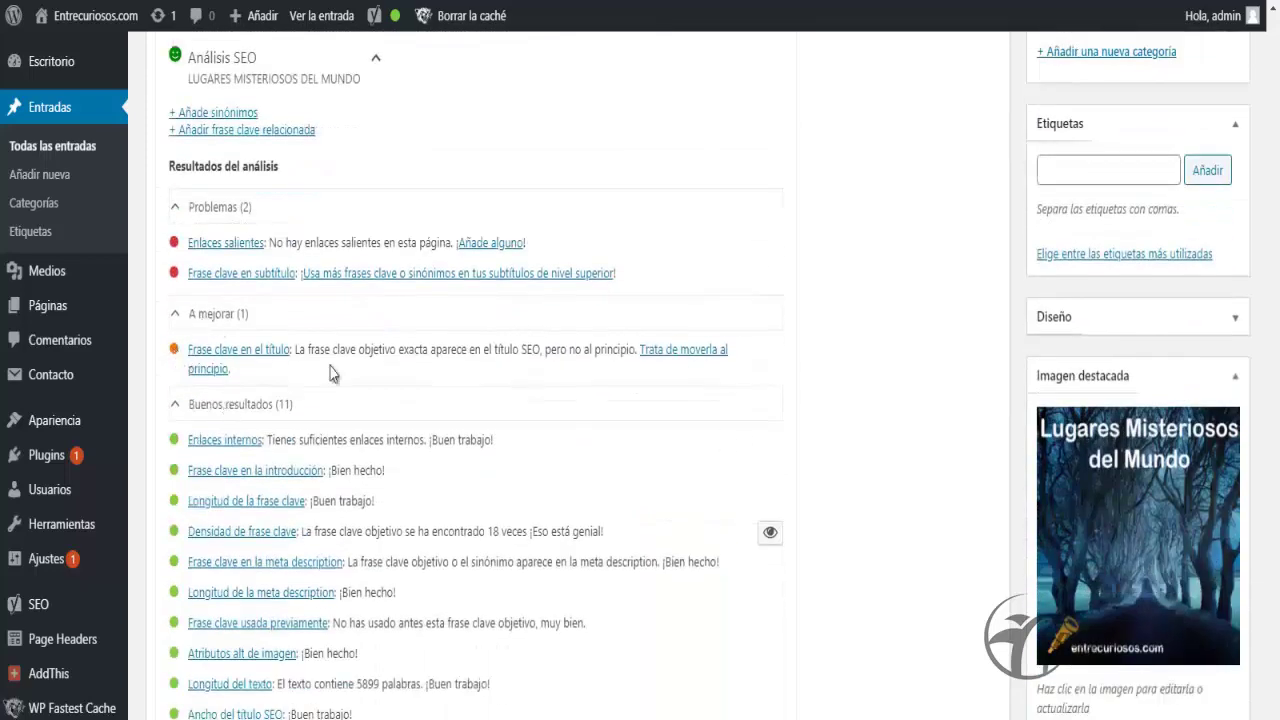
pyautogui.scroll(-1, 348, 331)
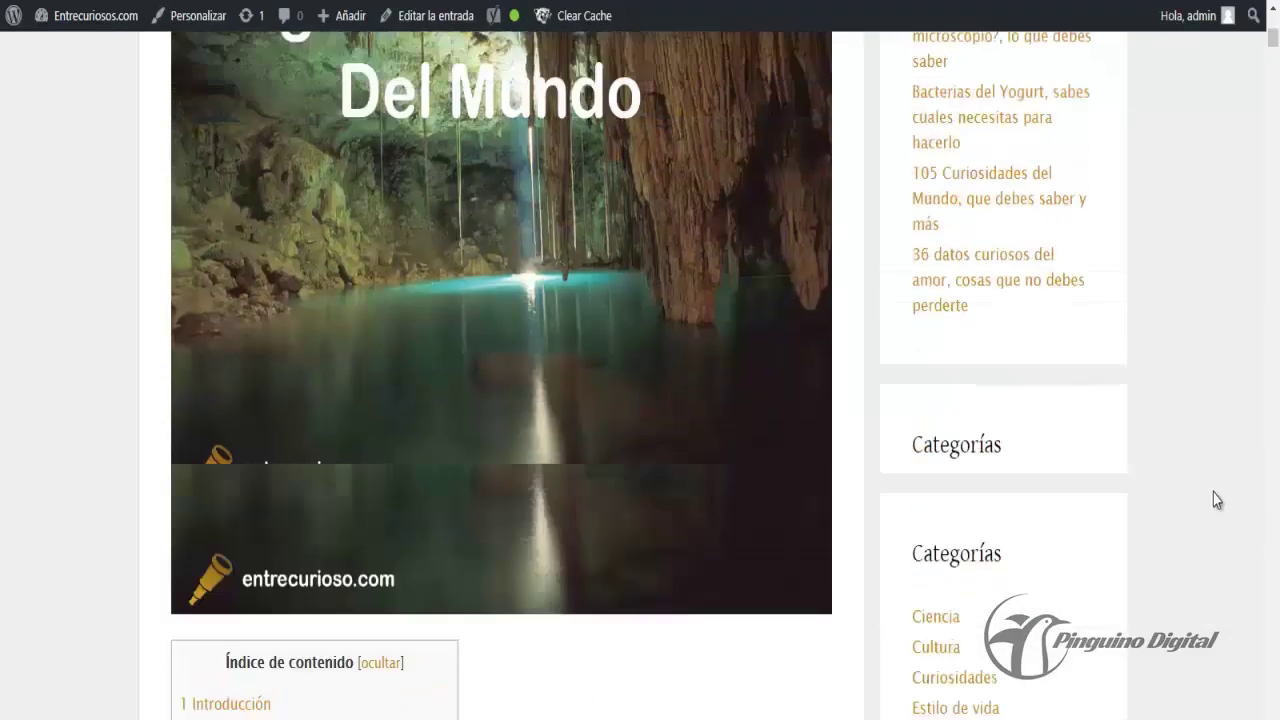
# Check the bold key phrase "Lugares Misteriosos del Mundo" at the start of the published post's introductory paragraph.
pyautogui.scroll(5, 1216, 500)
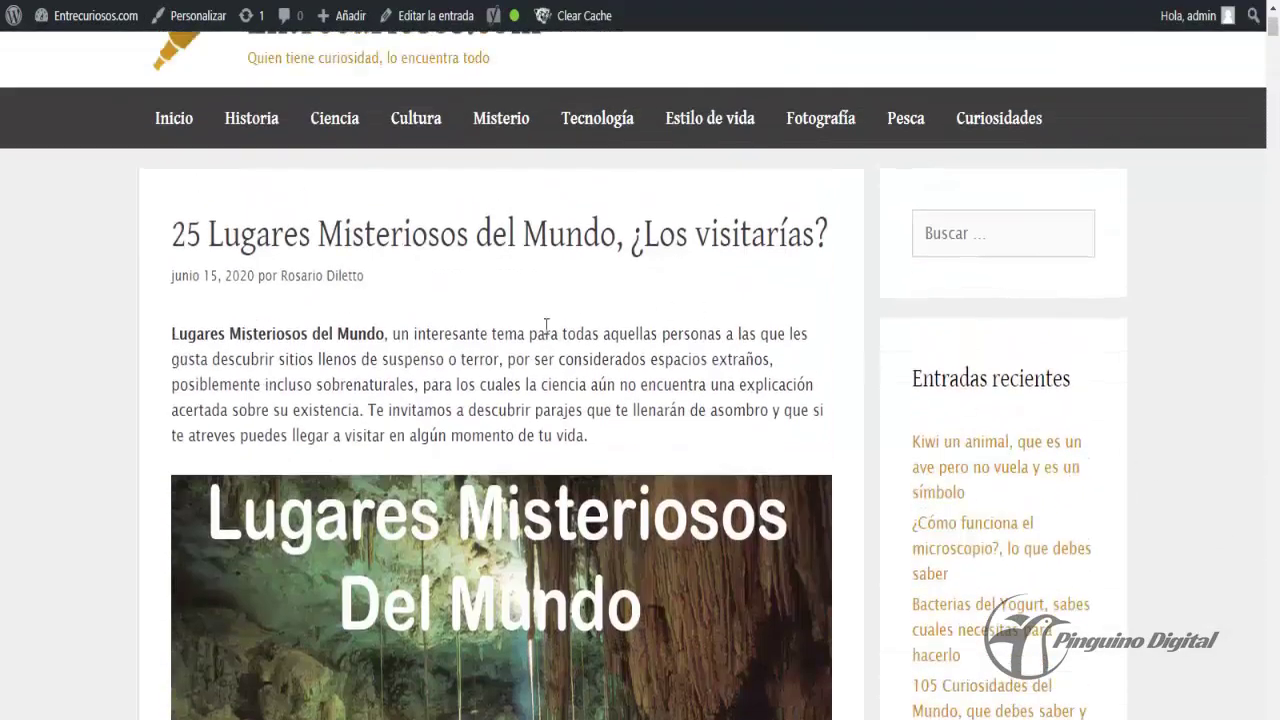
pyautogui.moveTo(384, 333); pyautogui.dragTo(172, 333)
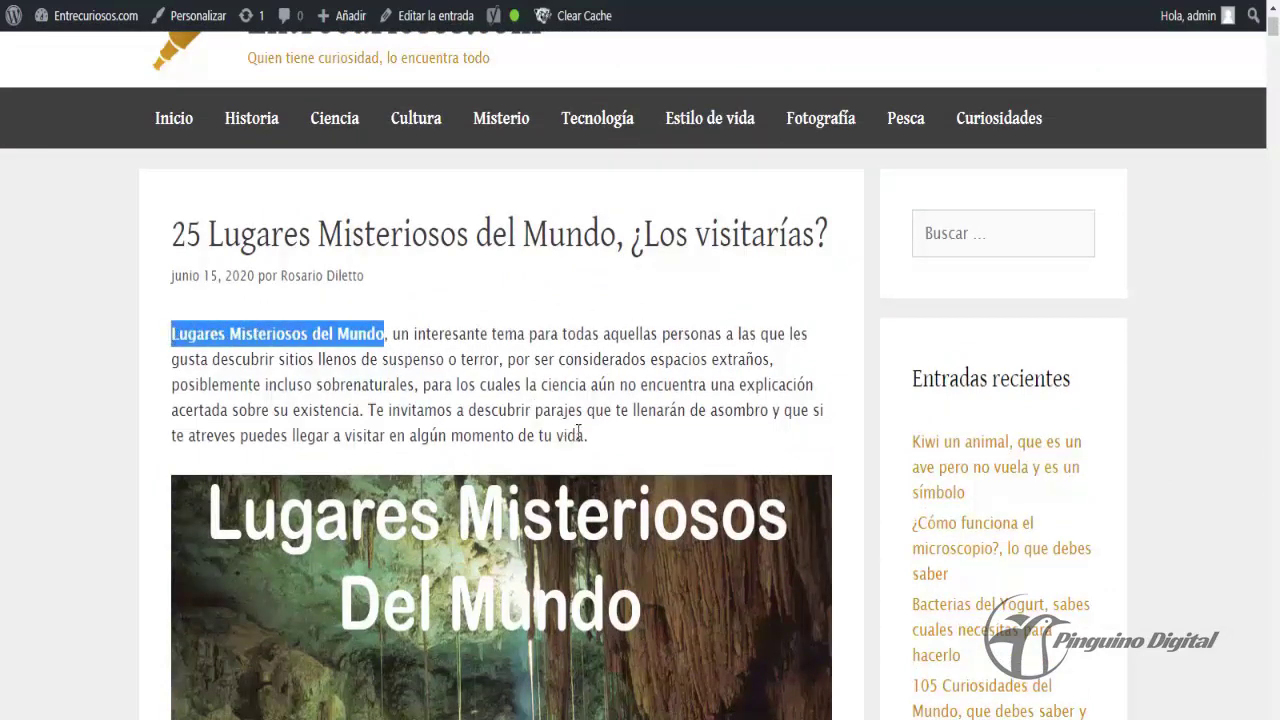
pyautogui.click(578, 396)
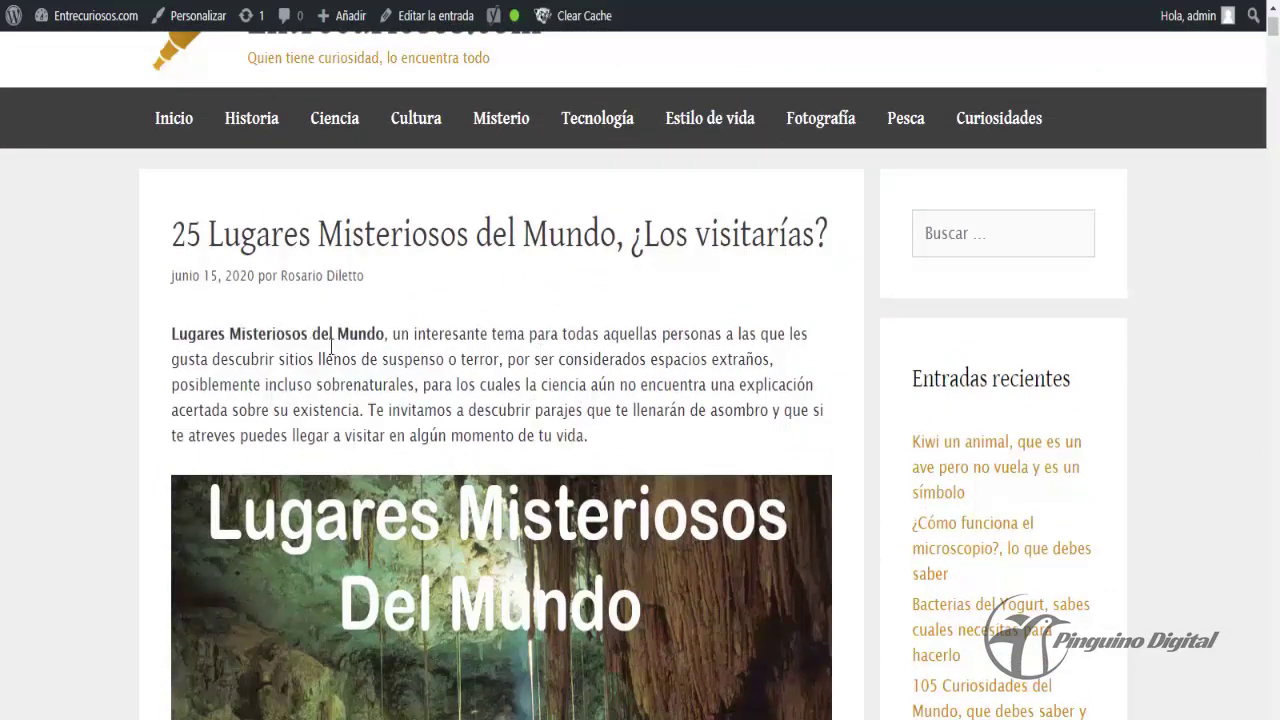
pyautogui.click(174, 118)
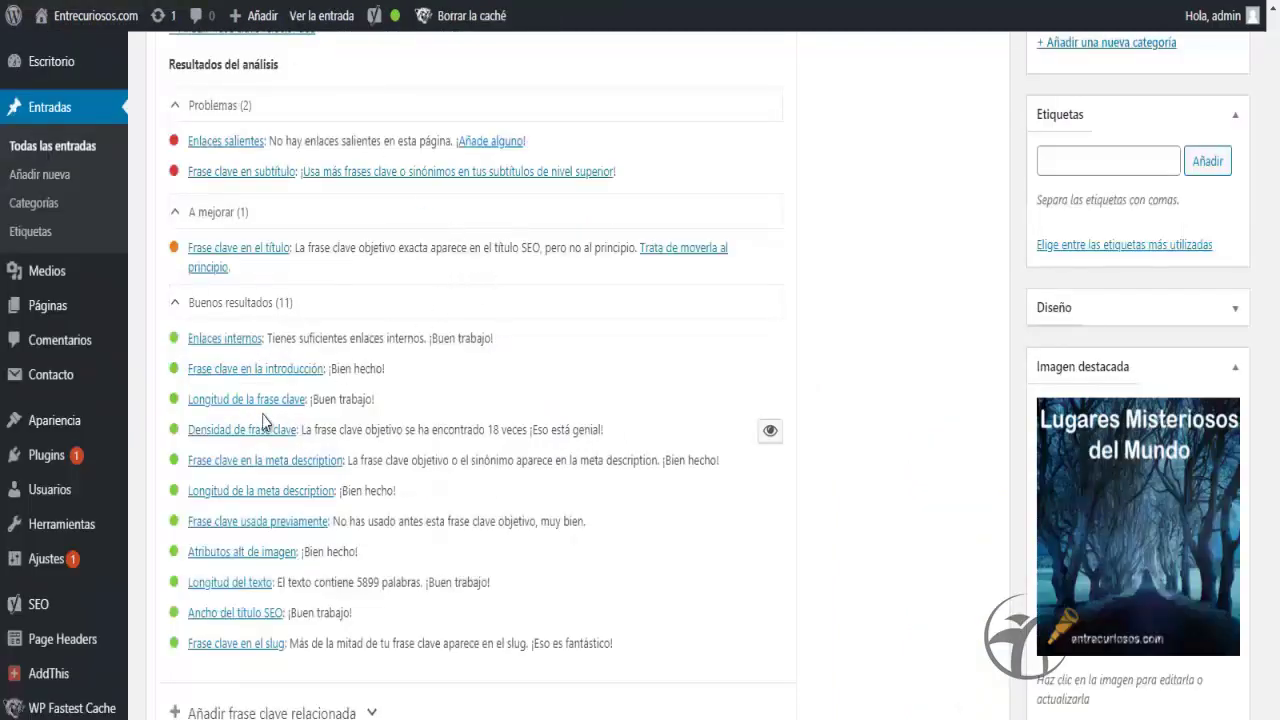
# Compare the key phrase under the SEO analysis heading with the key phrase length result.
pyautogui.scroll(4, 389, 420)
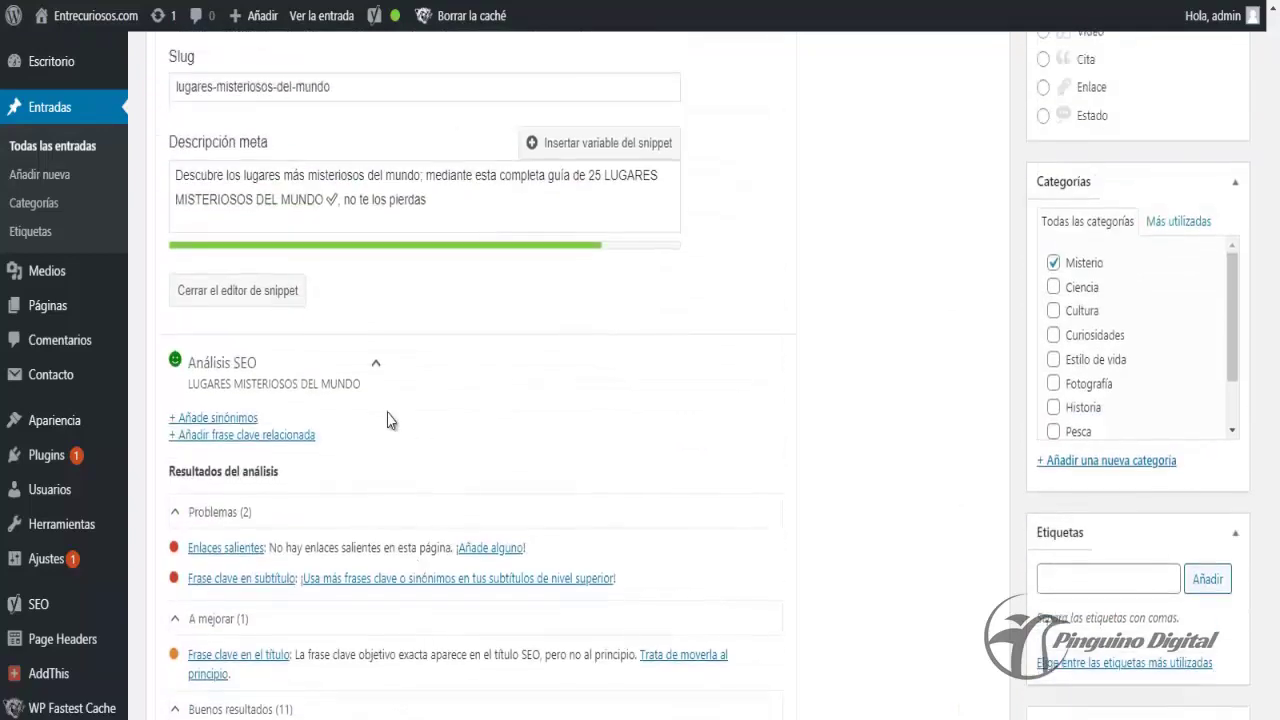
pyautogui.scroll(-2, 440, 420)
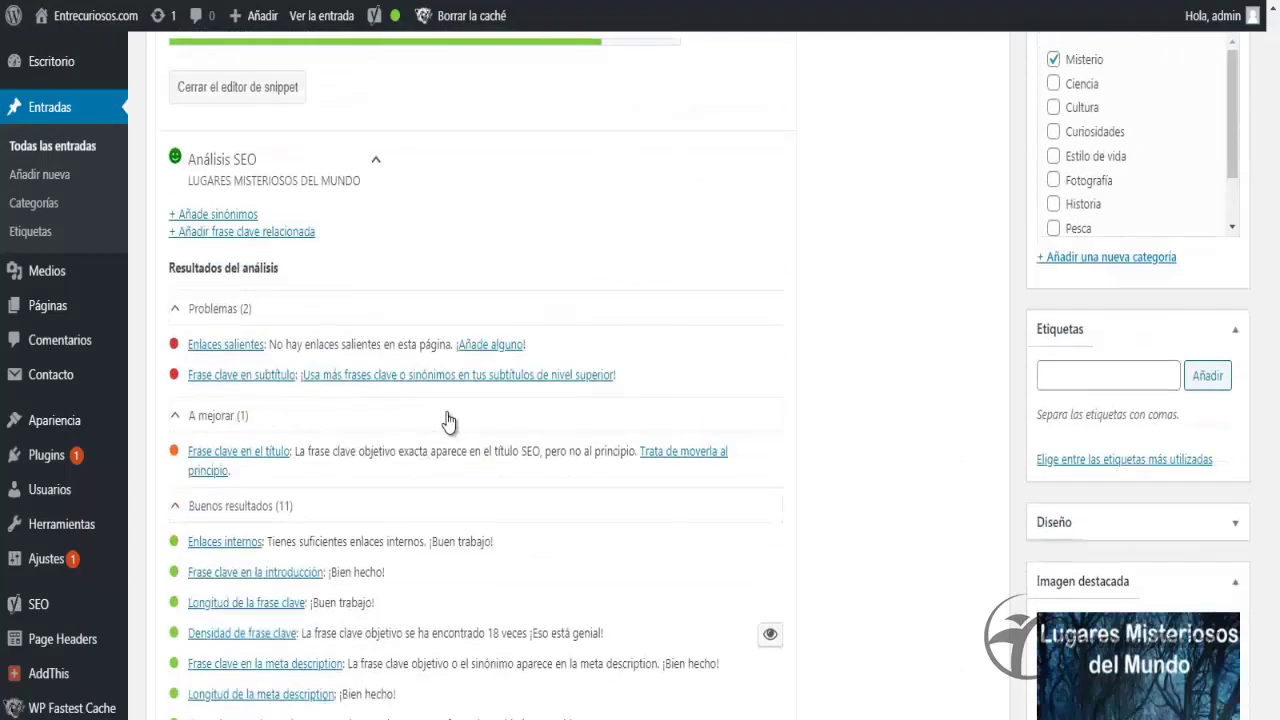
pyautogui.scroll(-1, 443, 385)
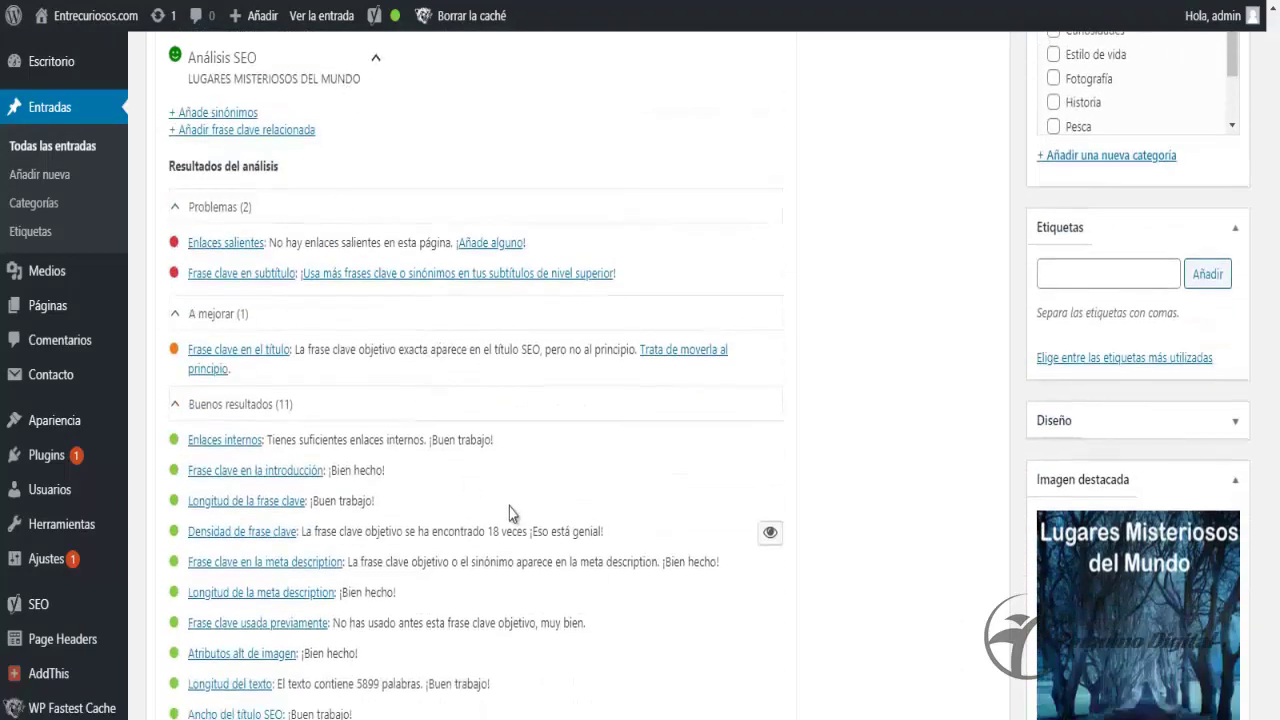
pyautogui.scroll(-1, 509, 507)
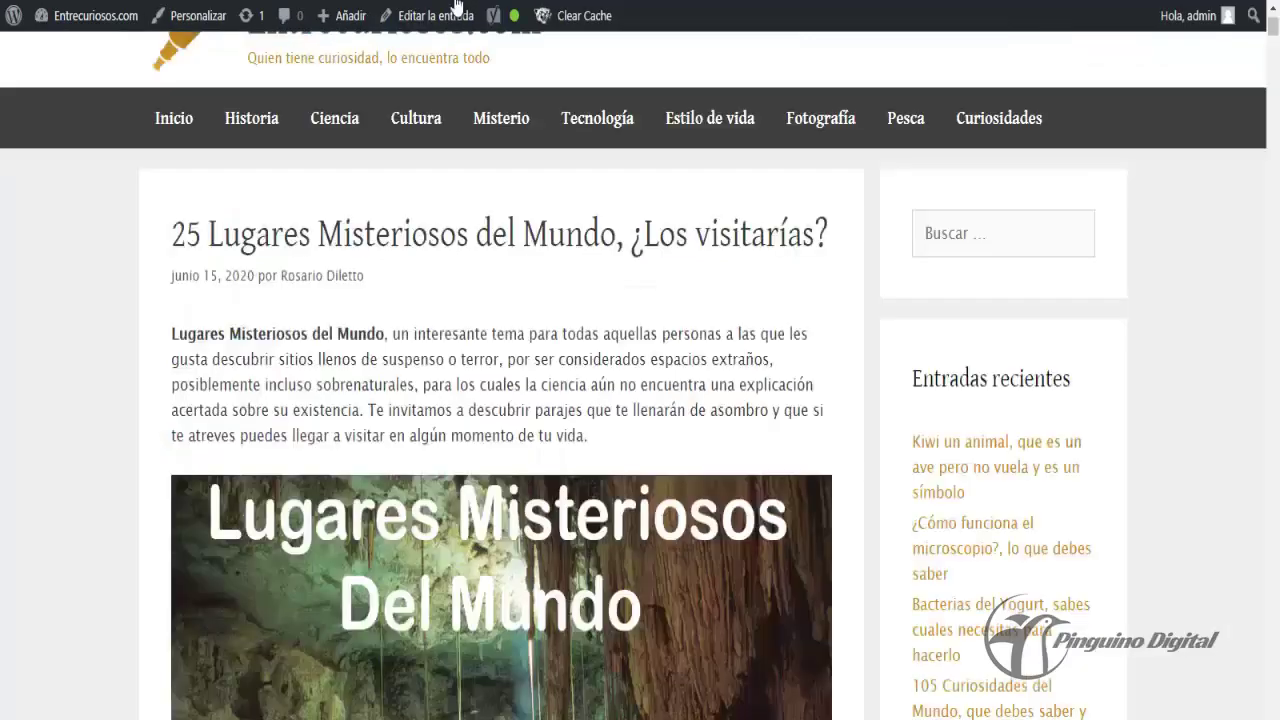
# Look through the published post for uses of the key phrase and examine the key phrase density result.
pyautogui.scroll(-10, 726, 413)
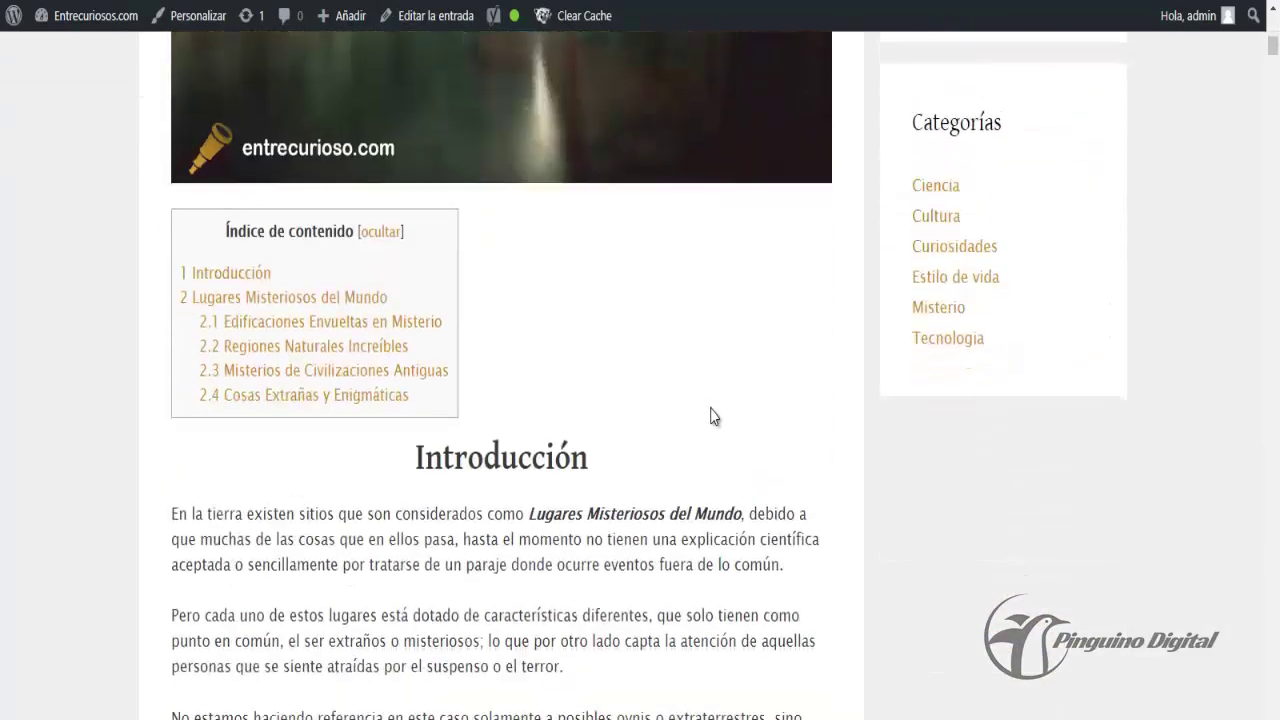
pyautogui.scroll(-10, 713, 414)
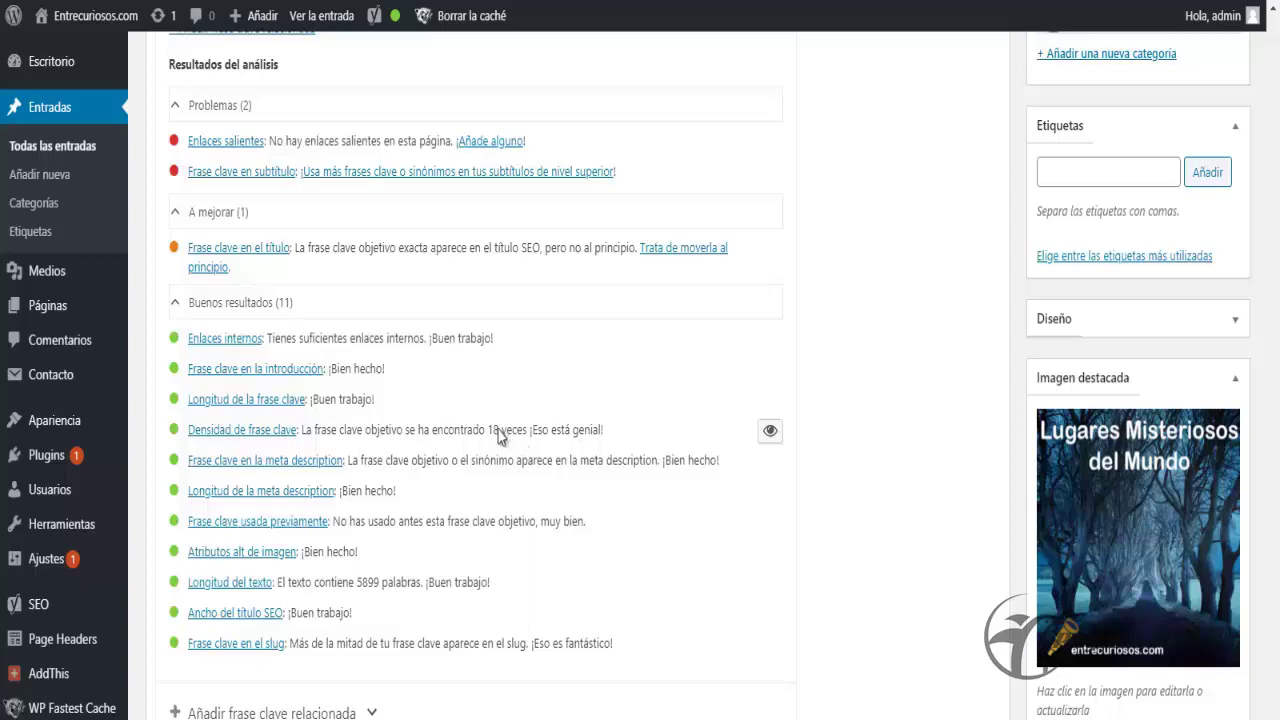
pyautogui.moveTo(487, 430); pyautogui.dragTo(528, 430)
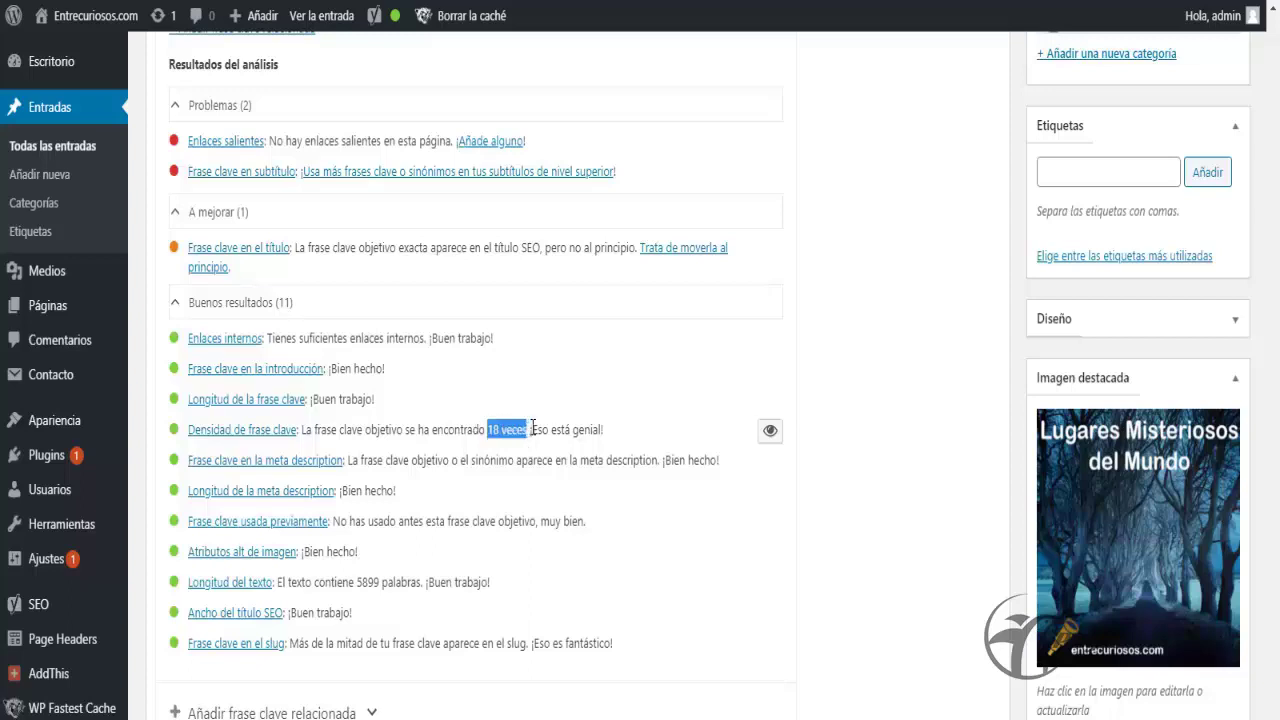
pyautogui.click(430, 431)
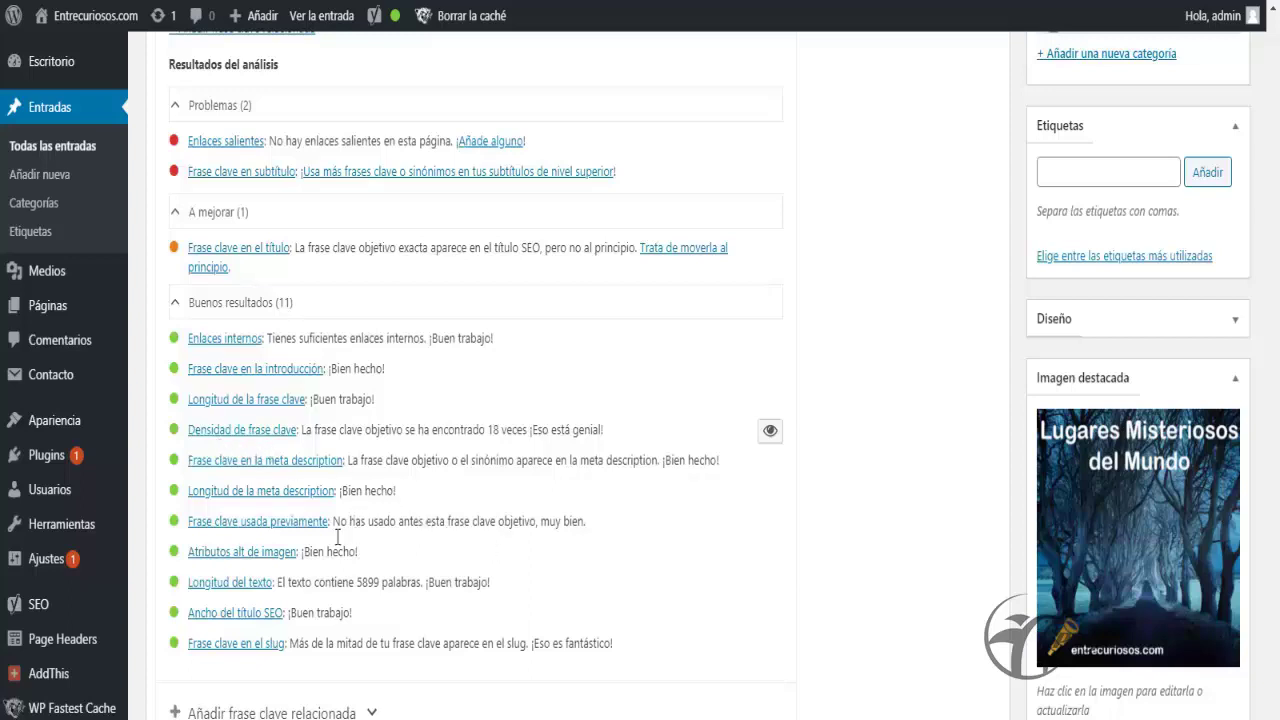
# Check the meta description's key phrase "LUGARES MISTERIOSOS DEL MUNDO" and its length against the SEO analysis results.
pyautogui.scroll(6, 400, 463)
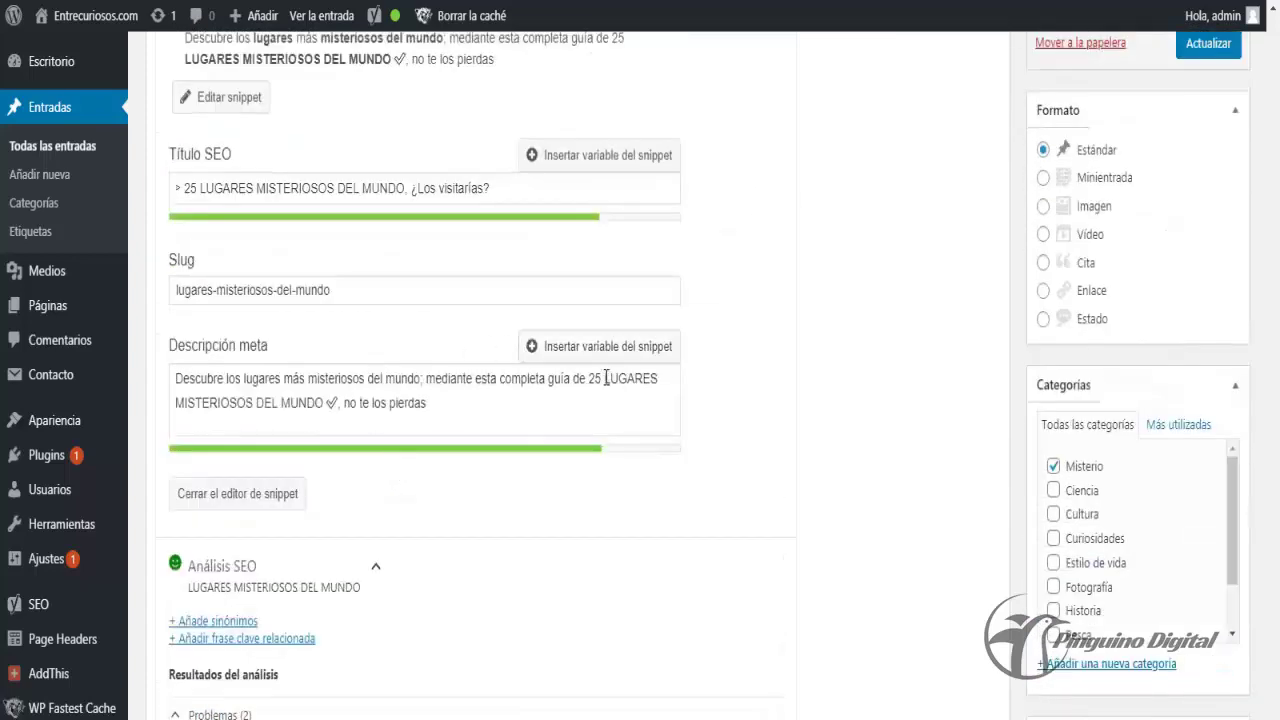
pyautogui.moveTo(605, 378); pyautogui.dragTo(326, 402)
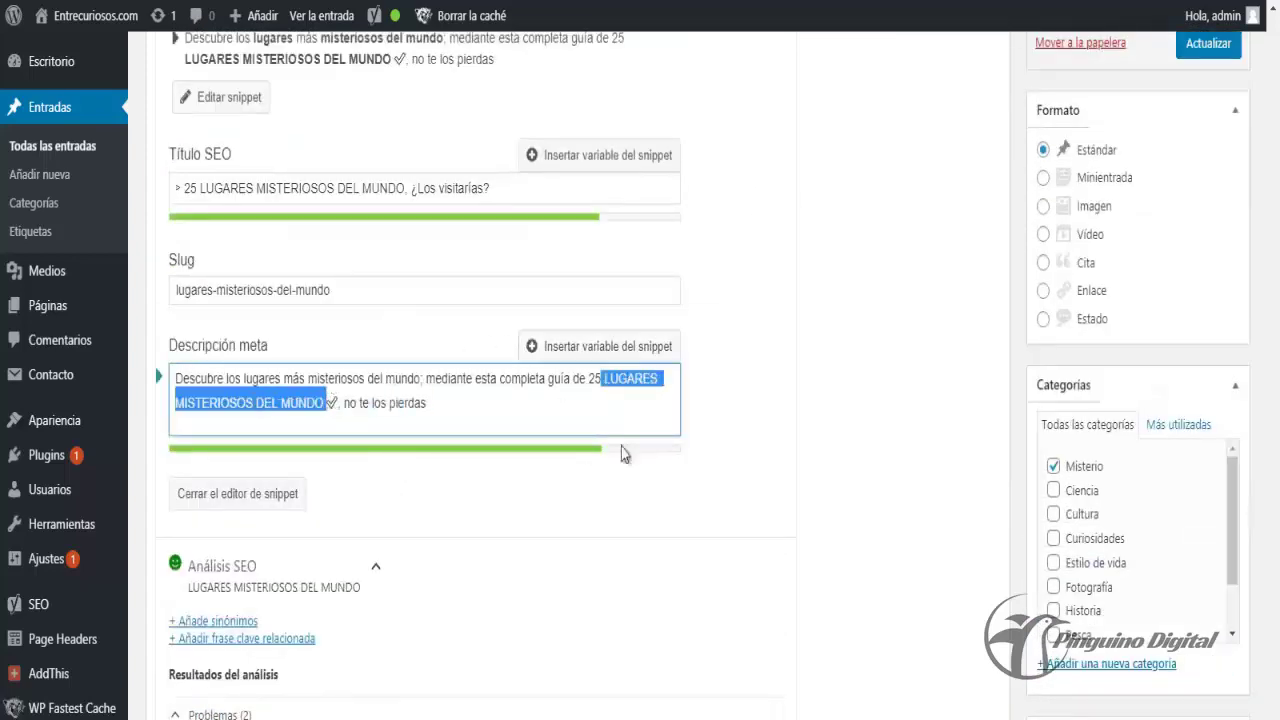
pyautogui.scroll(-5, 650, 470)
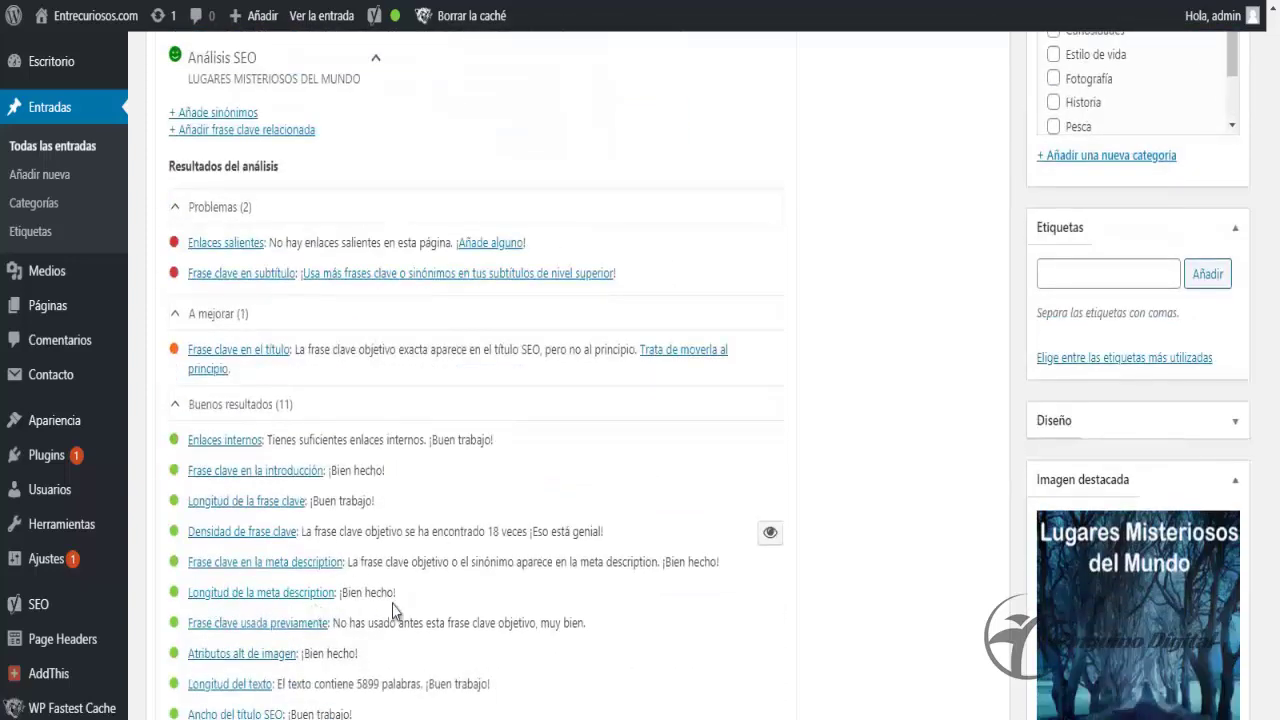
pyautogui.scroll(4, 407, 612)
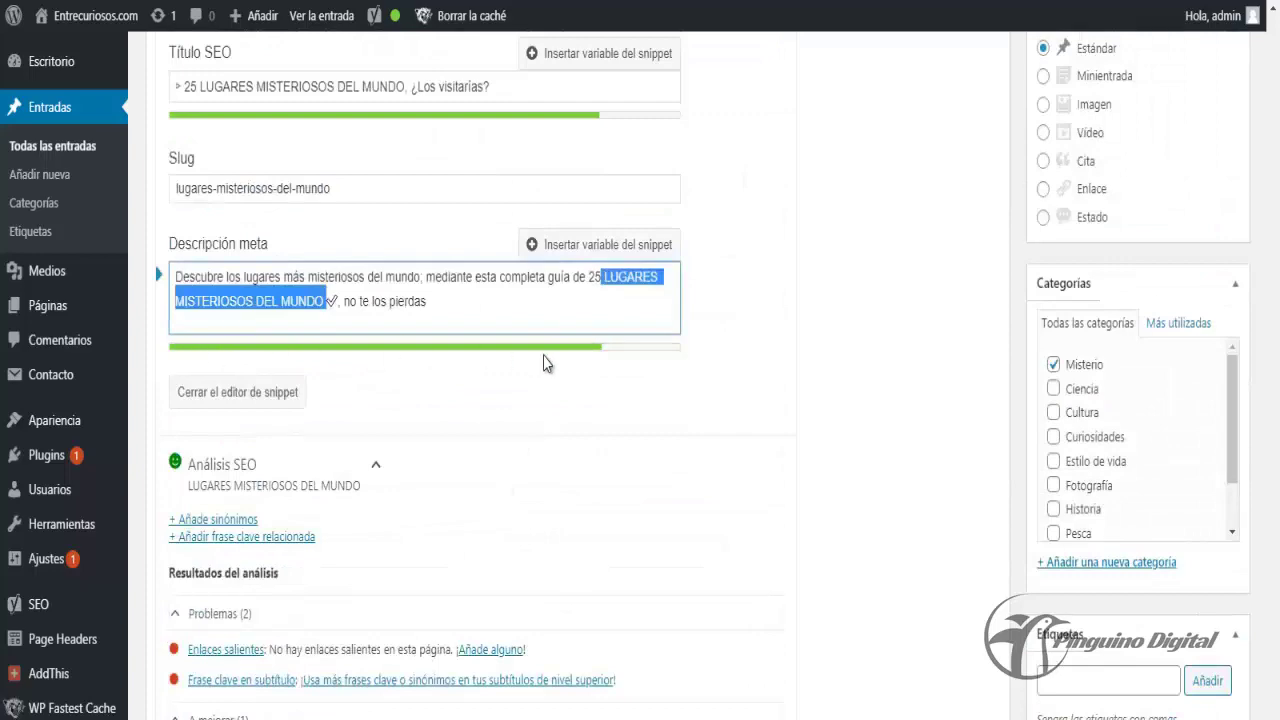
pyautogui.click(436, 302)
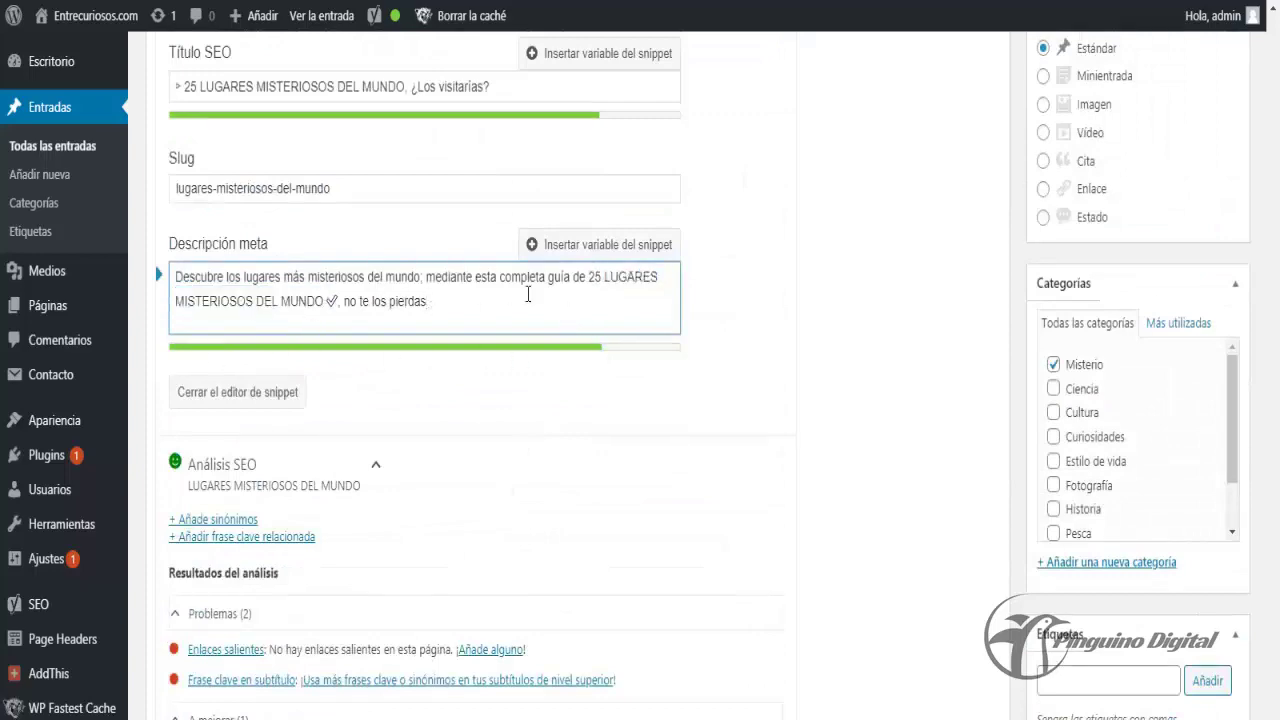
pyautogui.scroll(-1, 470, 415)
# Check the image alt attributes result, inspect the alternative text in the post's first image's details, and close them without changes.
pyautogui.scroll(-4, 470, 415)
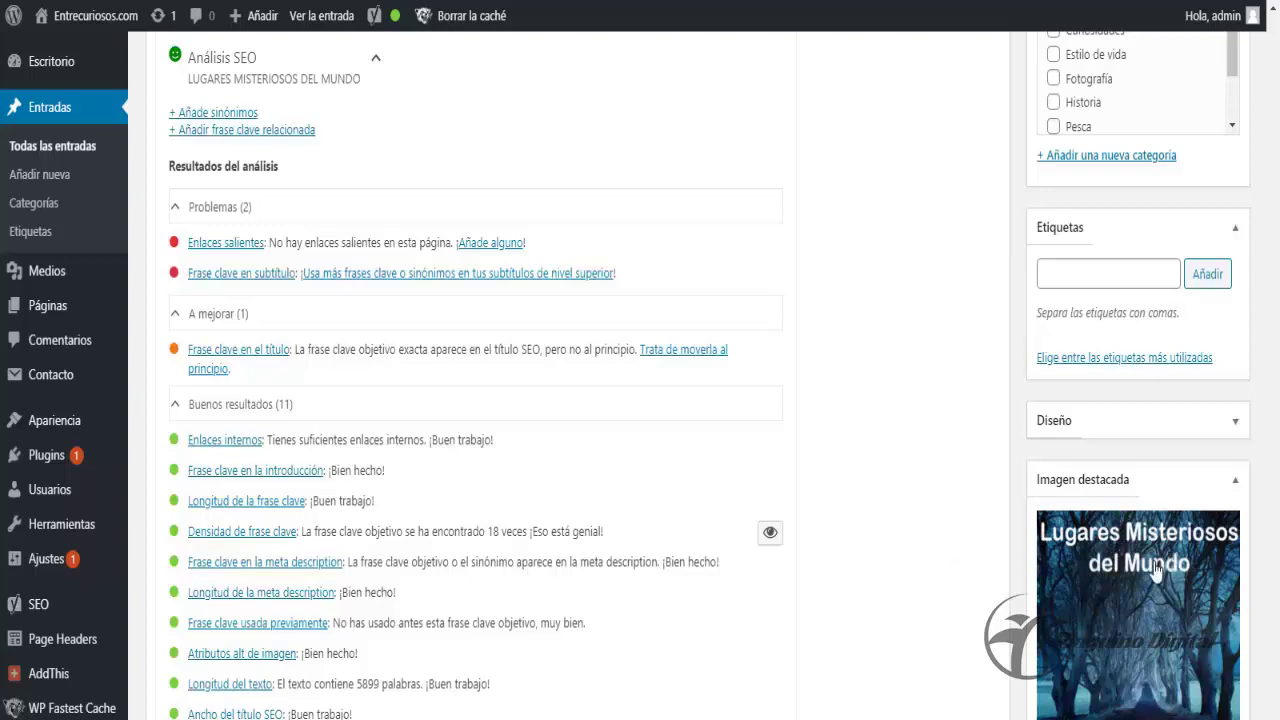
pyautogui.scroll(-1, 800, 514)
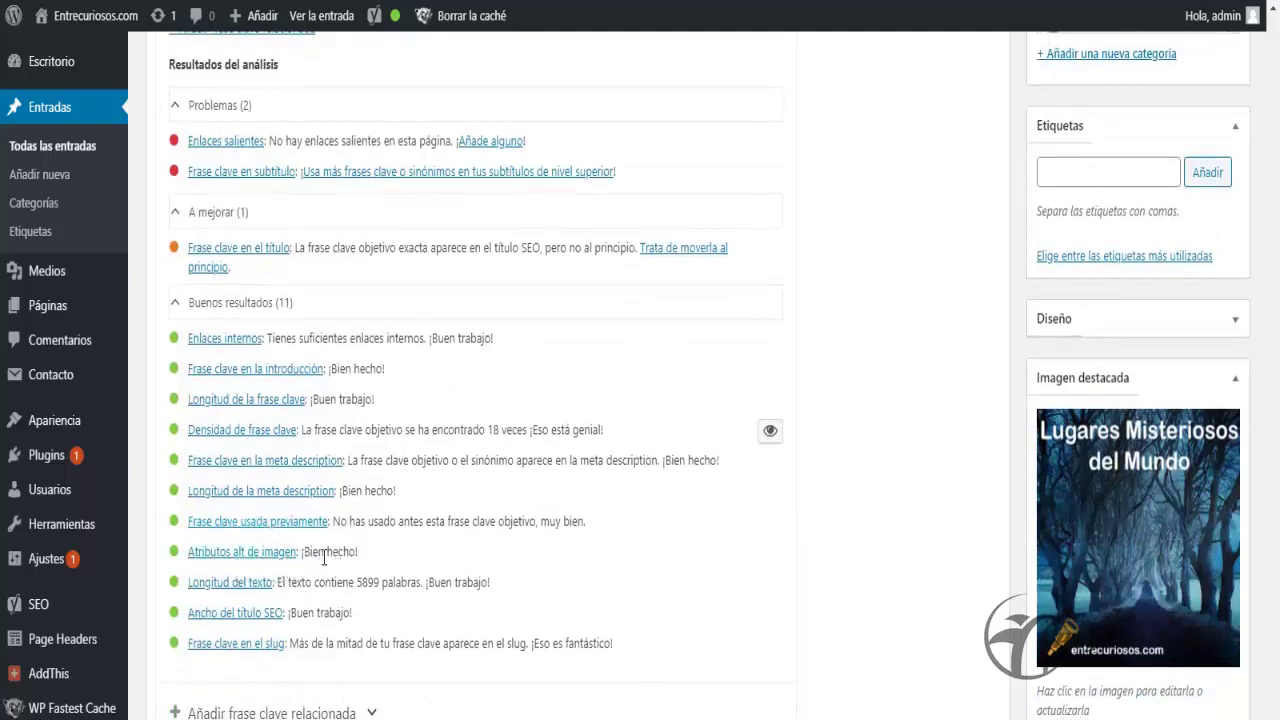
pyautogui.scroll(10, 563, 357)
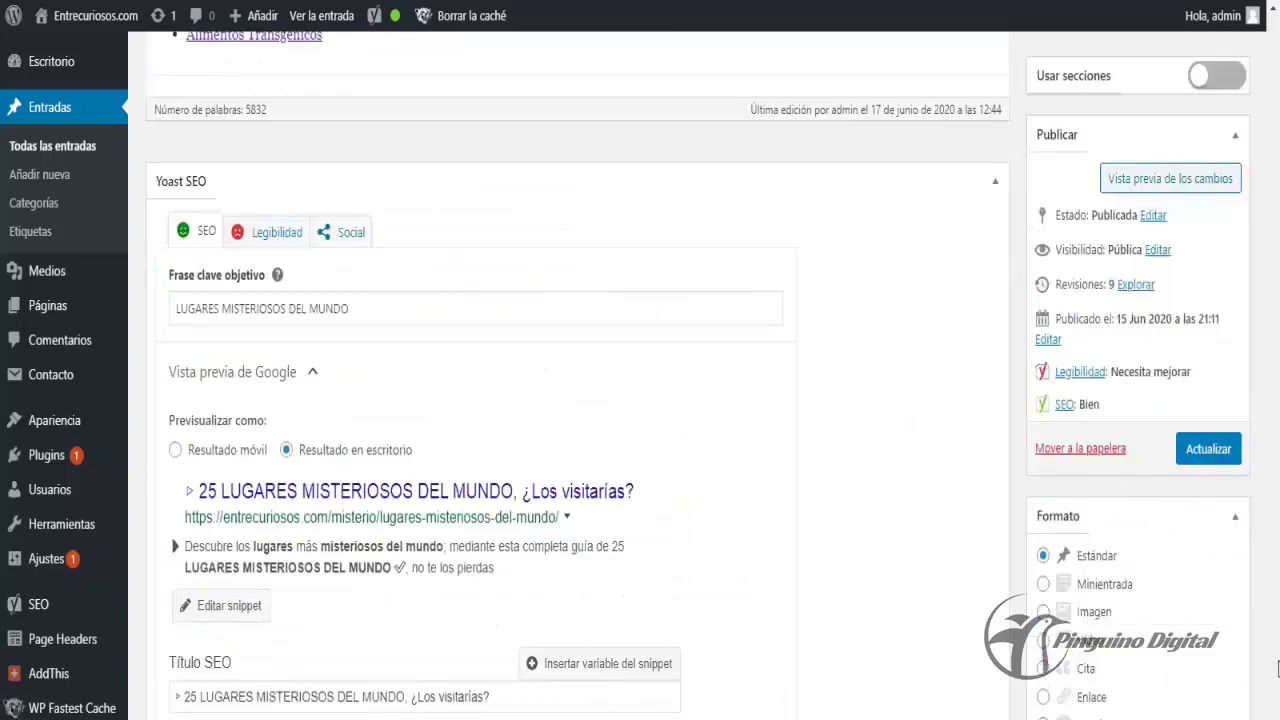
pyautogui.moveTo(1274, 196); pyautogui.dragTo(1274, 30)
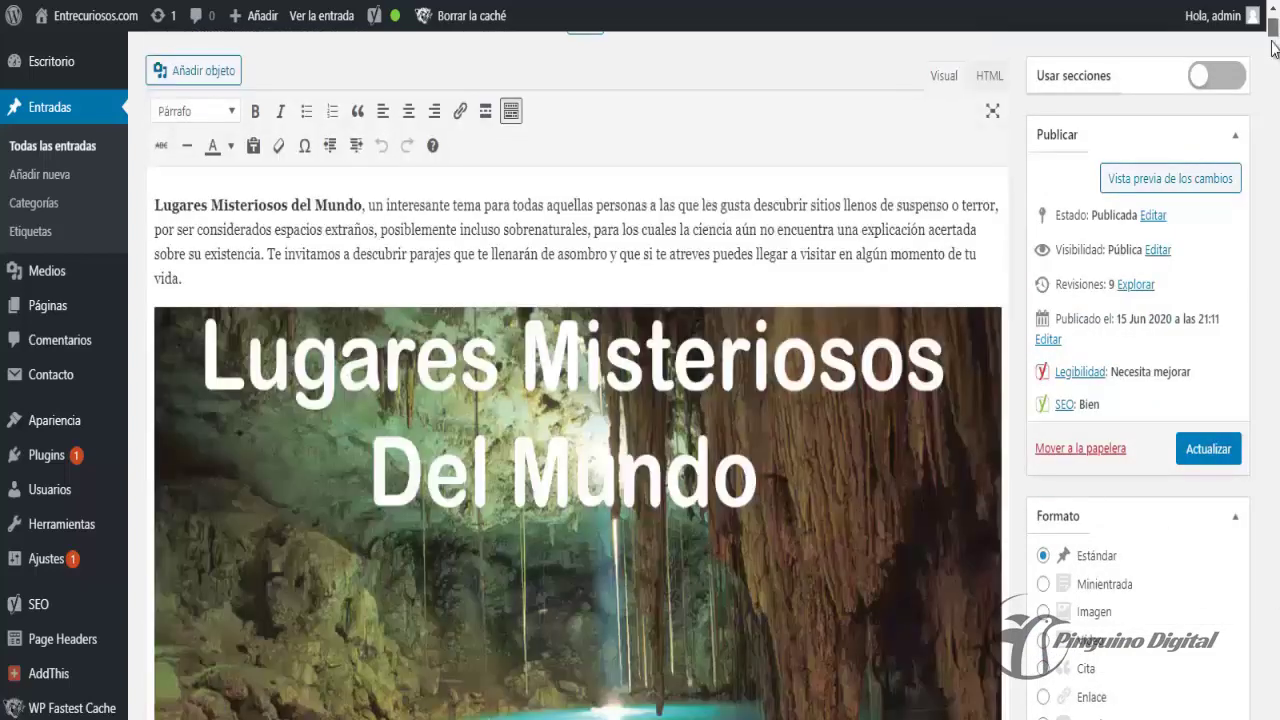
pyautogui.click(397, 352)
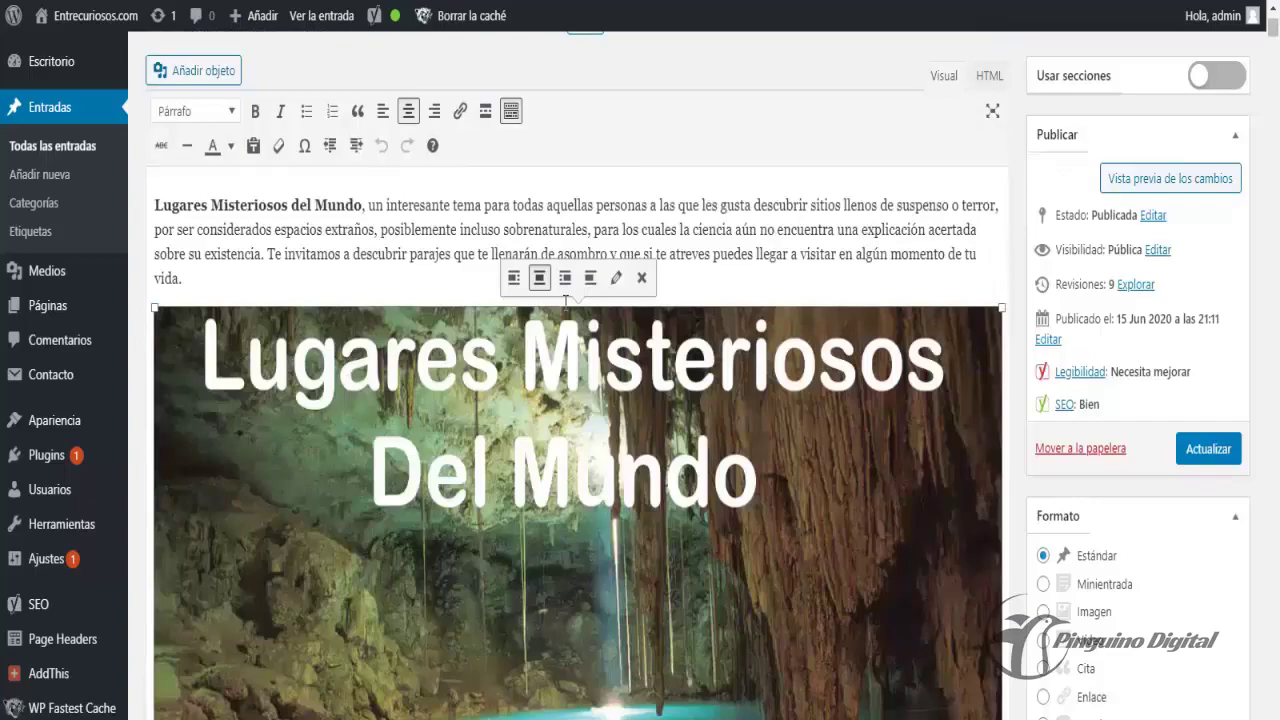
pyautogui.click(616, 277)
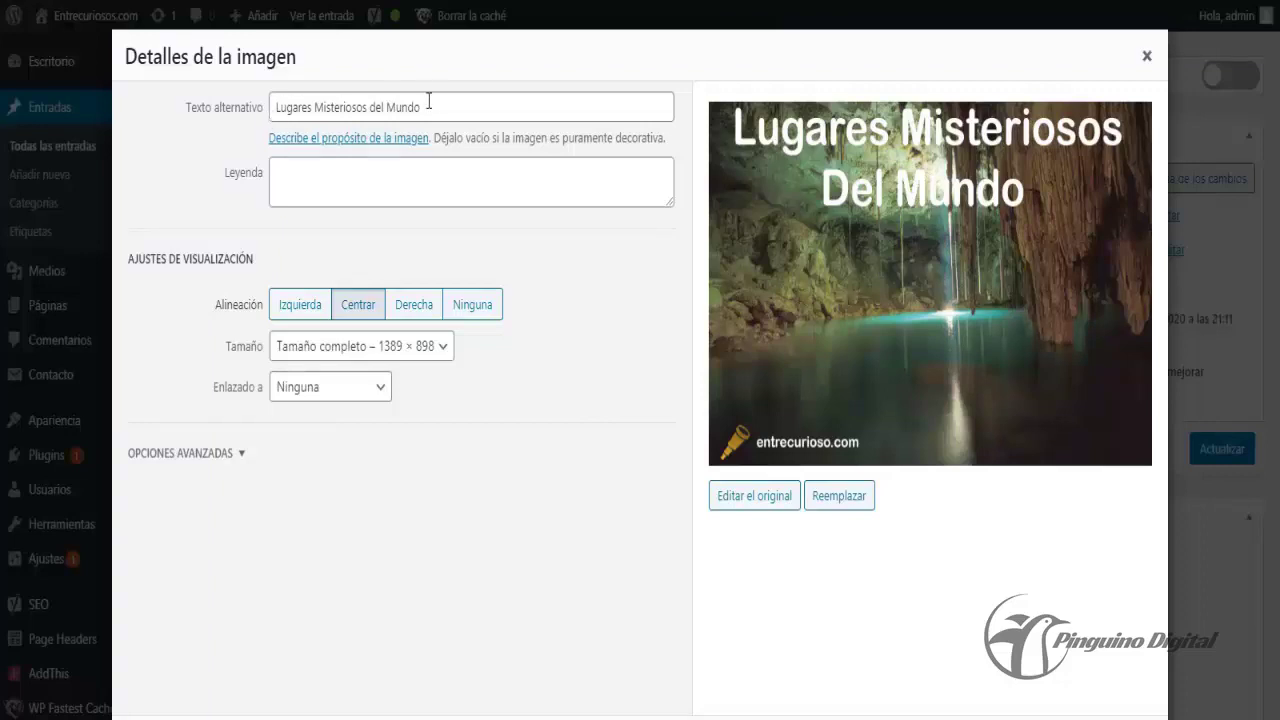
pyautogui.moveTo(428, 103); pyautogui.dragTo(268, 108)
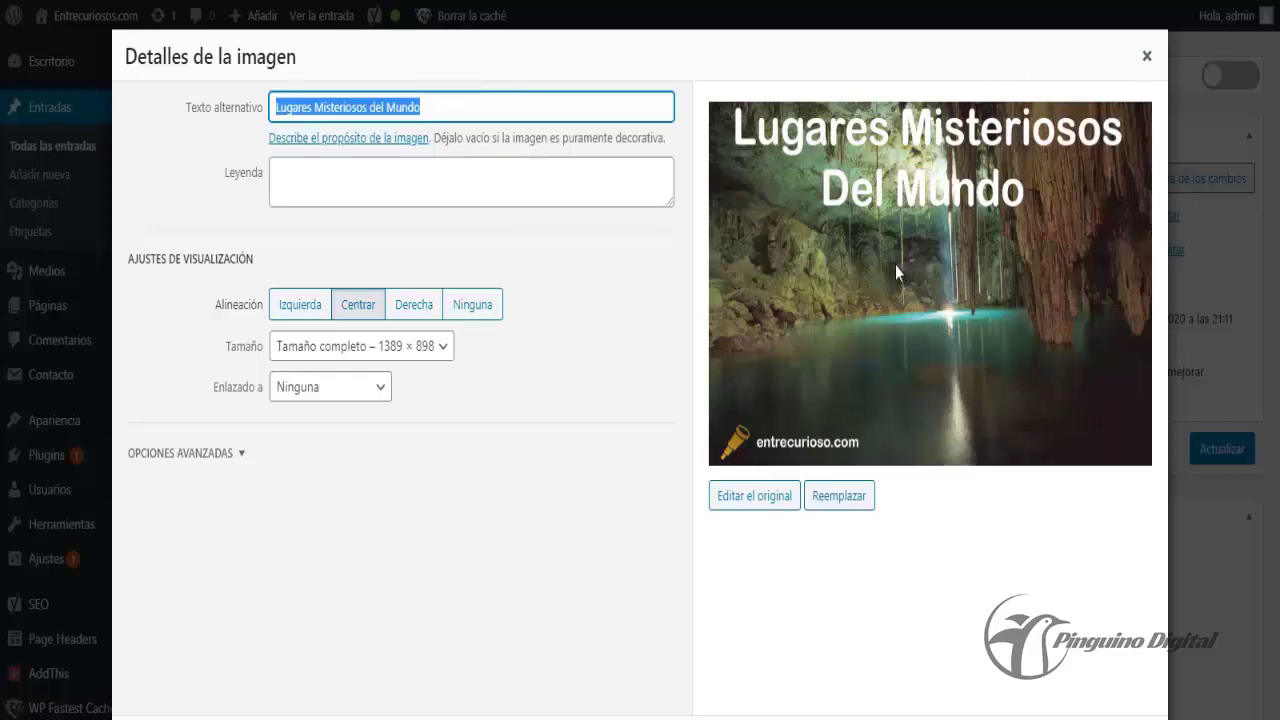
pyautogui.click(1147, 56)
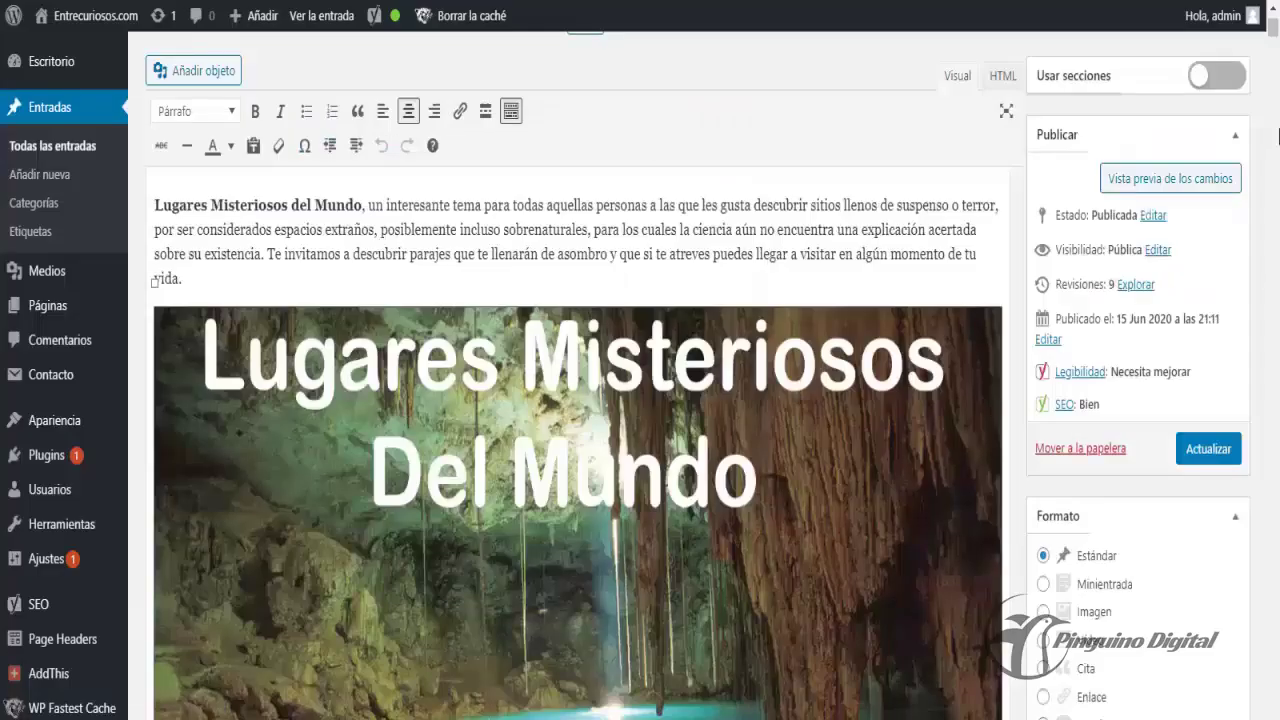
# Review the text length and SEO title width results in the SEO analysis, and return to the SEO title field.
pyautogui.moveTo(1275, 48); pyautogui.dragTo(1275, 122)
pyautogui.scroll(-5, 786, 509)
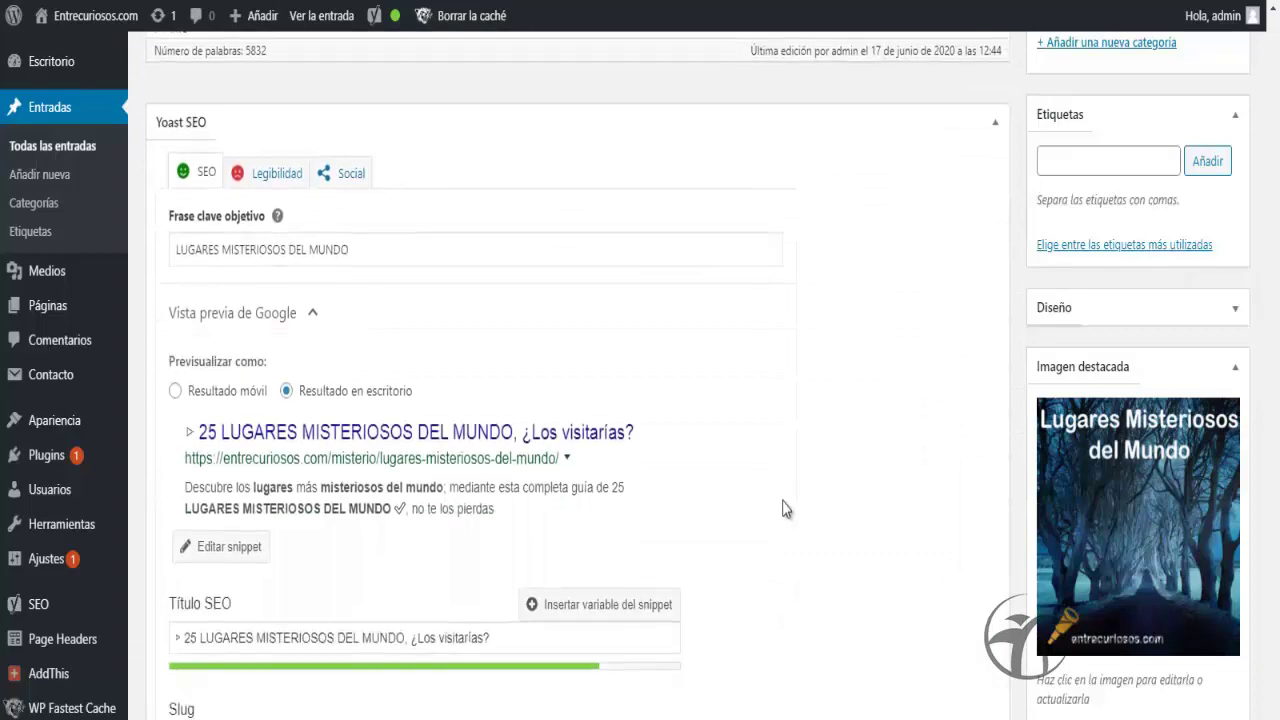
pyautogui.scroll(-7, 757, 489)
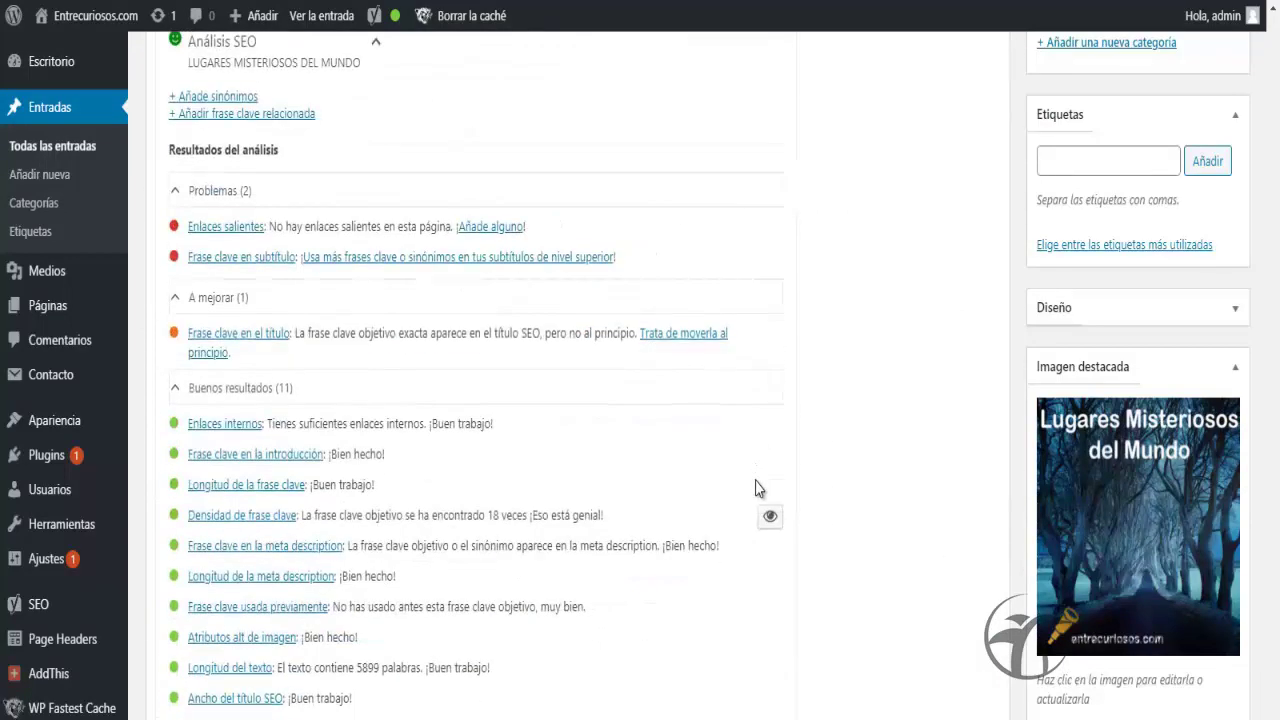
pyautogui.scroll(-2, 755, 488)
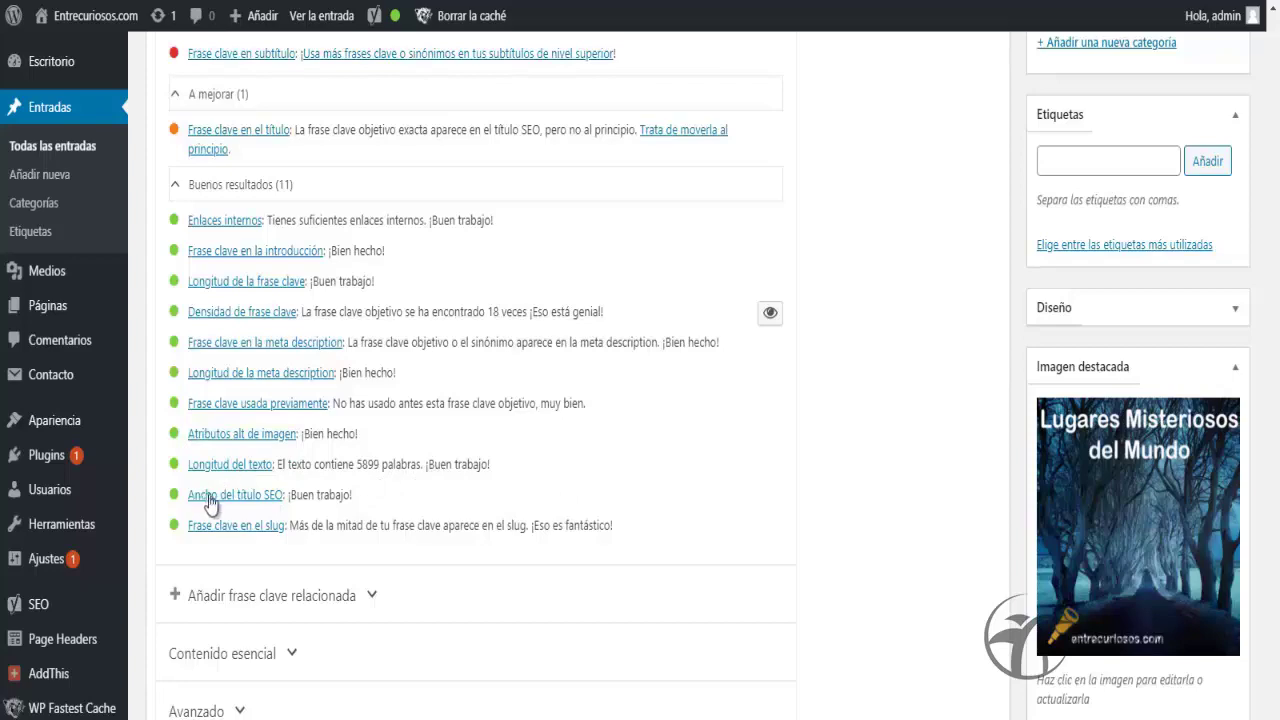
pyautogui.scroll(8, 340, 507)
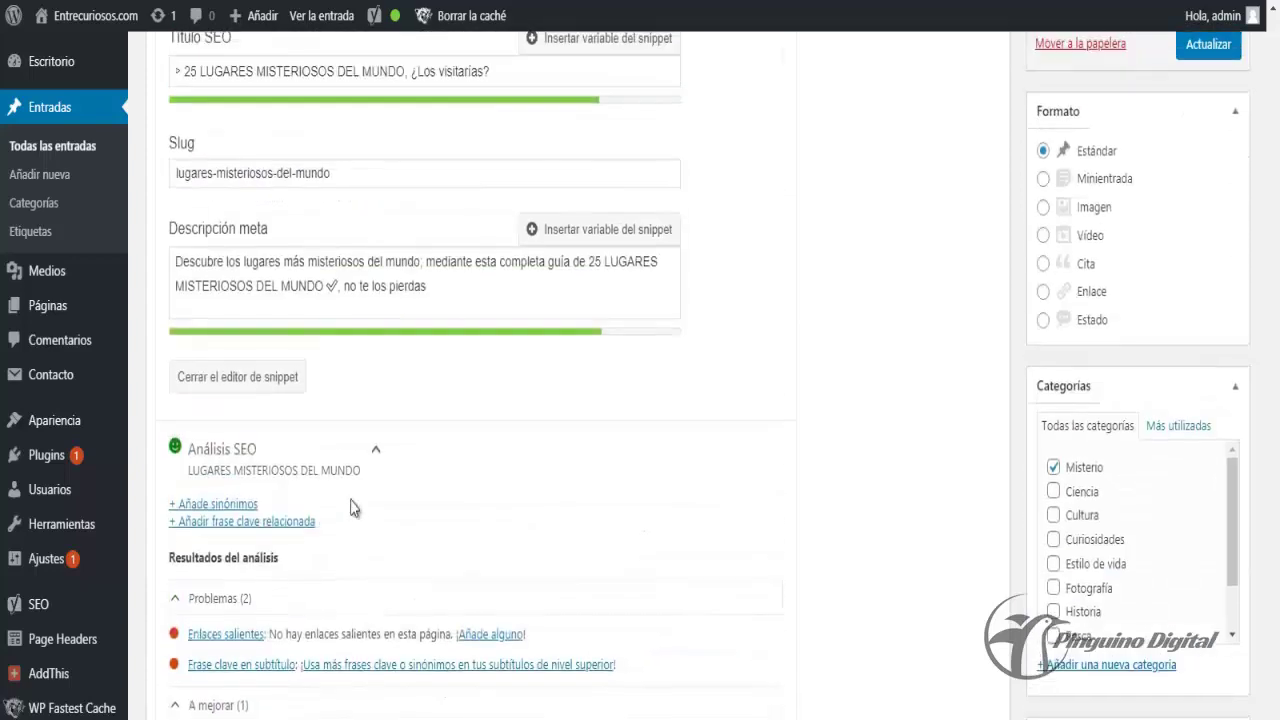
# Check the key phrase in slug result of the SEO analysis against the post's slug "lugares-misteriosos-del-mundo".
pyautogui.scroll(-7, 495, 340)
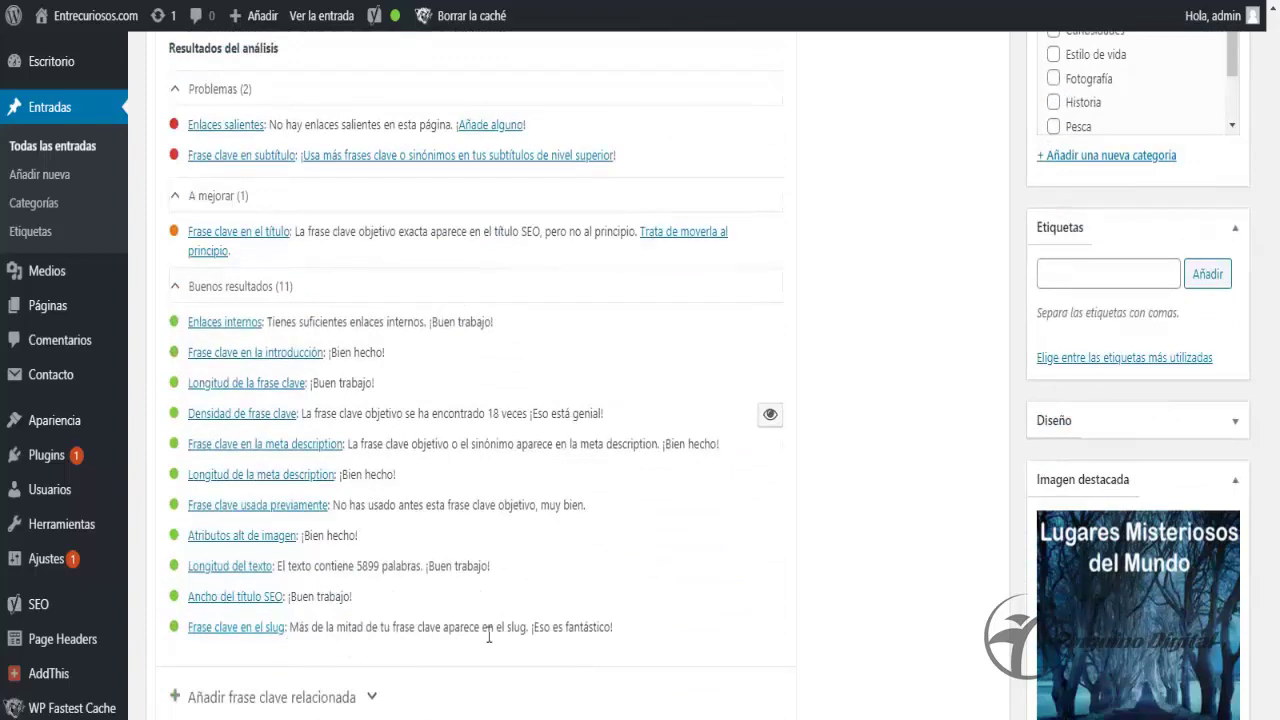
pyautogui.scroll(7, 600, 622)
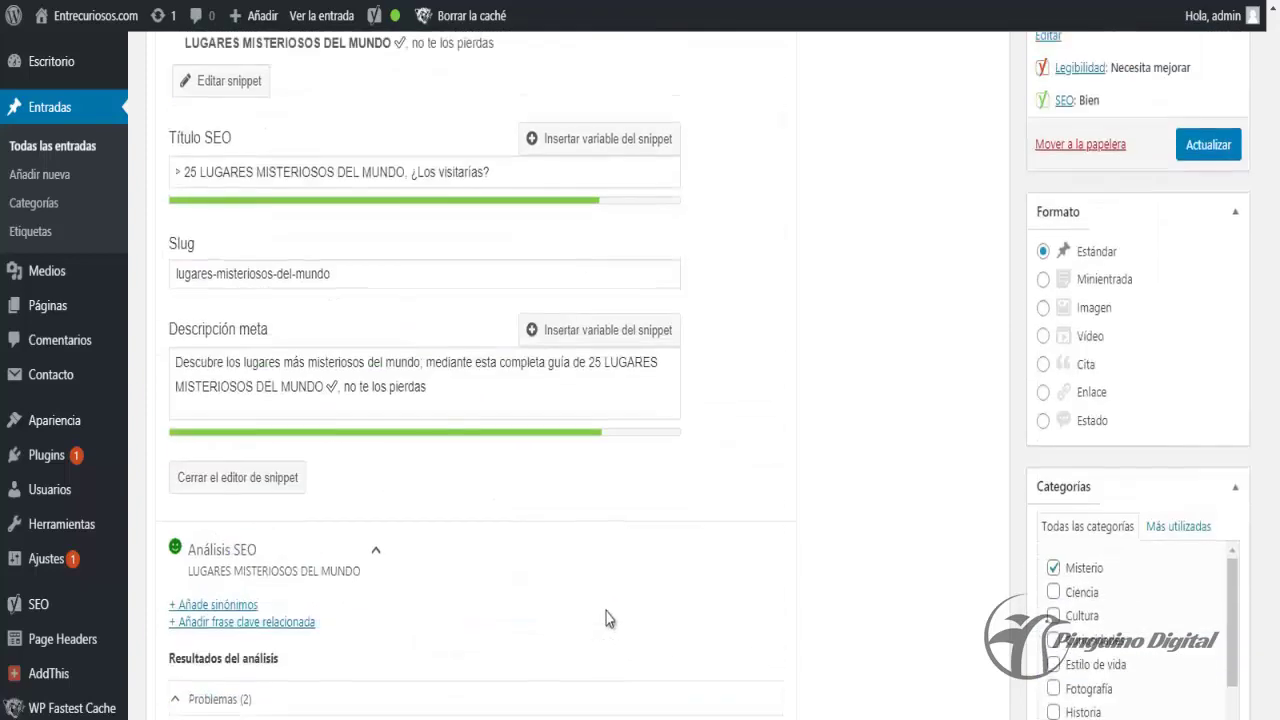
pyautogui.scroll(1, 604, 615)
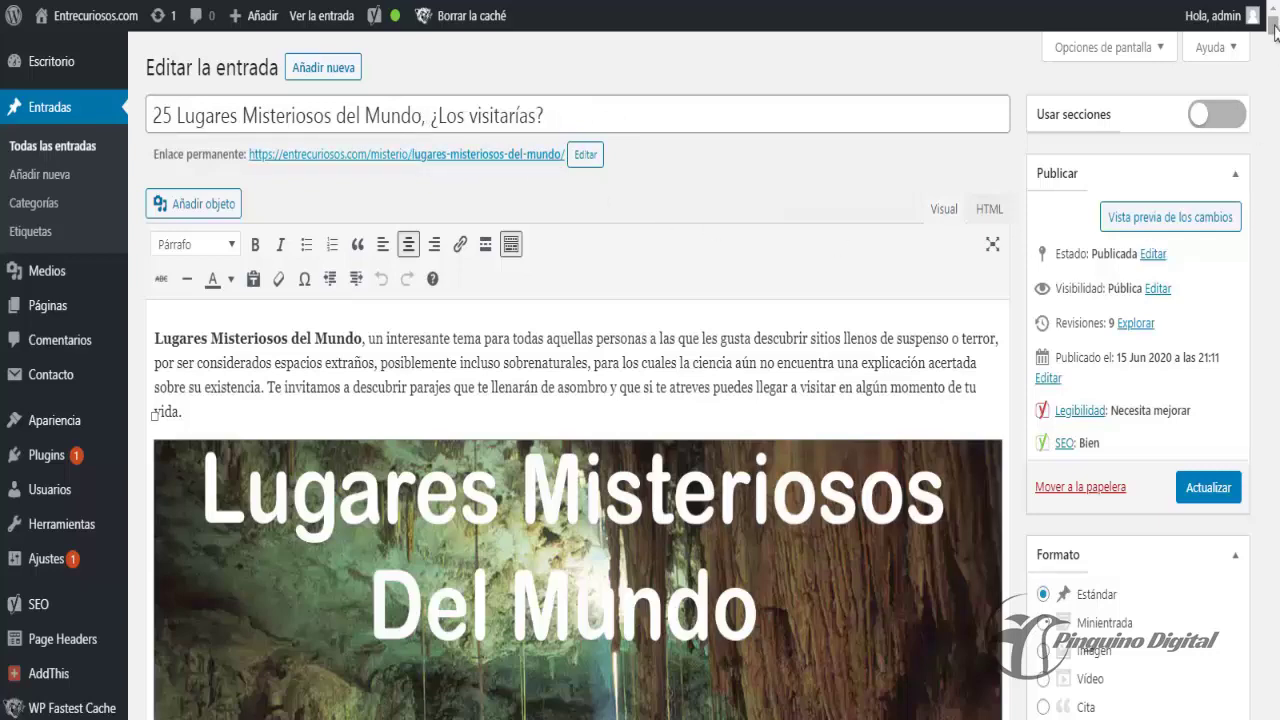
# Return from the top of the post editor to the Yoast SEO analysis and review its problems, improvements and good results.
pyautogui.moveTo(1273, 31); pyautogui.dragTo(1273, 710)
pyautogui.scroll(-10, 577, 450)
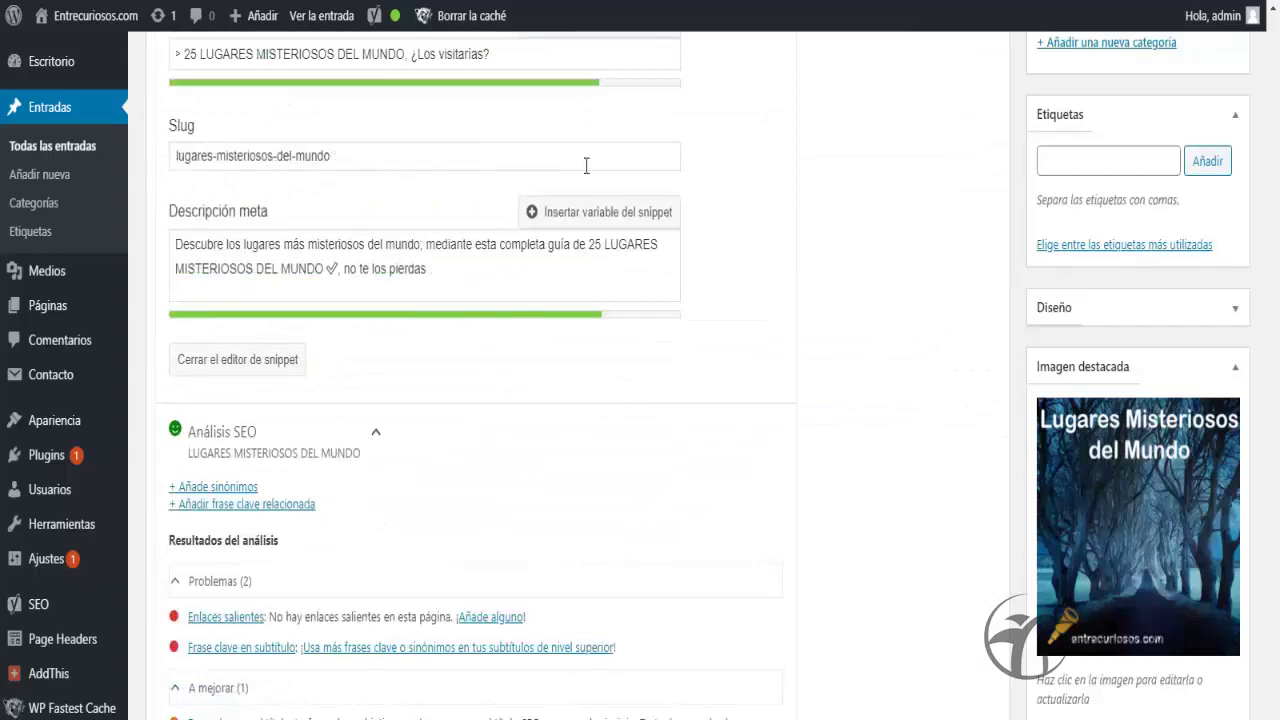
pyautogui.scroll(-3, 674, 288)
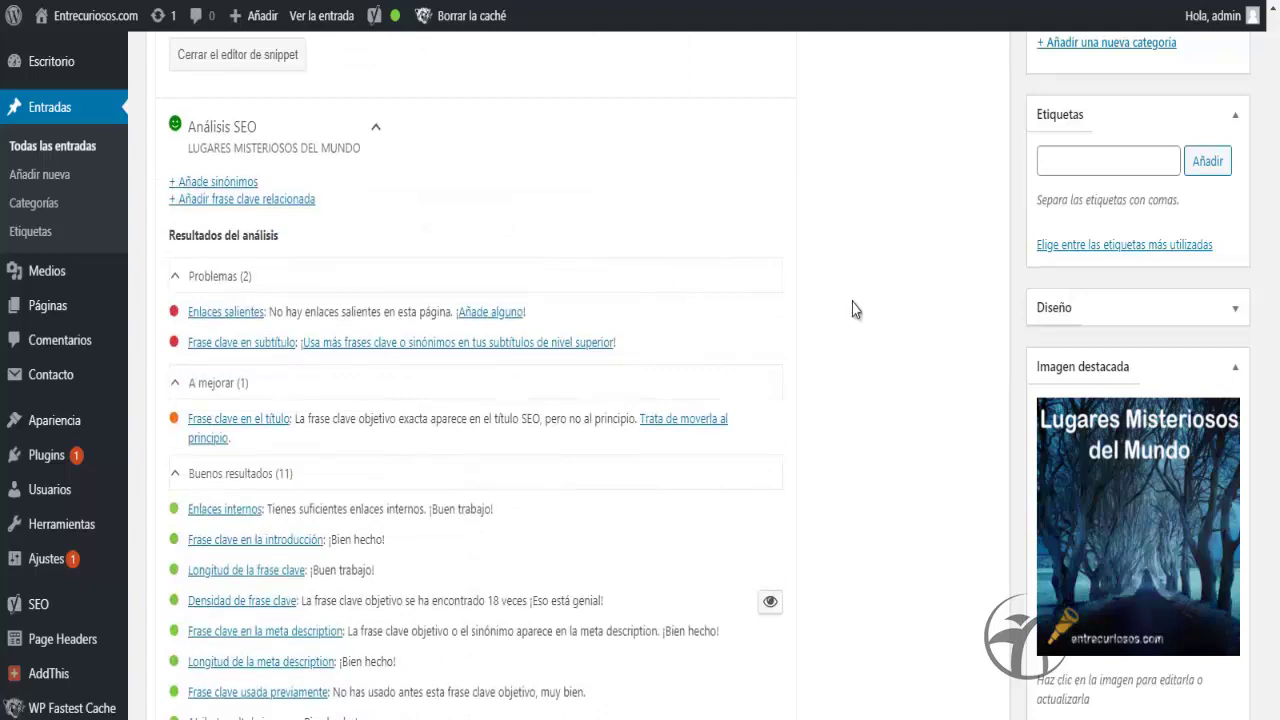
pyautogui.scroll(1, 366, 274)
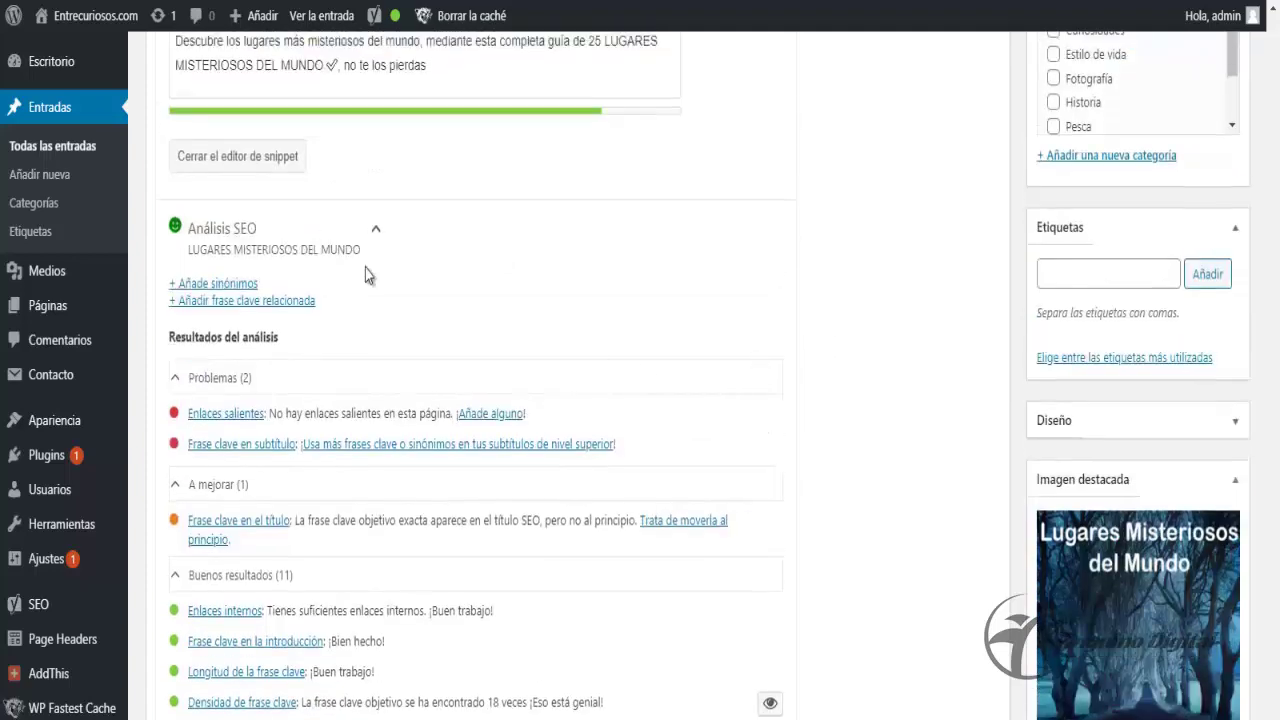
pyautogui.click(381, 240)
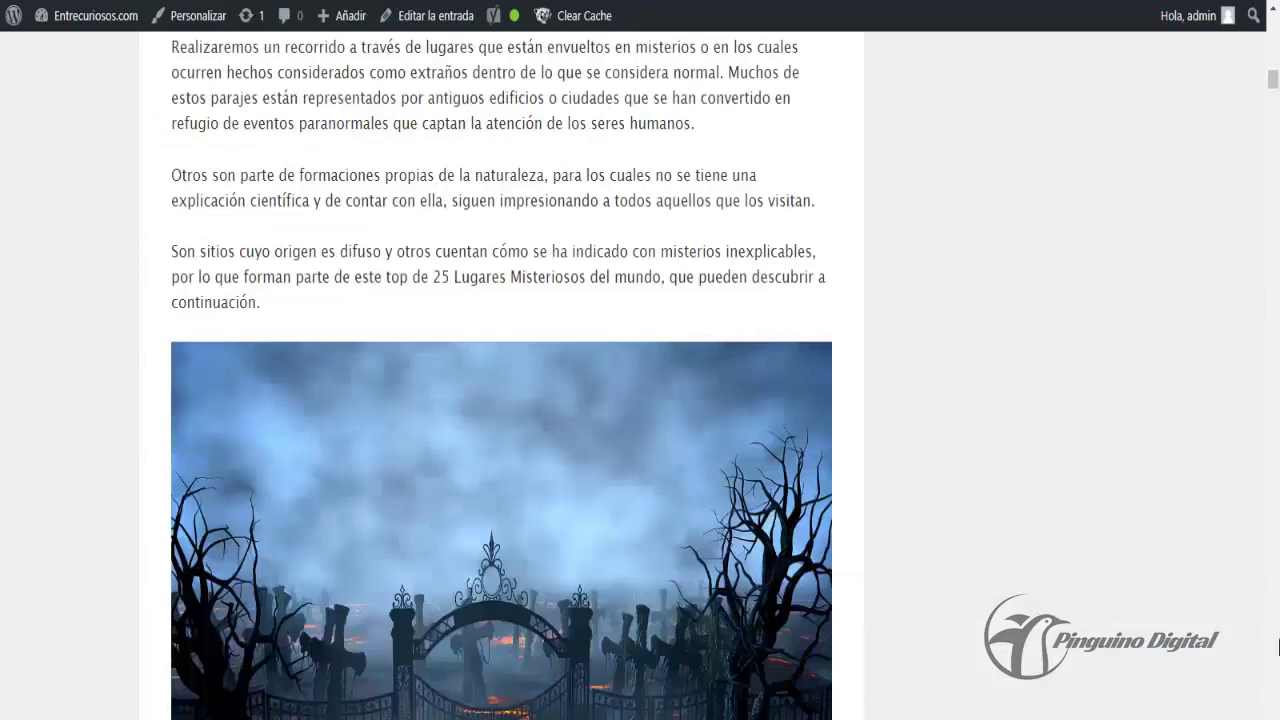
# Look through the published post's remaining sections, images and video, and examine the closing paragraph with its list of related article links.
pyautogui.moveTo(1273, 85); pyautogui.dragTo(1277, 505)
pyautogui.scroll(-1, 1278, 40)
pyautogui.scroll(-20, 660, 192)
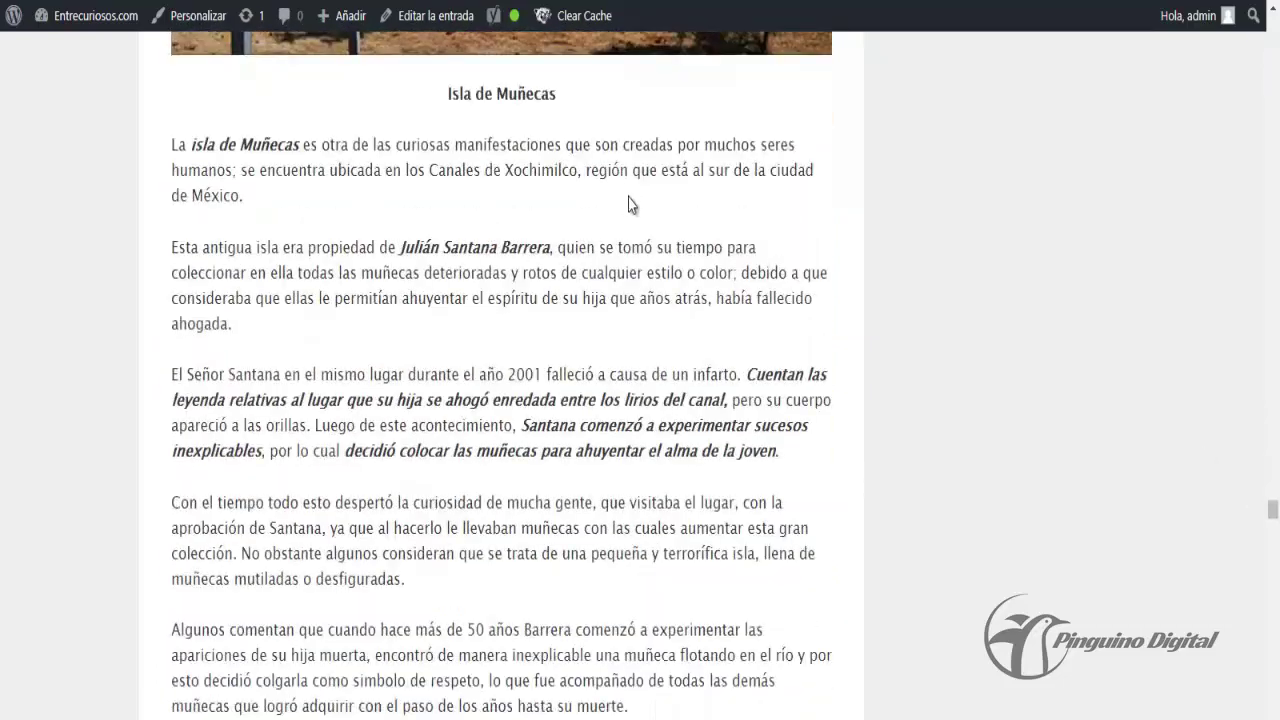
pyautogui.scroll(-5, 700, 292)
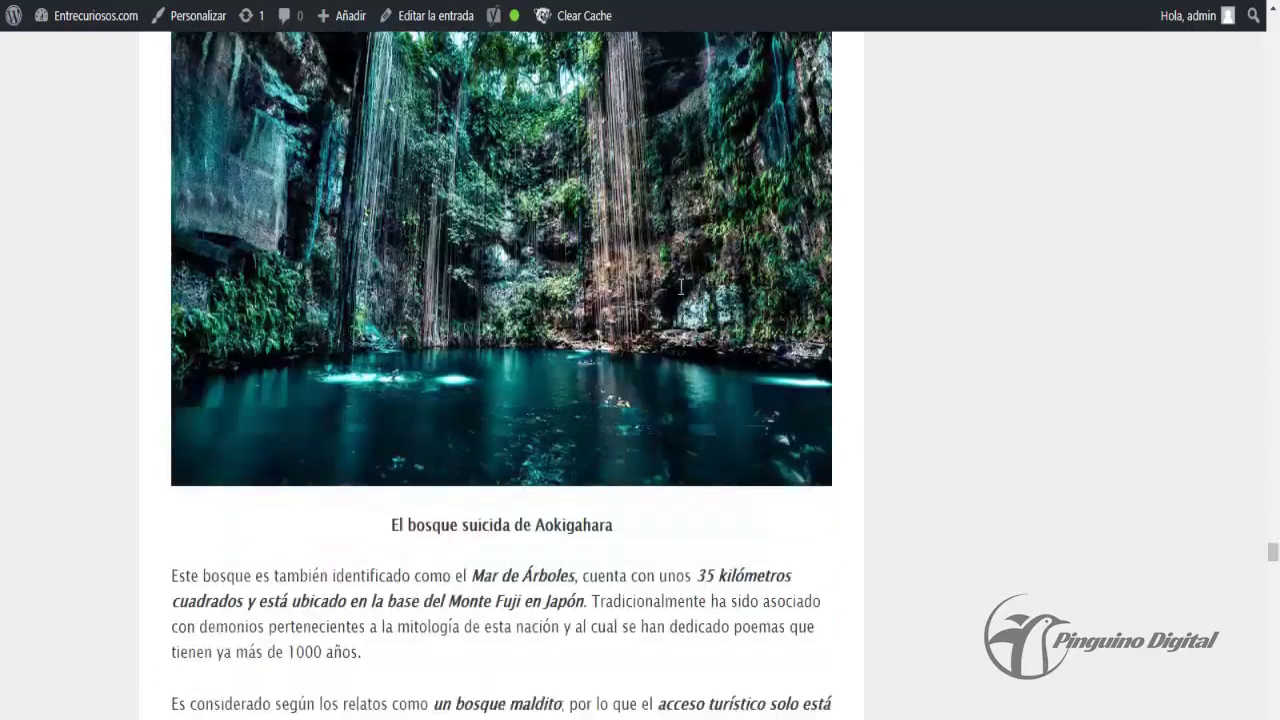
pyautogui.scroll(-15, 626, 269)
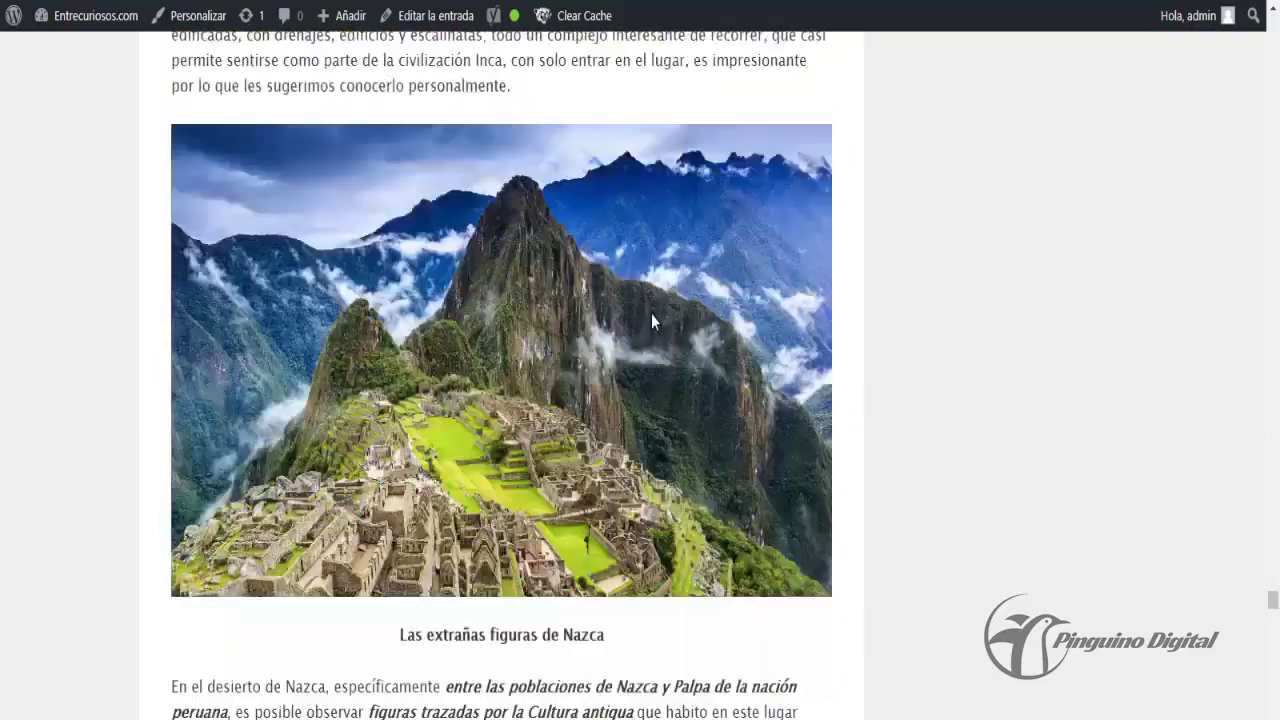
pyautogui.scroll(-10, 663, 338)
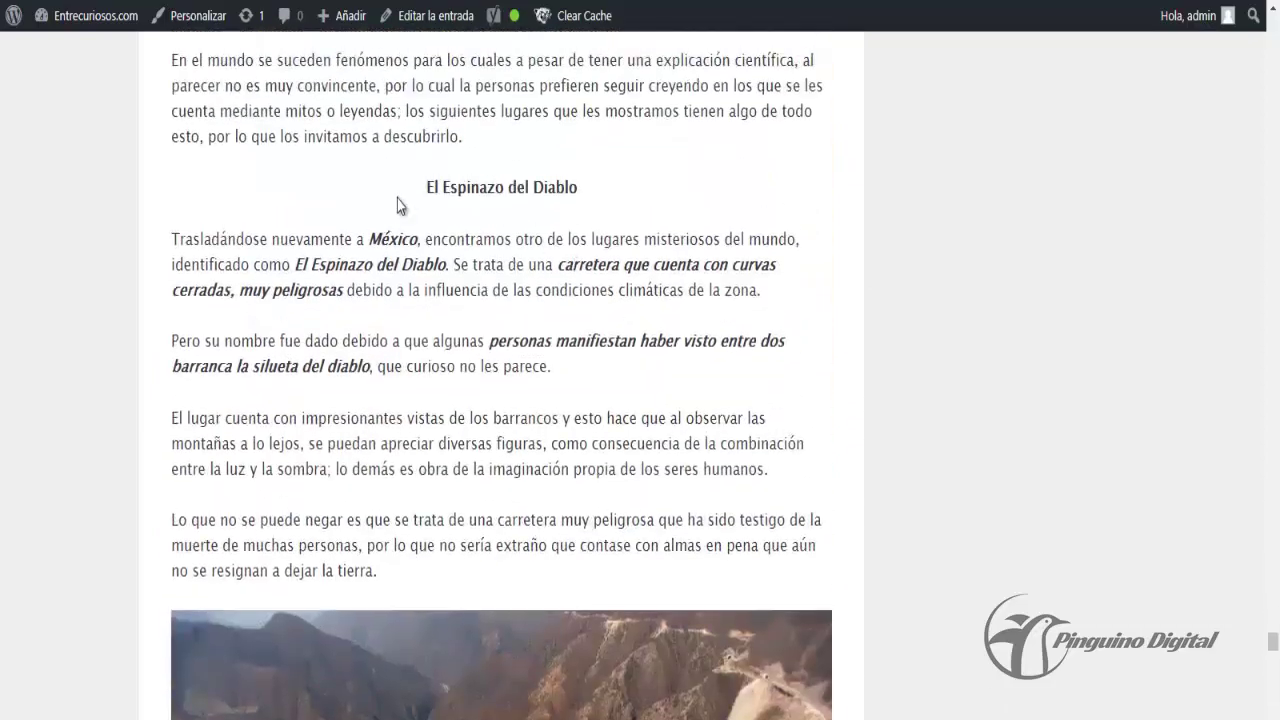
pyautogui.scroll(2, 437, 258)
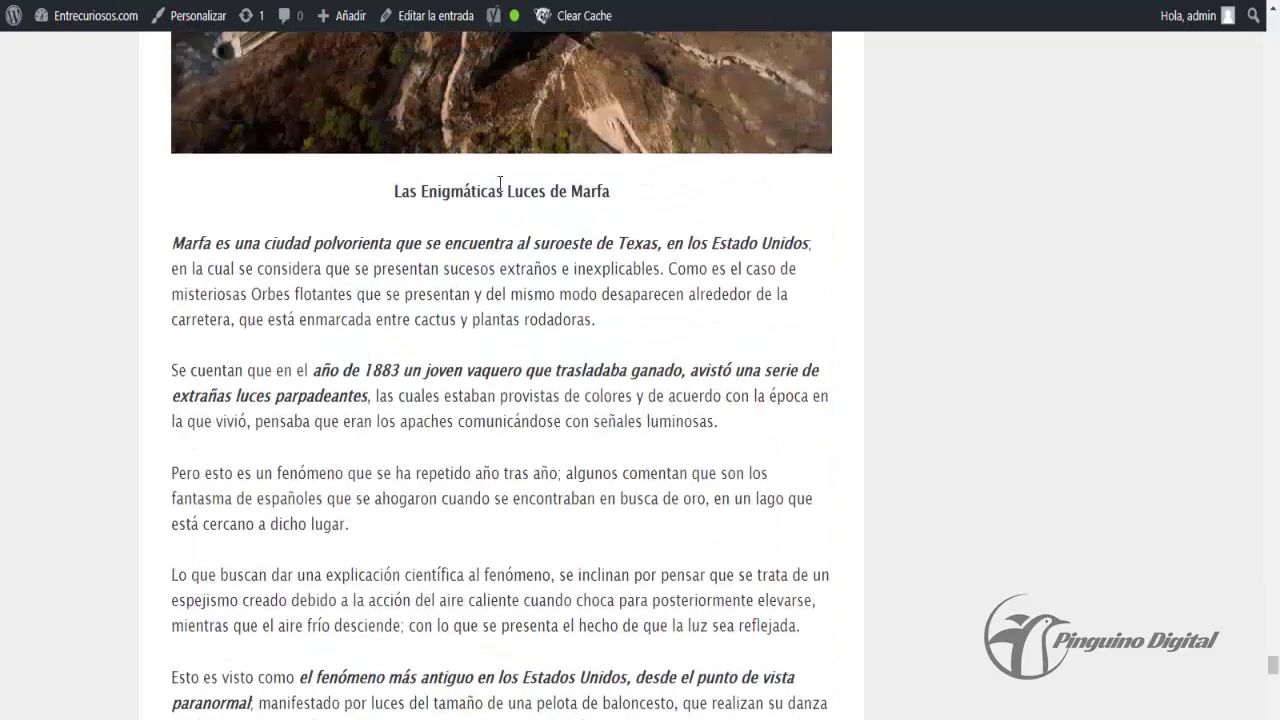
pyautogui.scroll(-5, 620, 240)
pyautogui.scroll(-7, 616, 256)
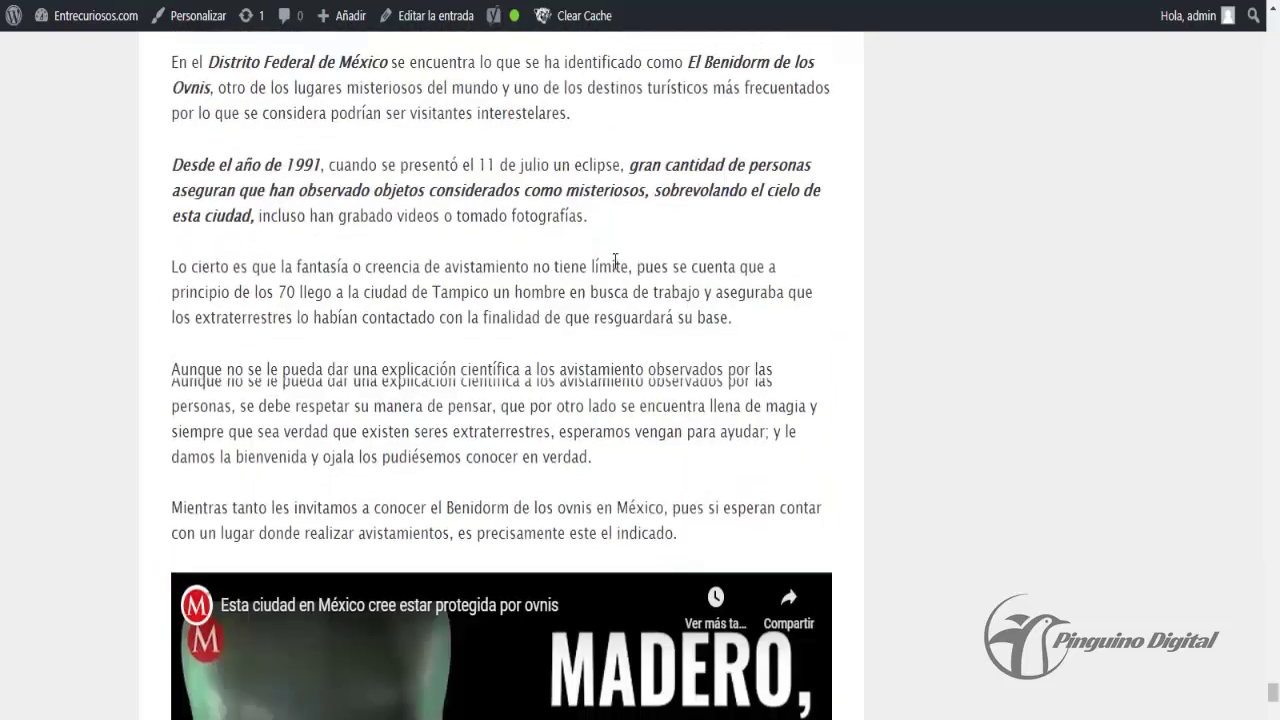
pyautogui.scroll(2, 530, 218)
pyautogui.scroll(-14, 530, 218)
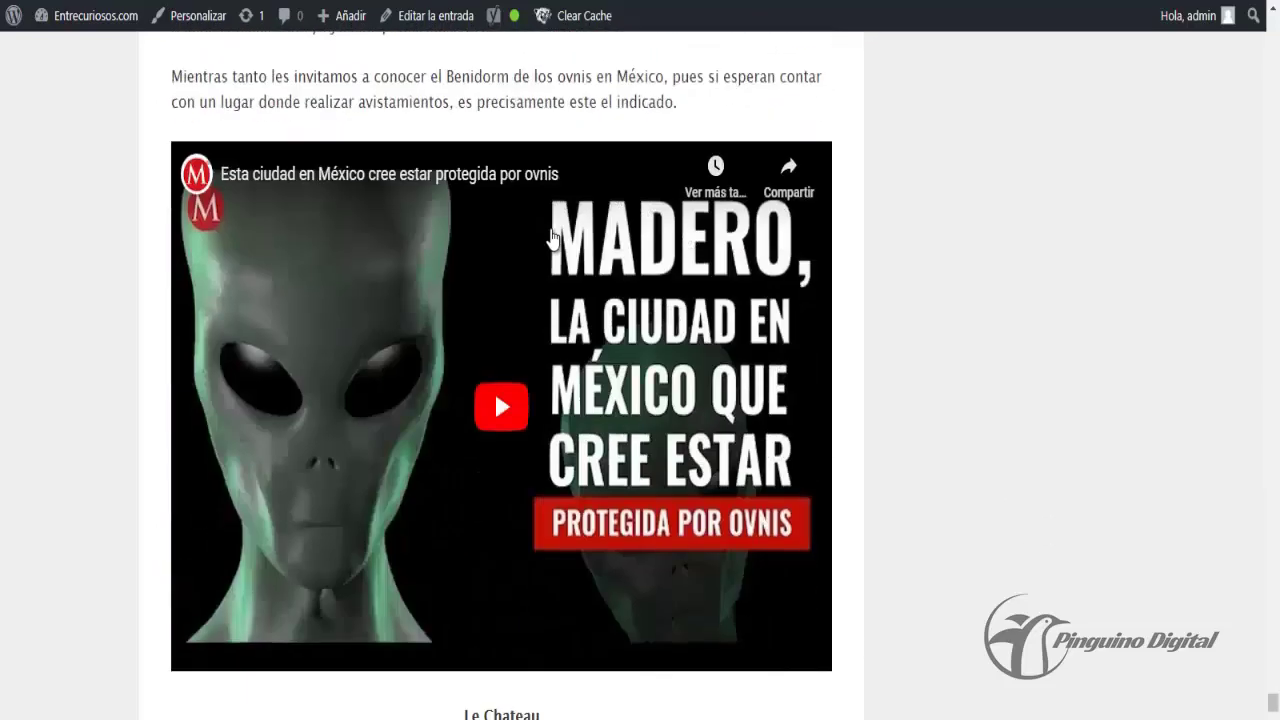
pyautogui.scroll(-10, 545, 310)
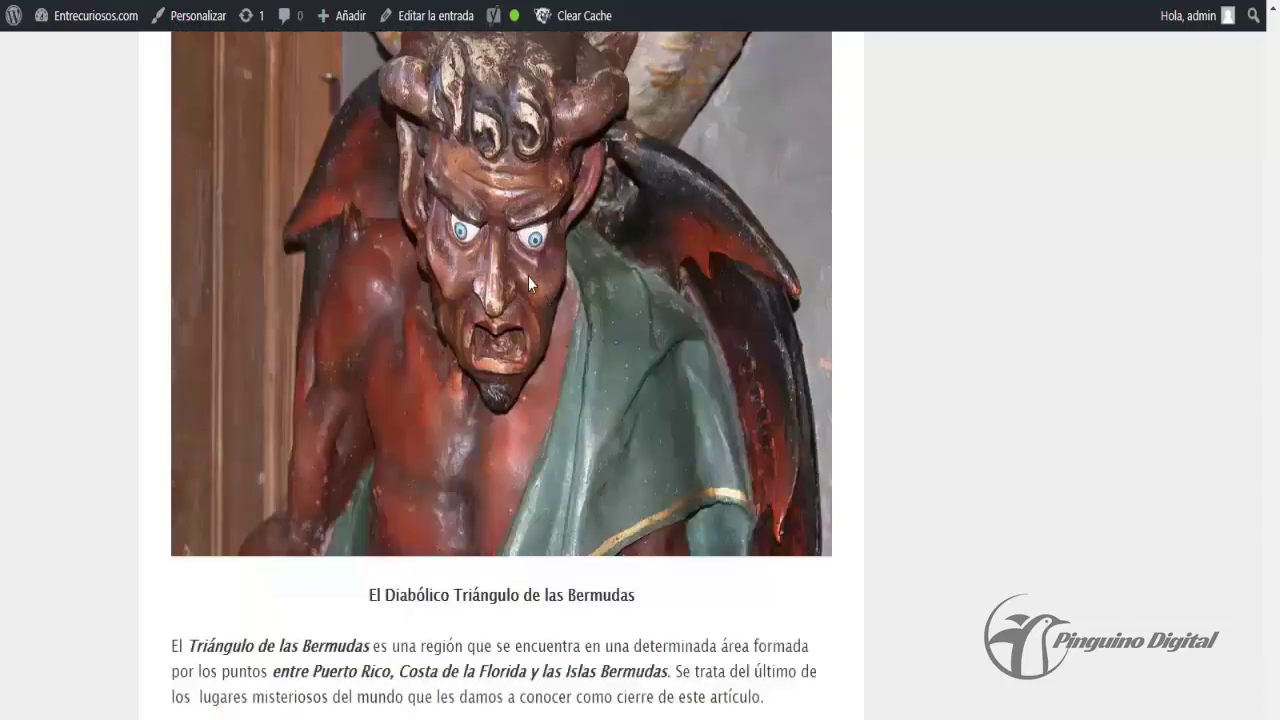
pyautogui.scroll(-10, 445, 282)
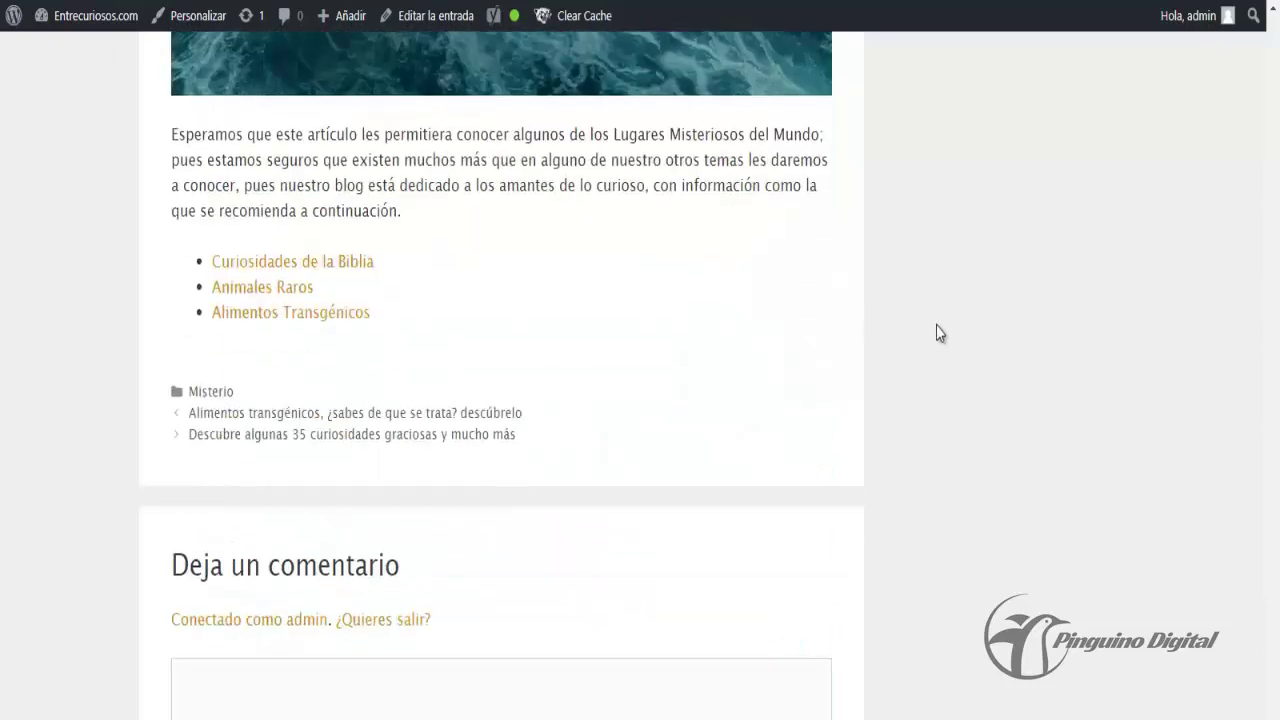
pyautogui.scroll(2, 940, 333)
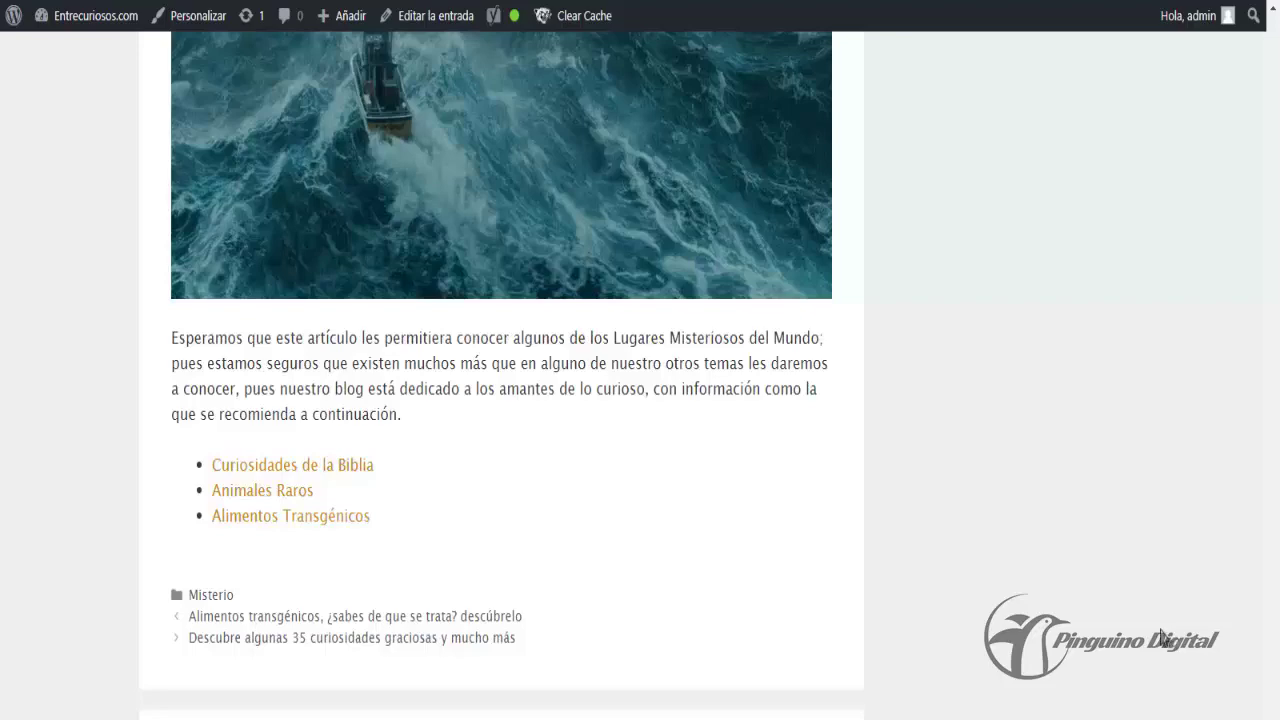
pyautogui.scroll(1, 1100, 600)
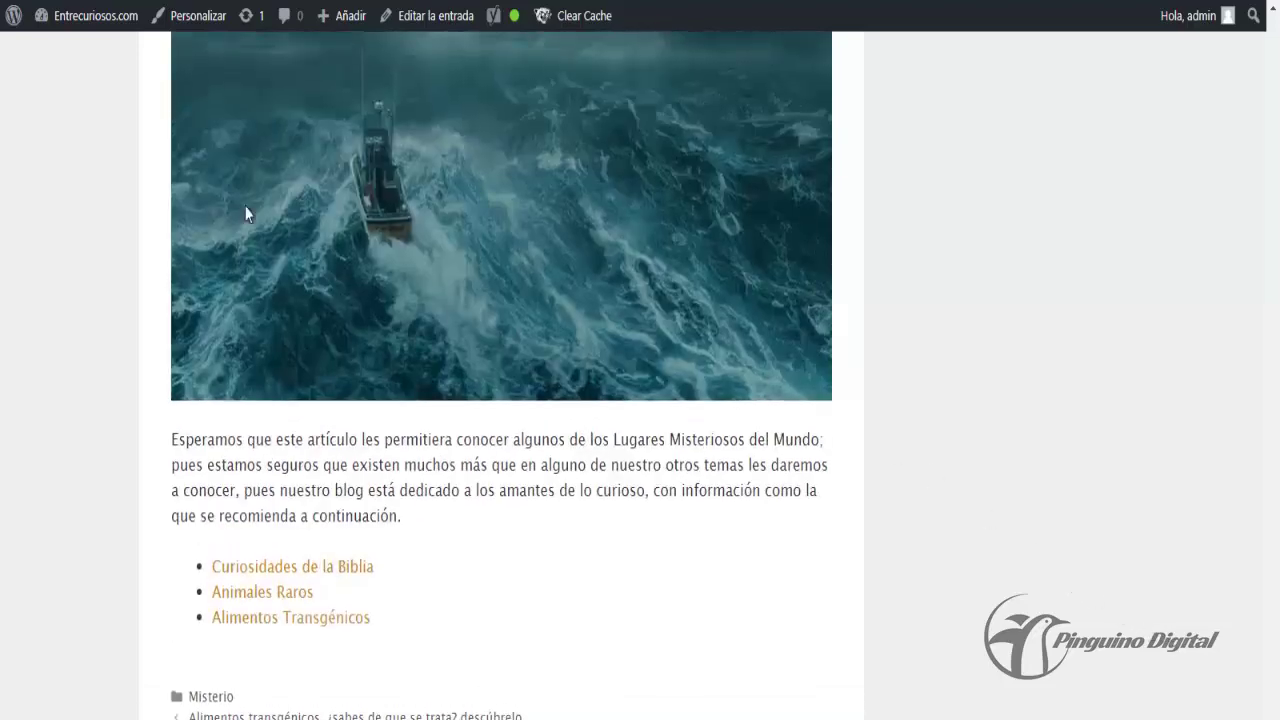